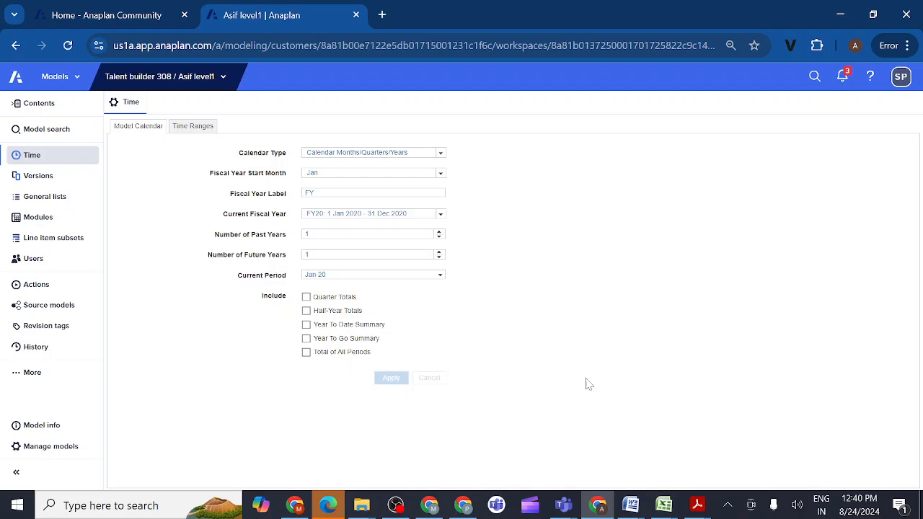
- Open the model's Modules list
left_click(43, 220)
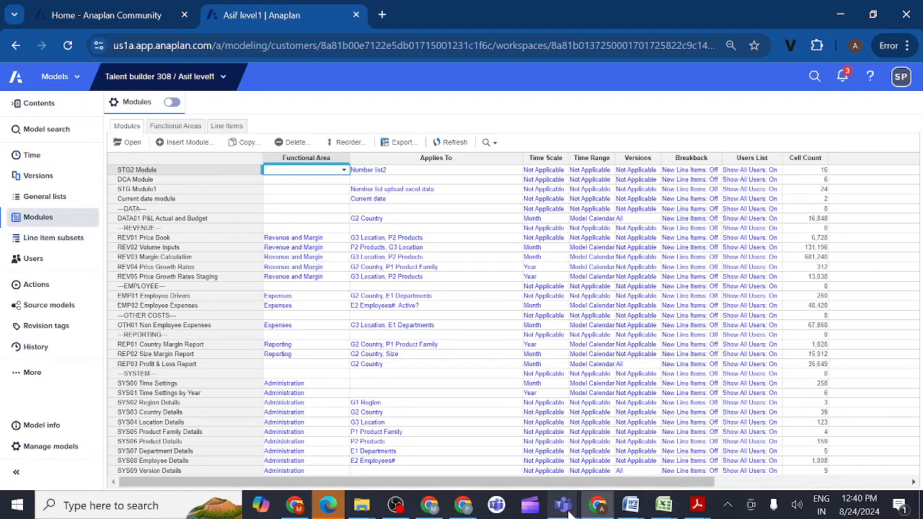
- Switch to Microsoft Teams, close the unused "Meeting now" window and bring up the "Anaplan evening class" meeting
mouse_move(566, 509)
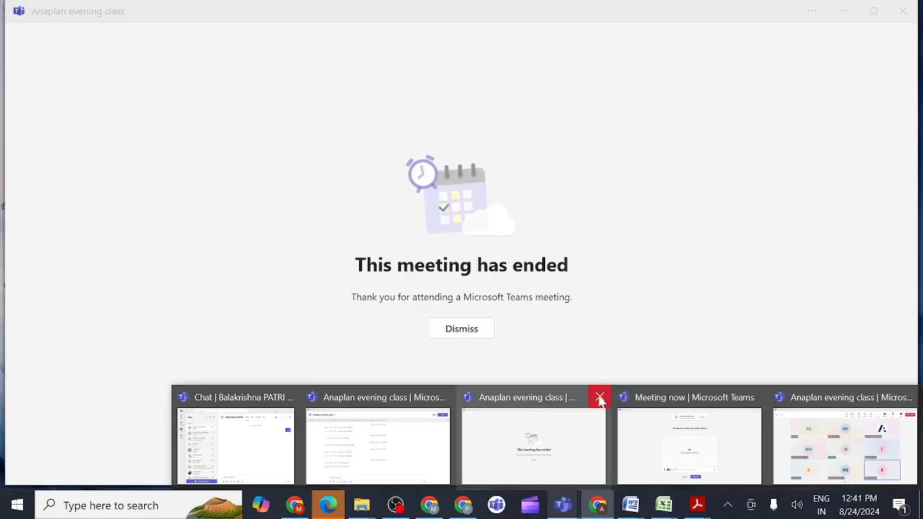
left_click(601, 400)
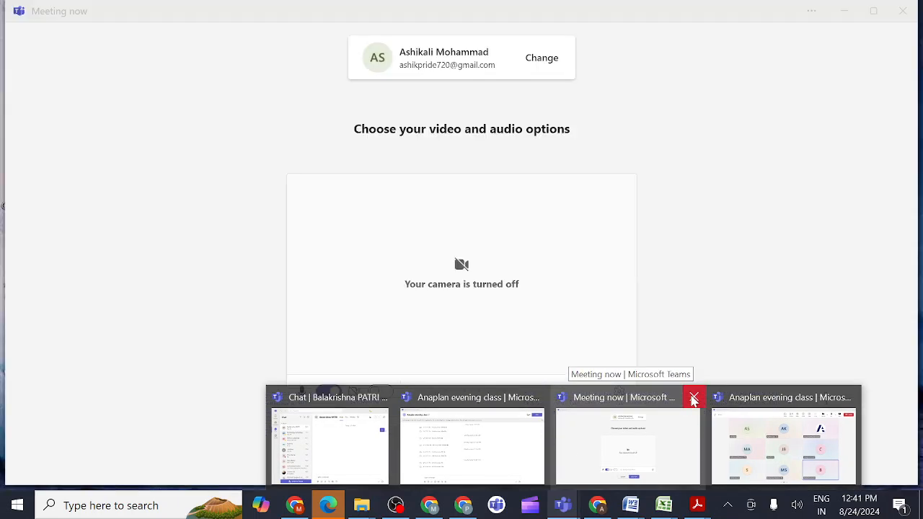
left_click(694, 399)
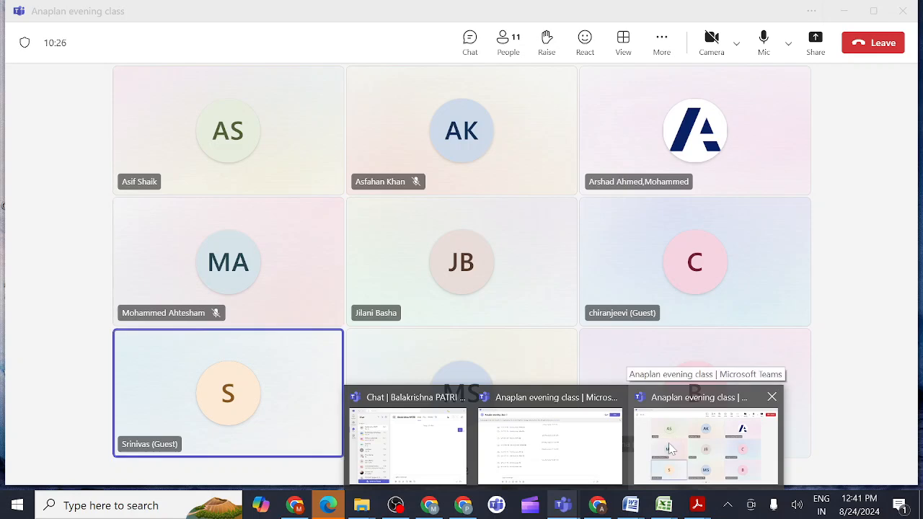
left_click(676, 438)
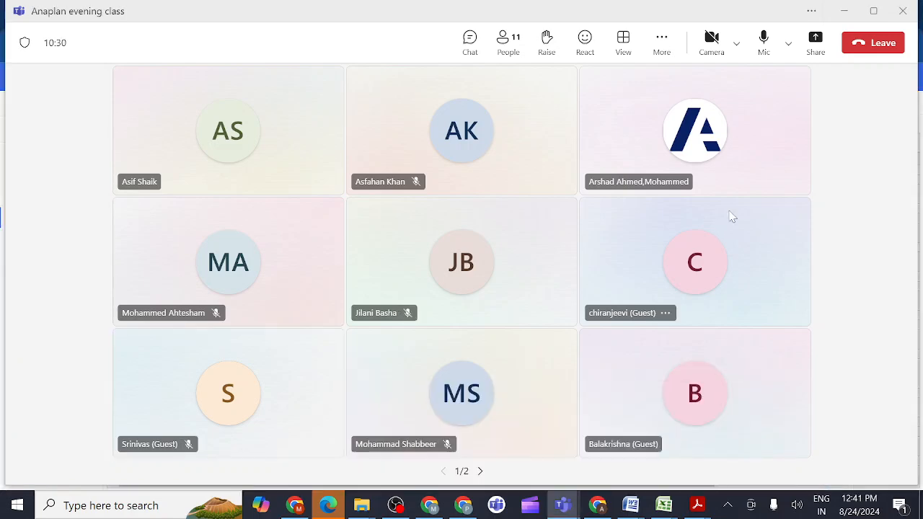
- Share the entire screen in the meeting with sound included
left_click(815, 42)
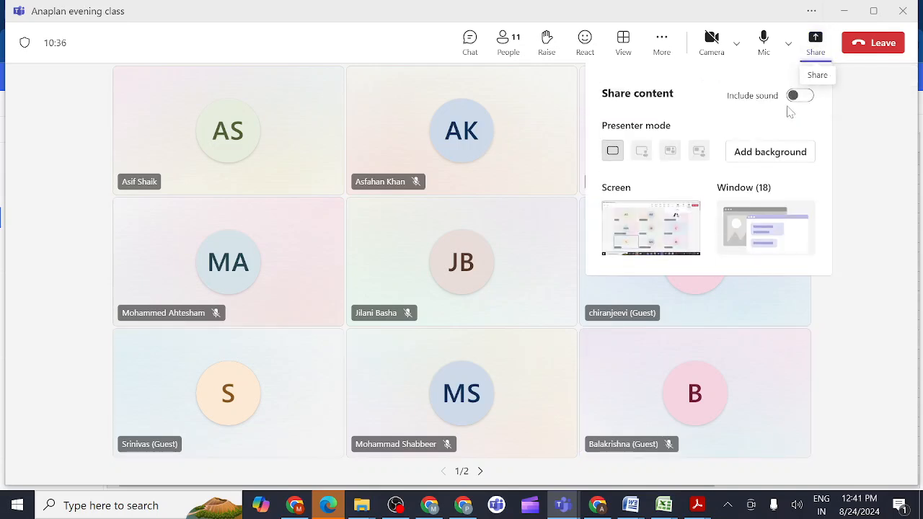
left_click(802, 100)
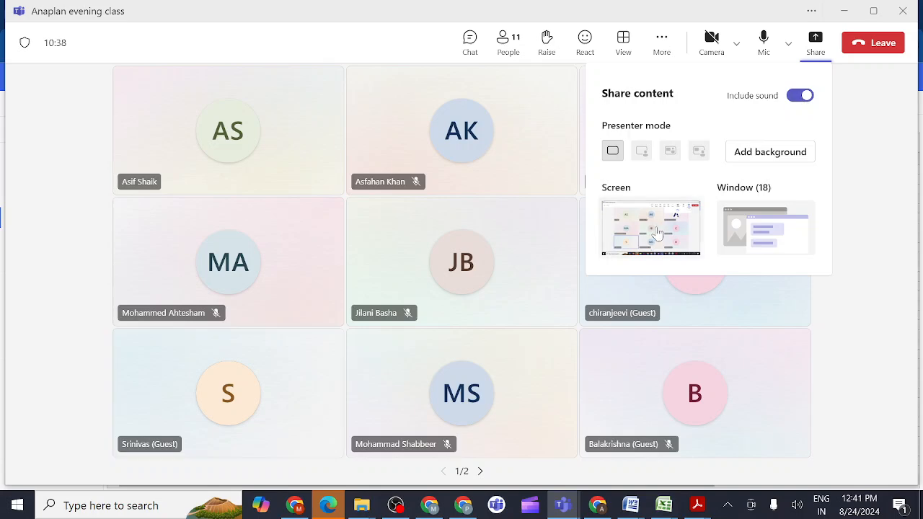
left_click(654, 232)
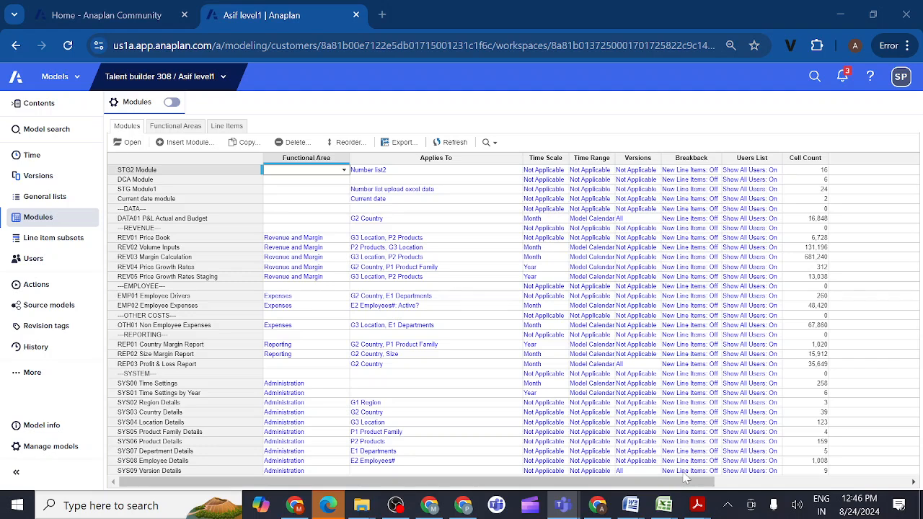
left_click(727, 505)
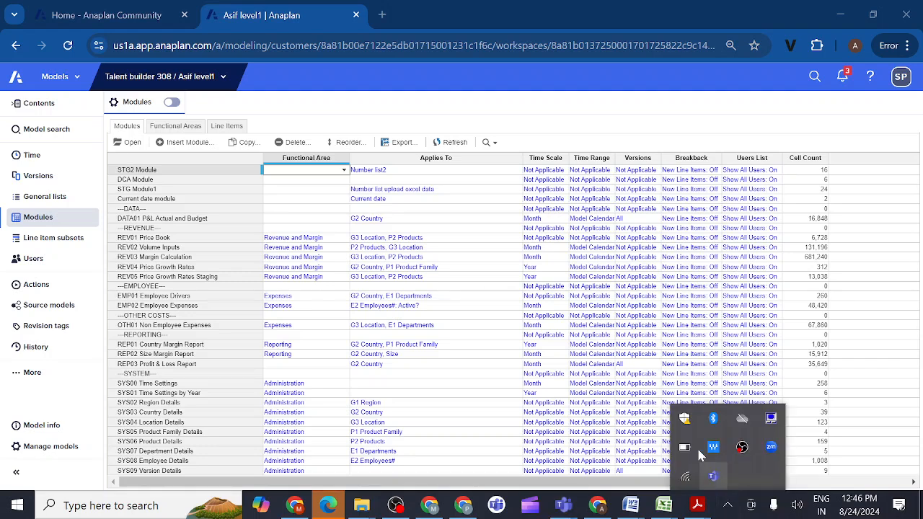
left_click(875, 279)
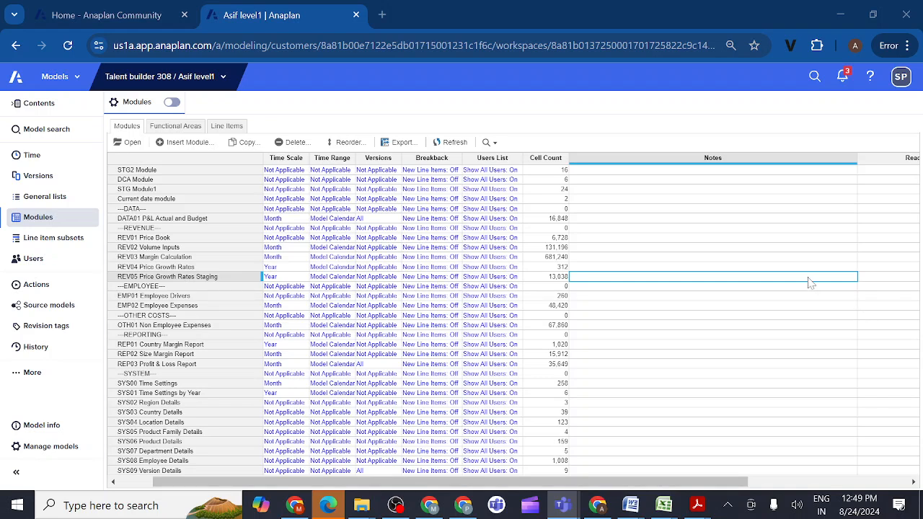
left_click(56, 202)
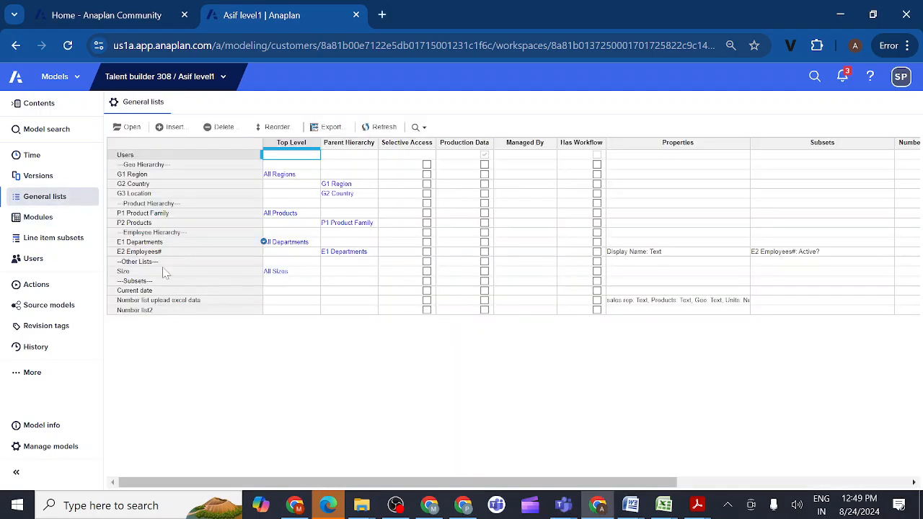
left_click(143, 312)
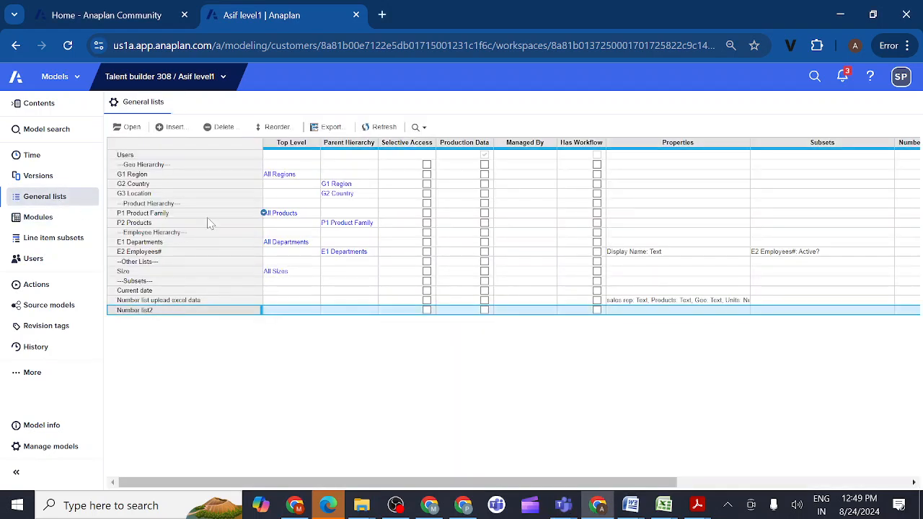
left_click(173, 127)
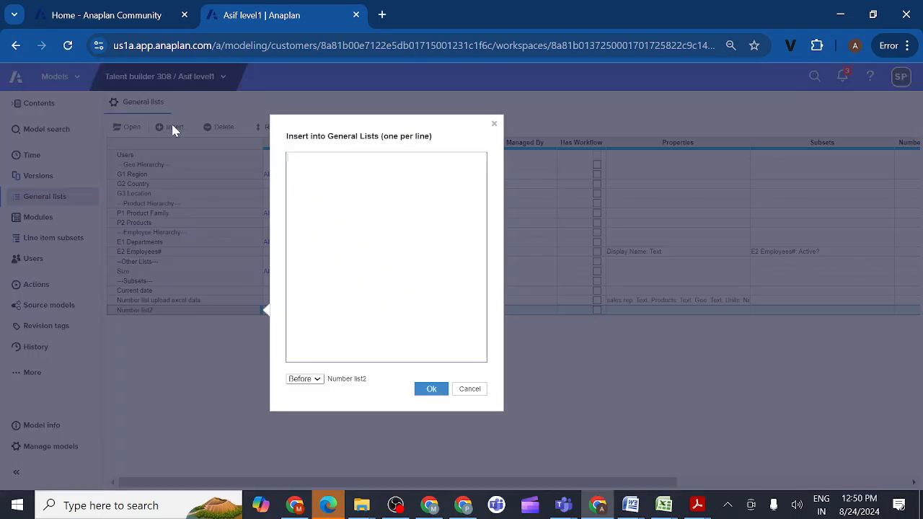
type("Examp")
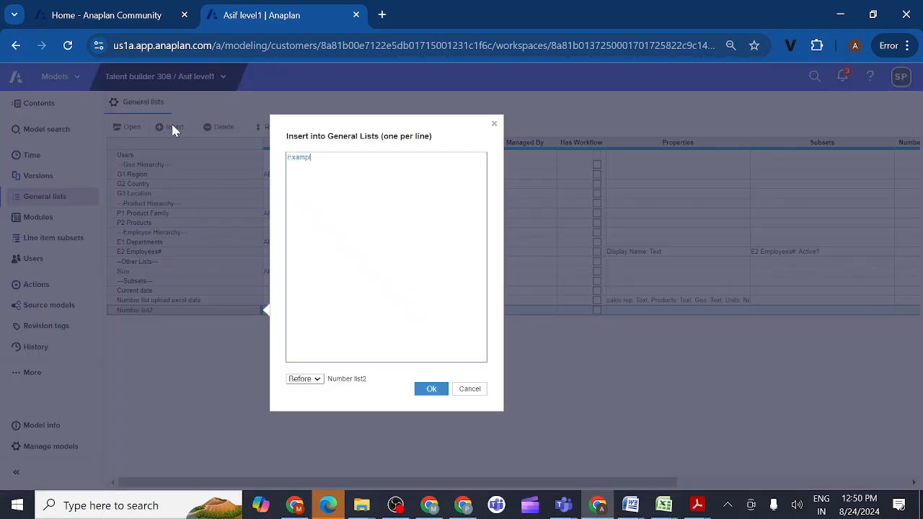
type("l")
key("BackSpace")
key("BackSpace")
key("BackSpace")
key("BackSpace")
key("BackSpace")
key("BackSpace")
type("product1")
key("ctrl+a")
key("ctrl+c")
left_click(315, 157)
key("ctrl+v")
type("2")
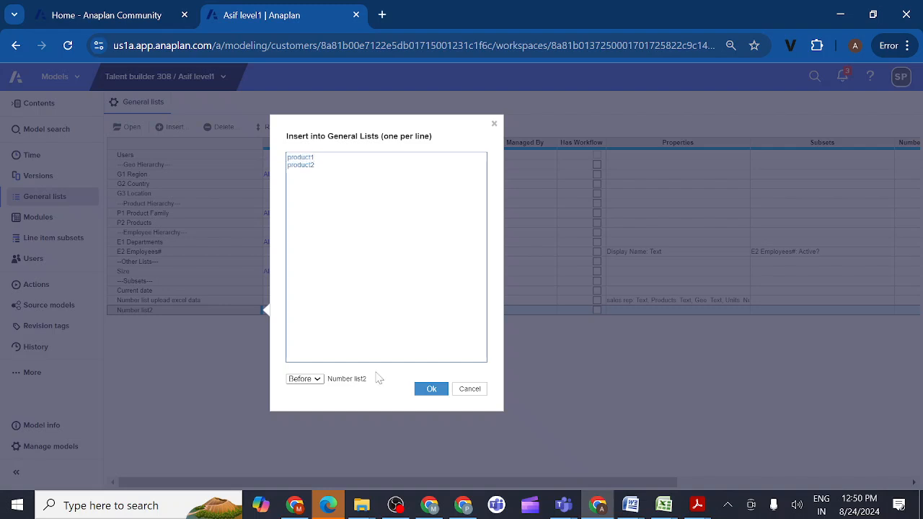
left_click(317, 380)
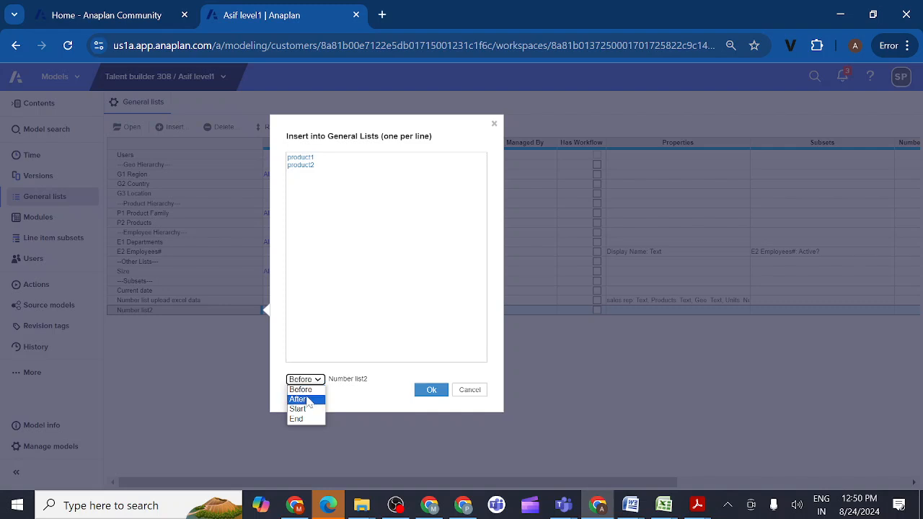
left_click(311, 402)
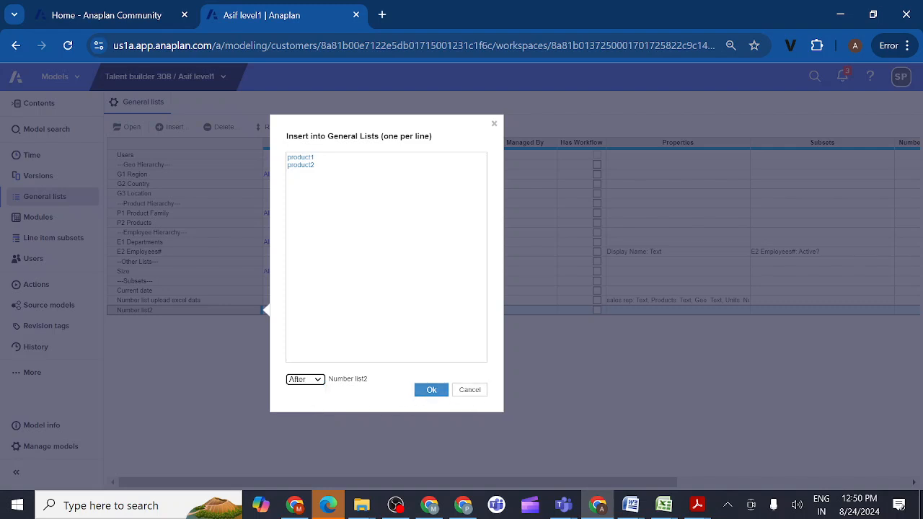
left_click(317, 166)
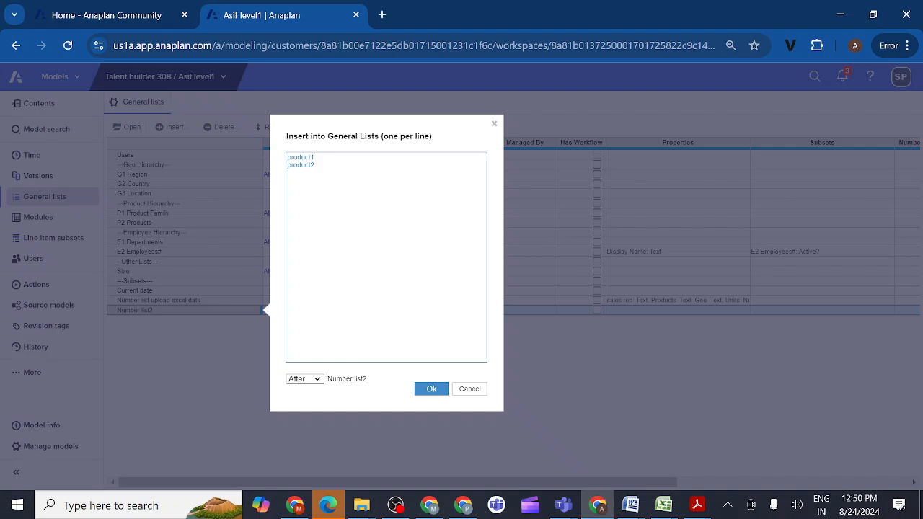
key("ctrl+a")
left_click(469, 389)
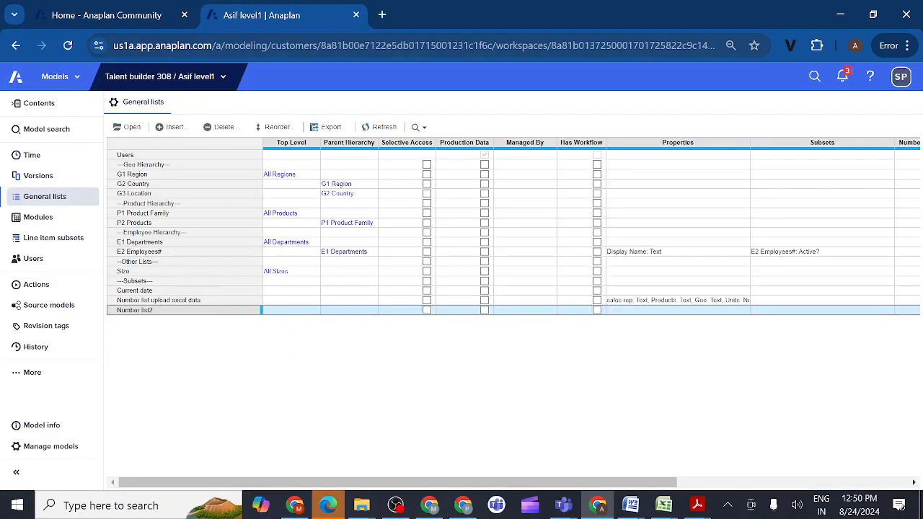
- Copy the open level1 model under the owner's first name followed by "Prod model", and show the copy's modules
left_click(44, 450)
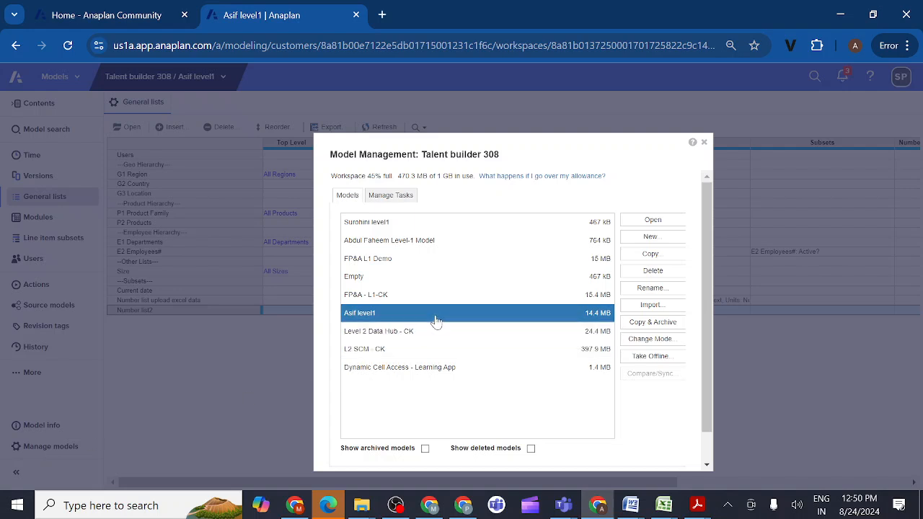
left_click(646, 255)
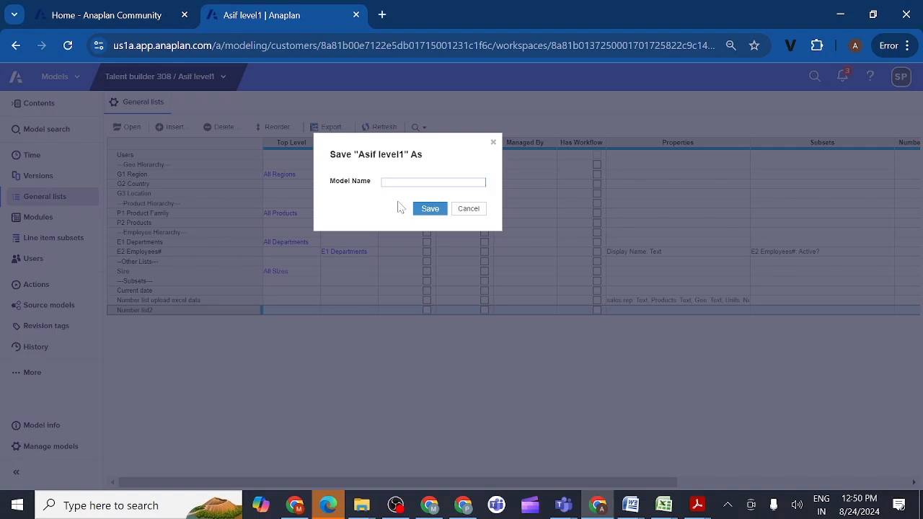
type("ProductAsif")
key("BackSpace")
key("BackSpace")
key("BackSpace")
type("model")
left_click(430, 208)
left_click(430, 208)
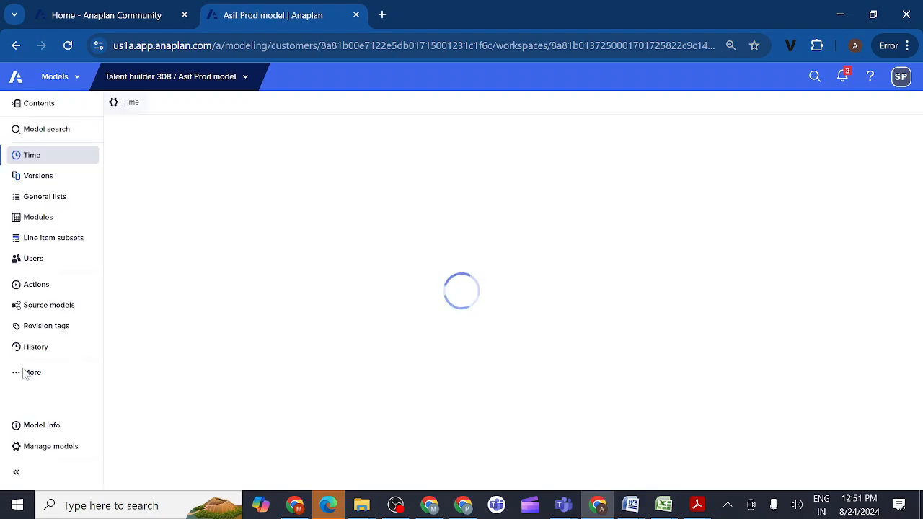
left_click(38, 218)
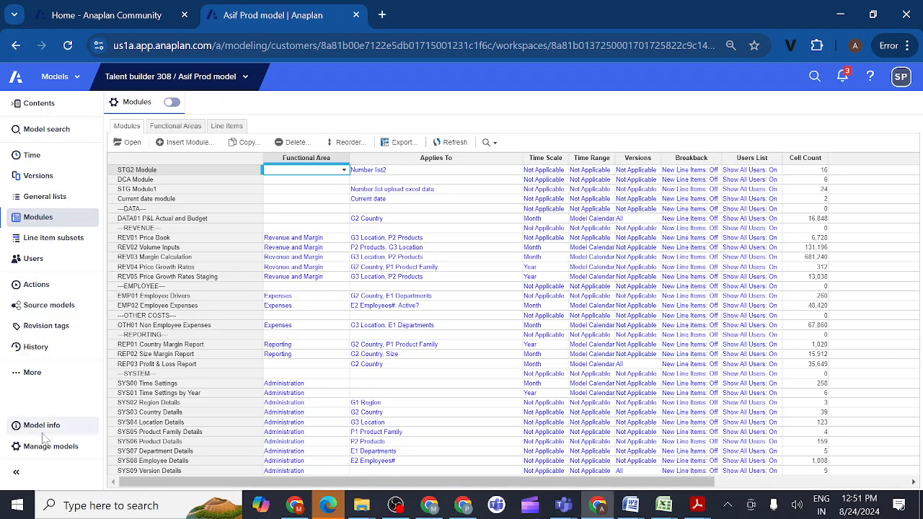
- Copy the original level1 model again, naming the copy with the owner's first name followed by "test"
left_click(49, 447)
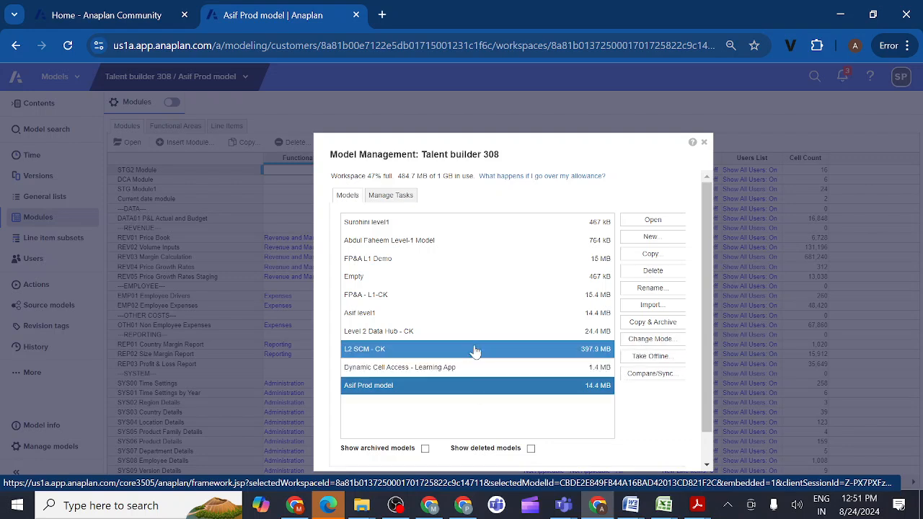
left_click(428, 317)
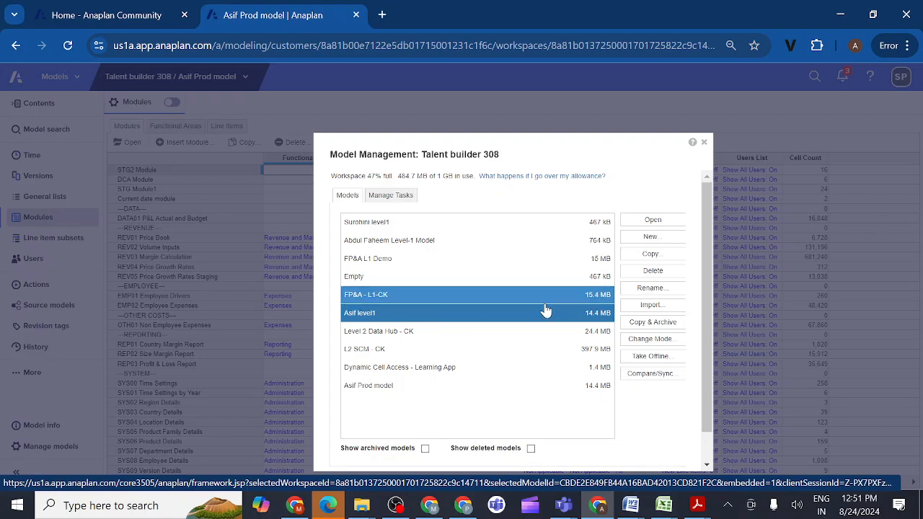
left_click(651, 257)
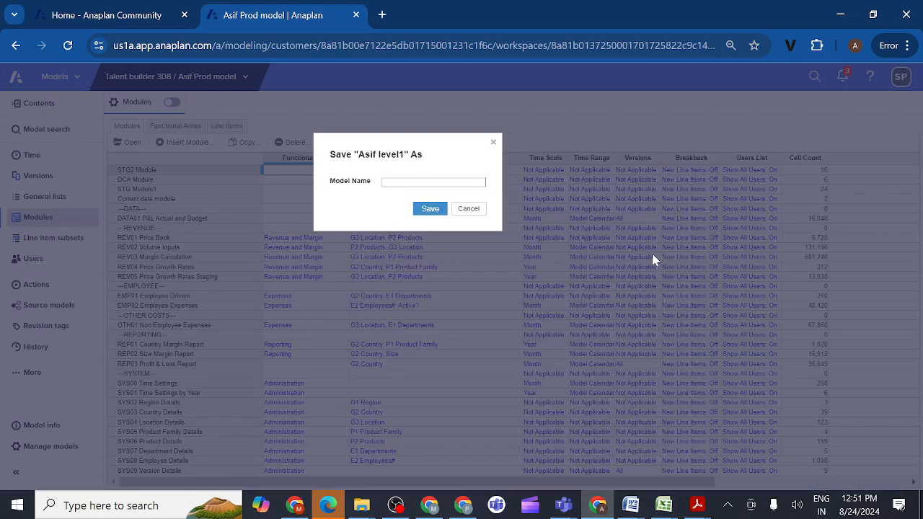
type("Asif test")
left_click(429, 211)
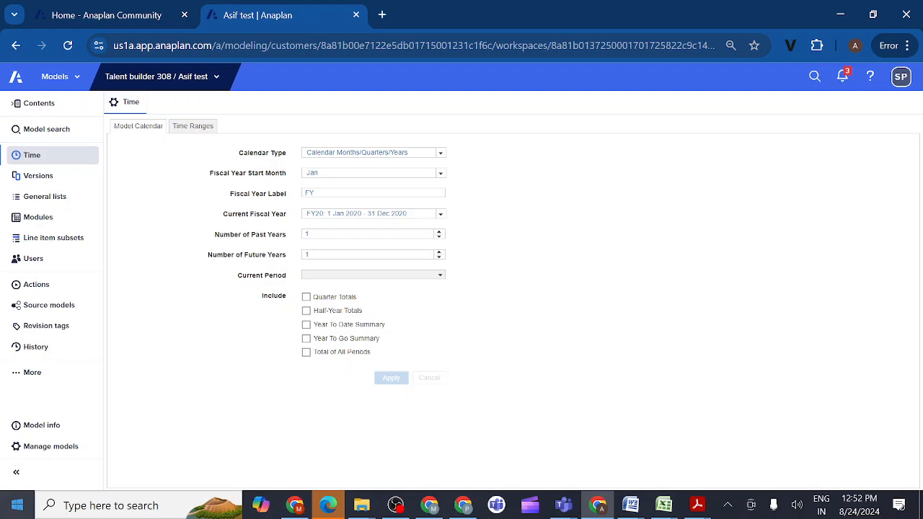
- Change the mode of the new test model to Deployed and confirm the deployment
left_click(55, 450)
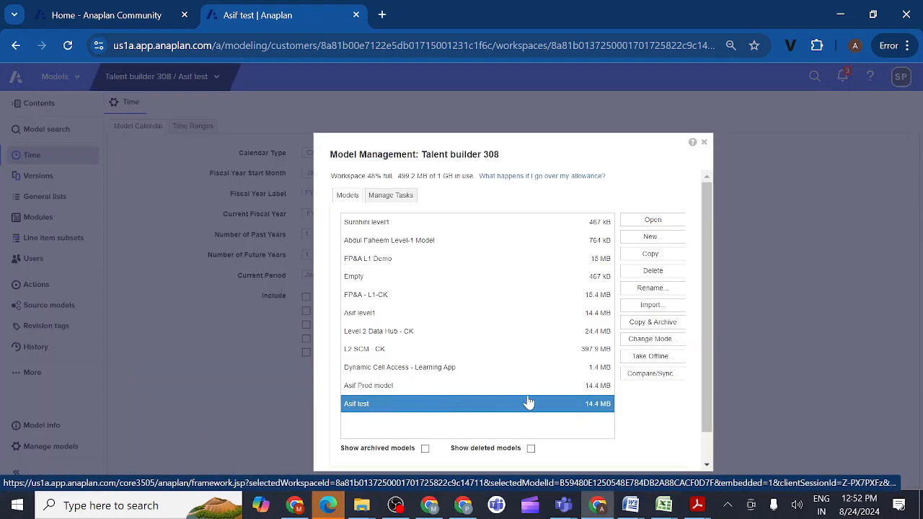
left_click(640, 340)
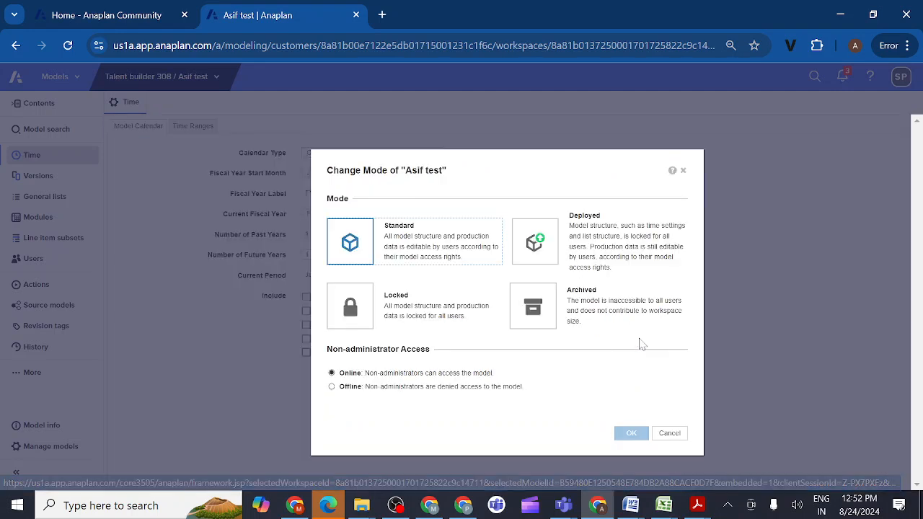
left_click(535, 241)
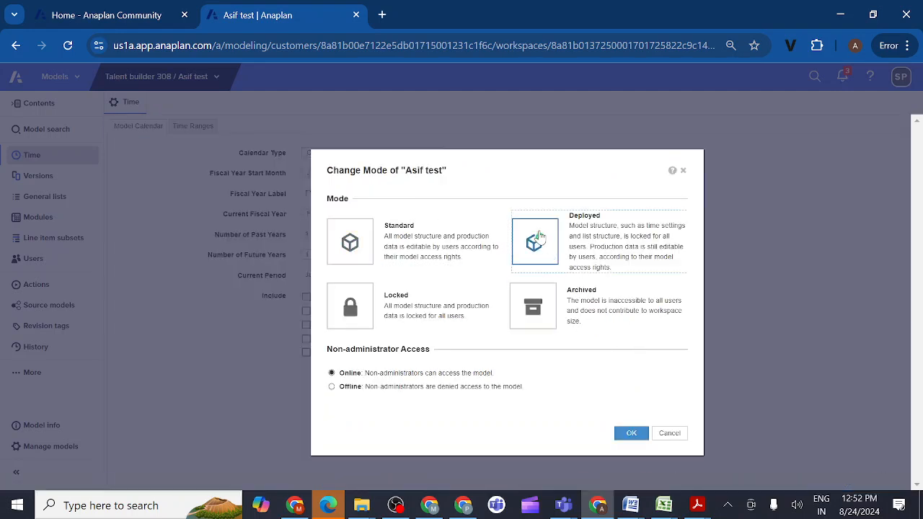
left_click(632, 433)
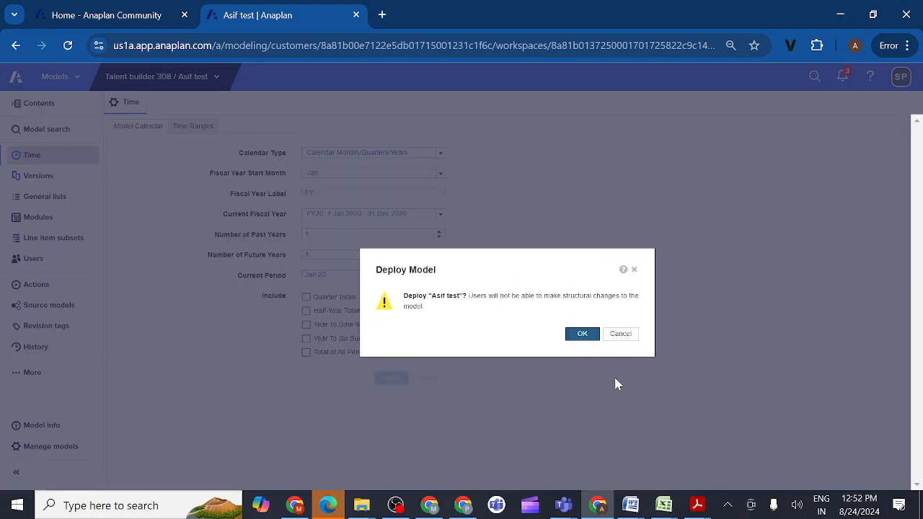
left_click(583, 336)
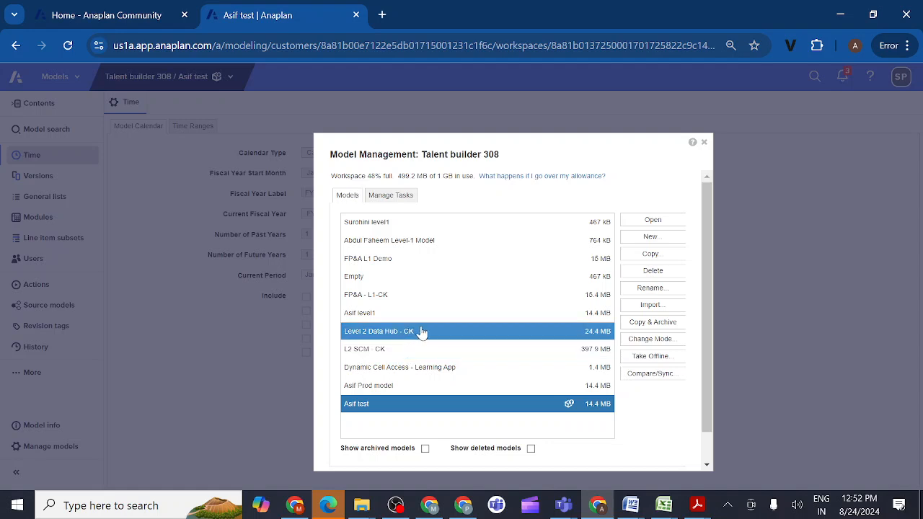
- Change the mode of the "Prod model" copy to Deployed and confirm the deployment
left_click(386, 390)
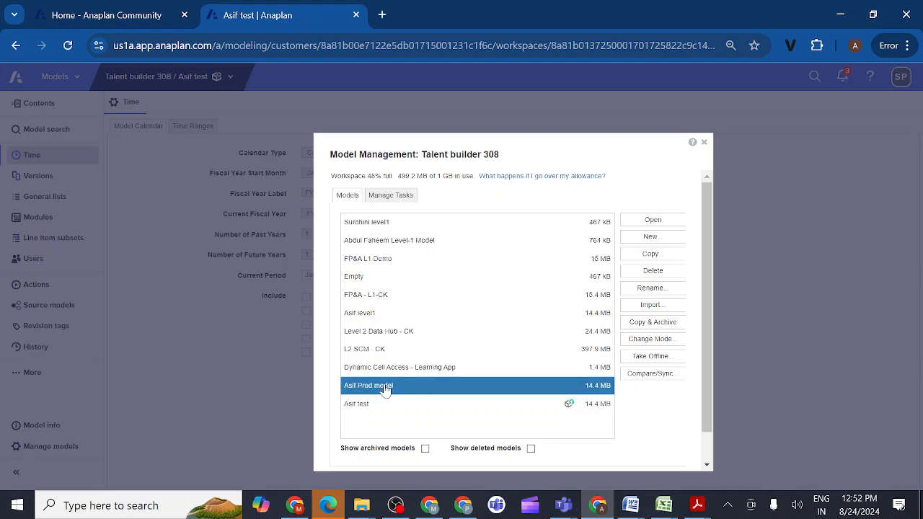
left_click(642, 340)
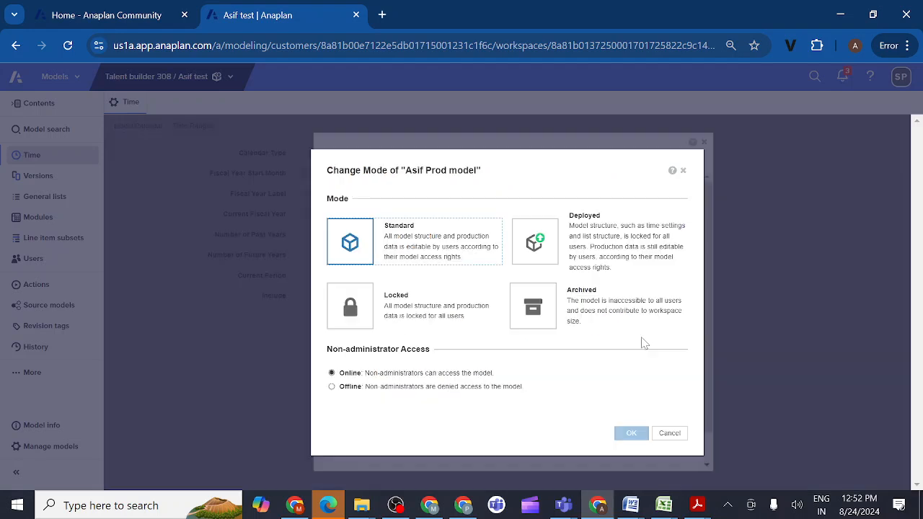
left_click(544, 243)
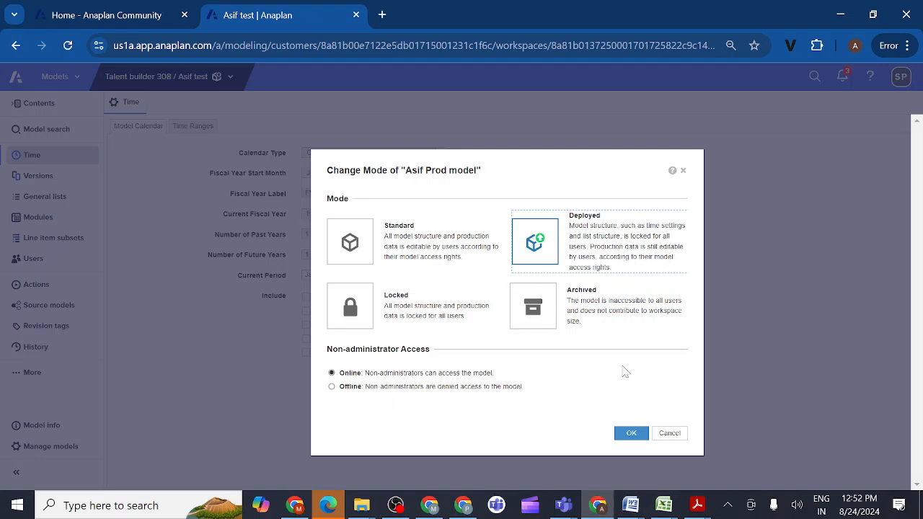
left_click(631, 435)
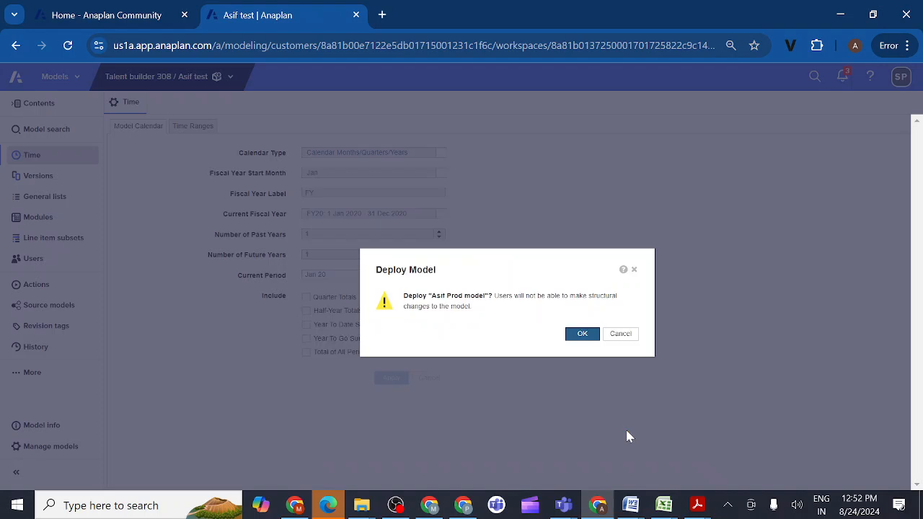
left_click(586, 336)
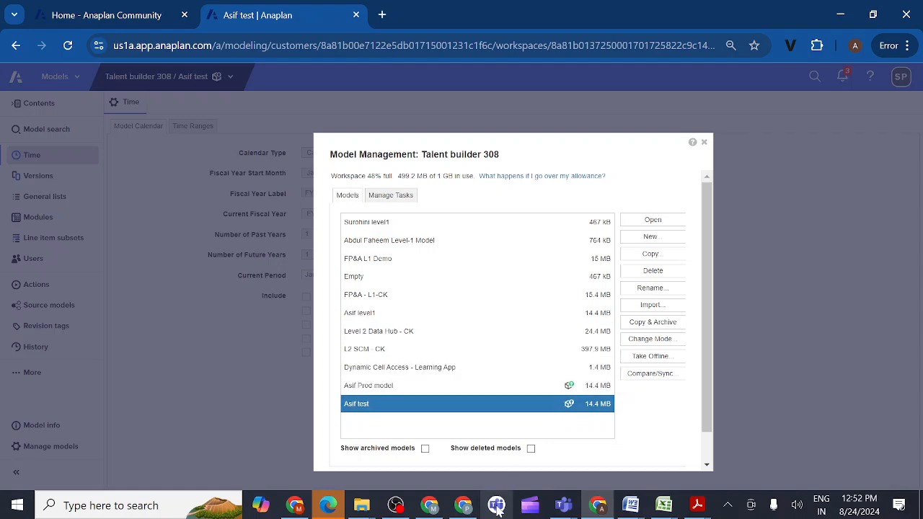
- Switch to the Teams meeting window to check on the class, and return to Anaplan in Chrome
mouse_move(563, 505)
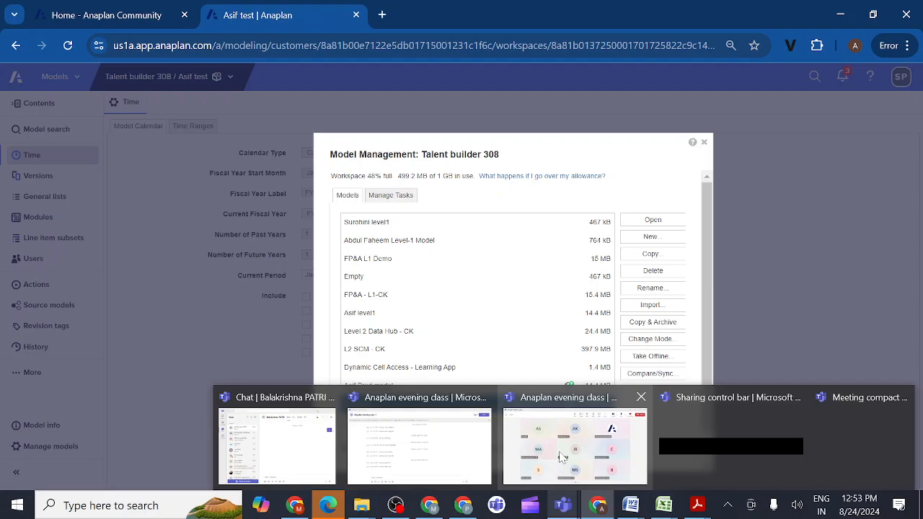
left_click(563, 457)
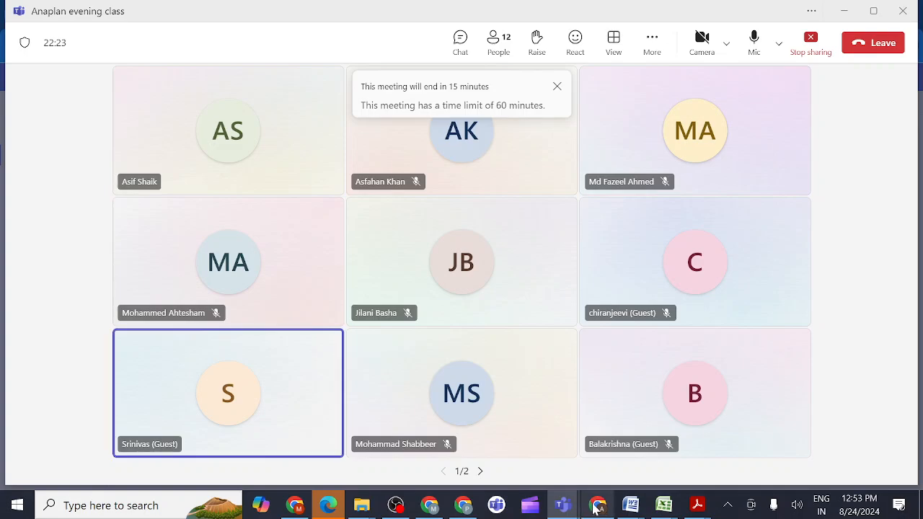
mouse_move(600, 509)
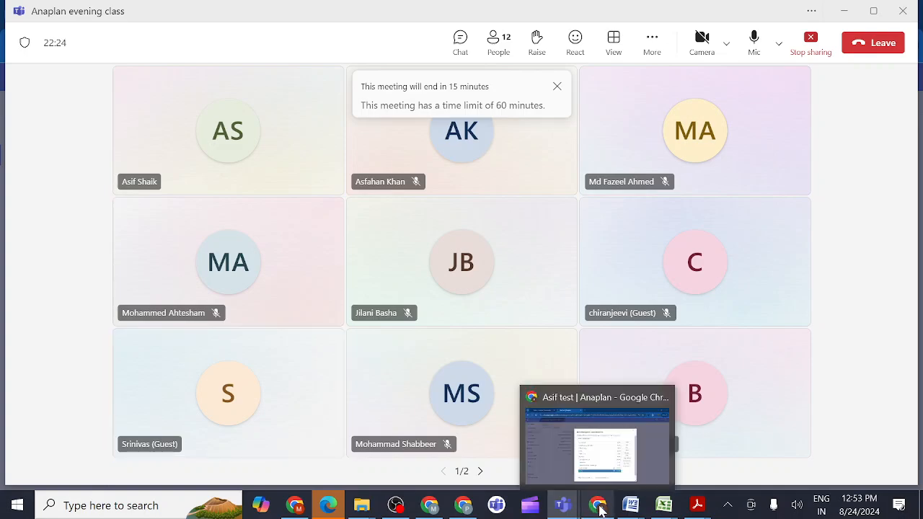
left_click(579, 438)
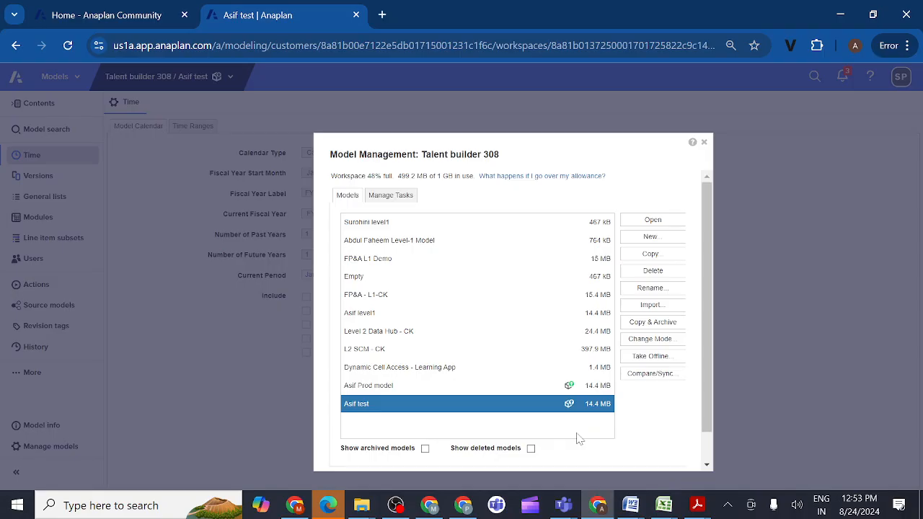
- Review the available mode options for the "Prod model" copy and cancel without changing them
left_click(502, 389)
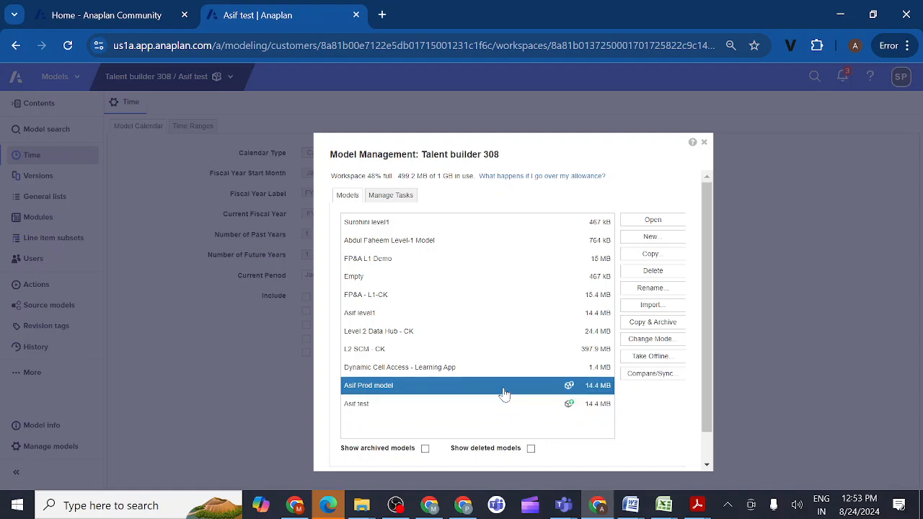
left_click(631, 344)
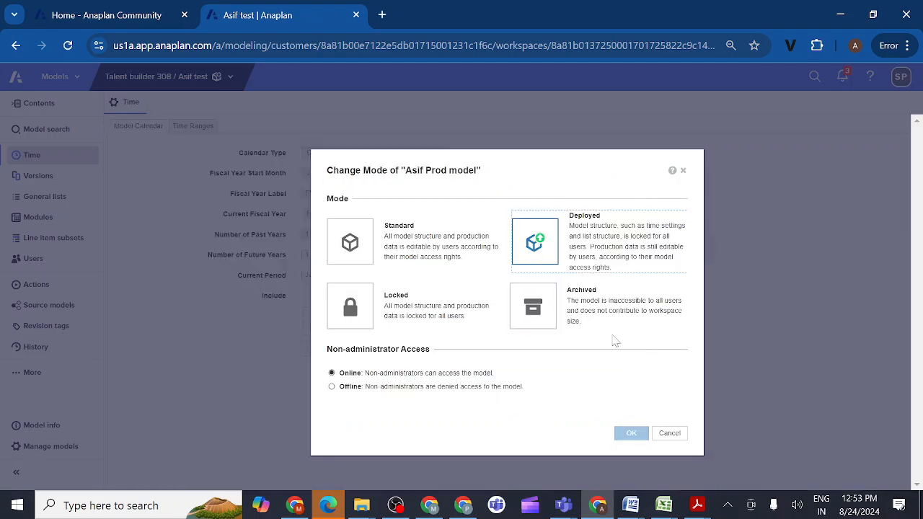
left_click(669, 434)
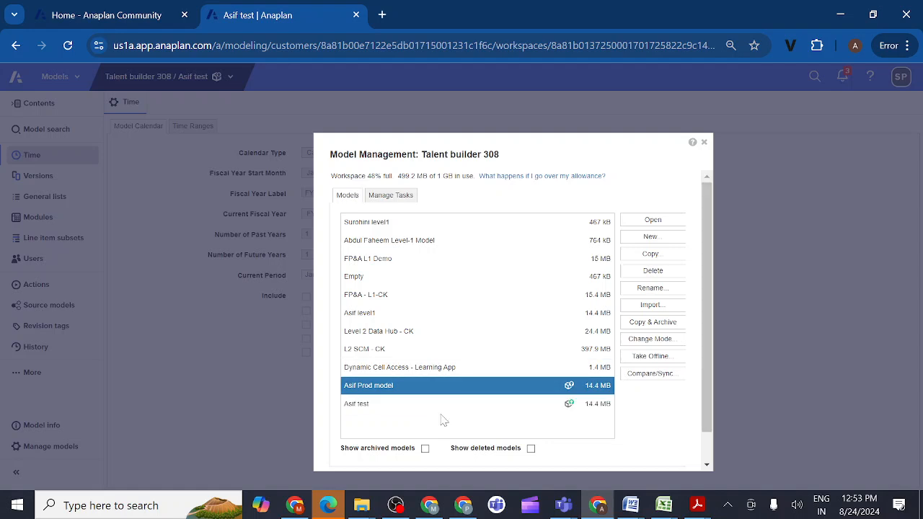
- Copy and archive the original level1 model under the owner's first name followed by "prod", and show archived models
left_click(390, 315)
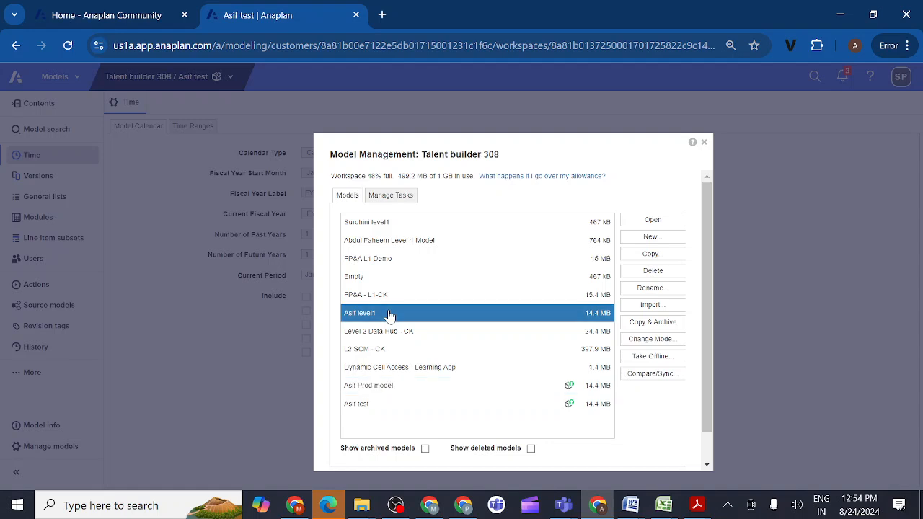
left_click(651, 326)
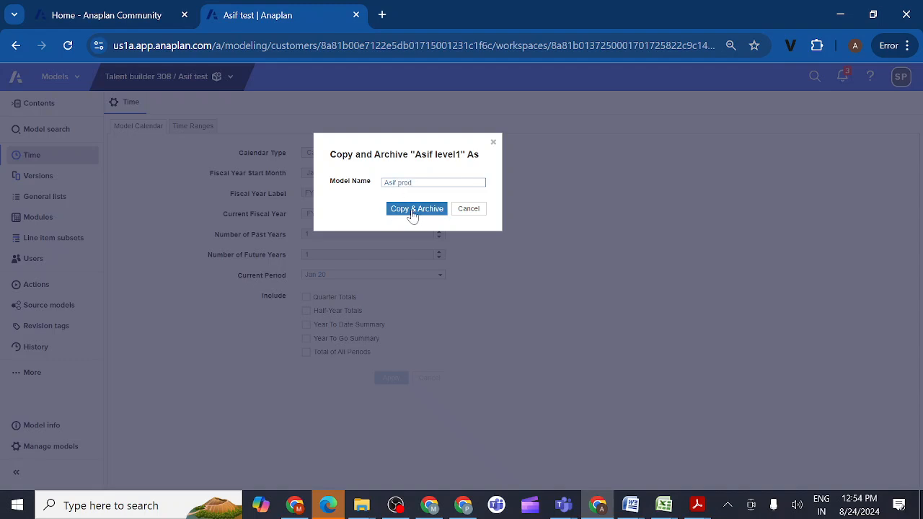
left_click(412, 210)
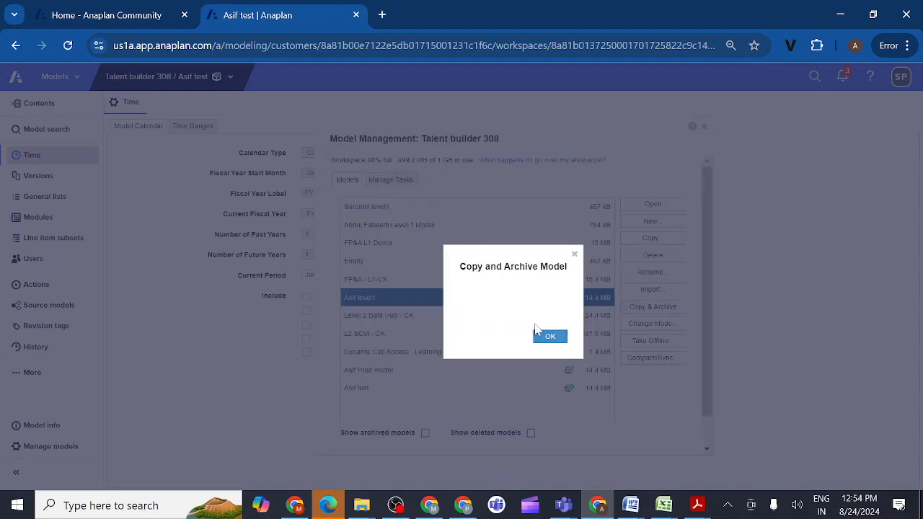
left_click(550, 342)
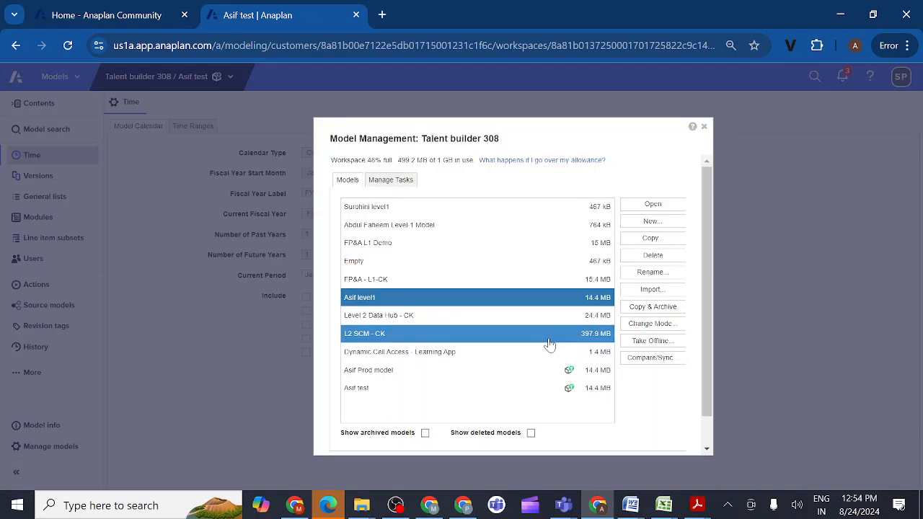
left_click(425, 434)
scroll(473, 391, "down", 1)
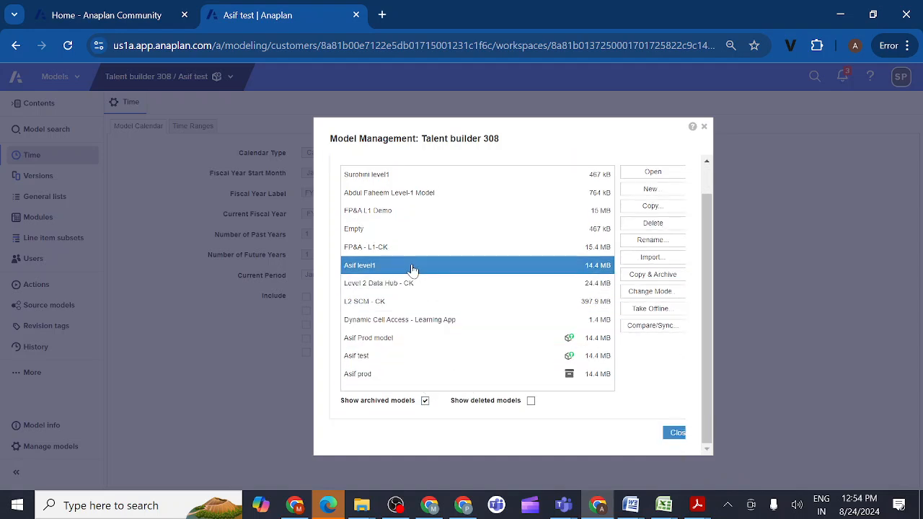
- Try to copy and archive the level1 model under the owner's first name followed by "test", and refresh the archived models display
left_click(644, 277)
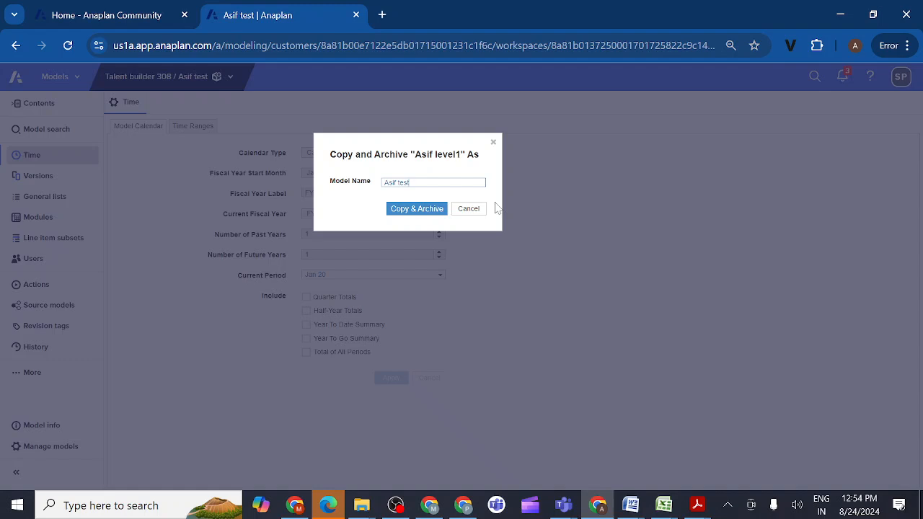
left_click(416, 212)
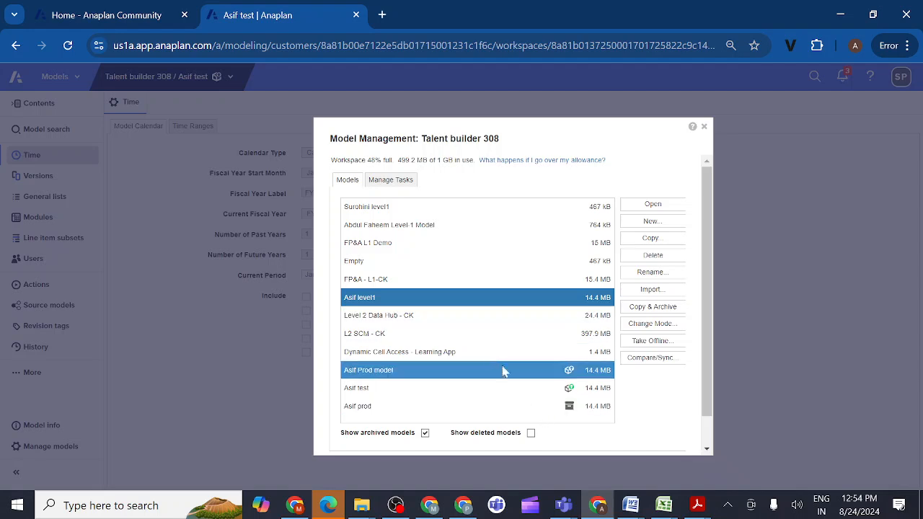
scroll(498, 367, "down", 1)
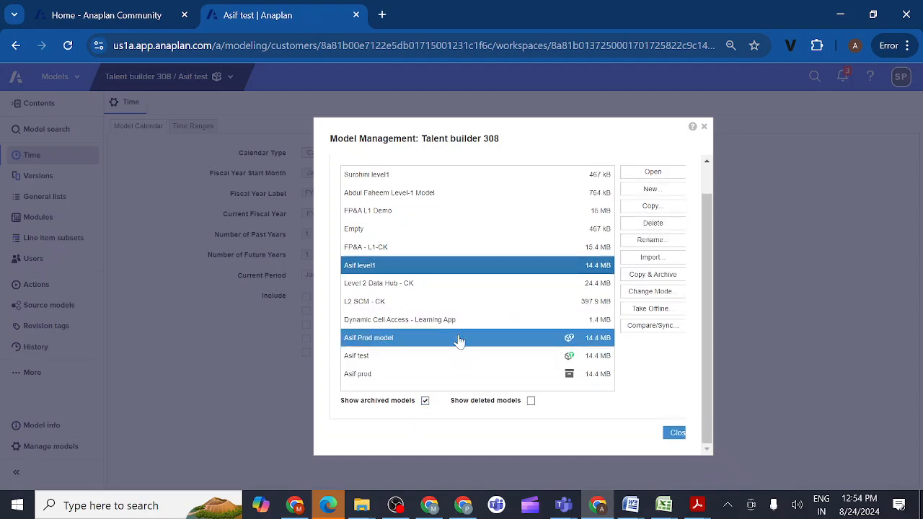
left_click(426, 401)
left_click(426, 401)
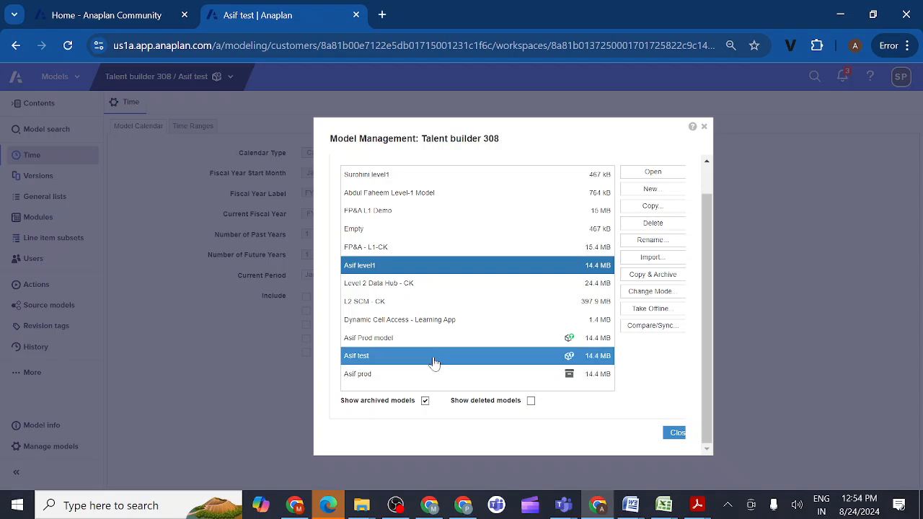
- Copy and archive the level1 model under the owner's first name followed by "test2", and refresh the archived models display
scroll(460, 305, "up", 2)
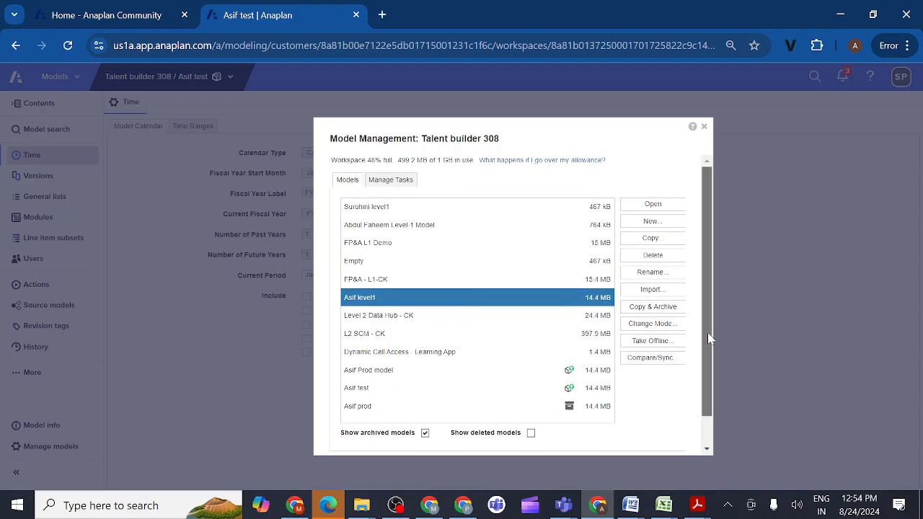
scroll(709, 339, "down", 2)
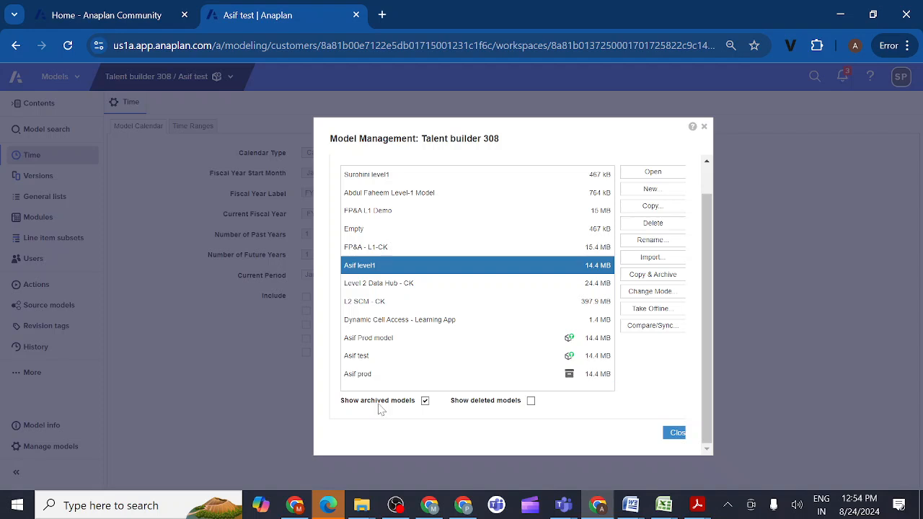
scroll(447, 319, "up", 2)
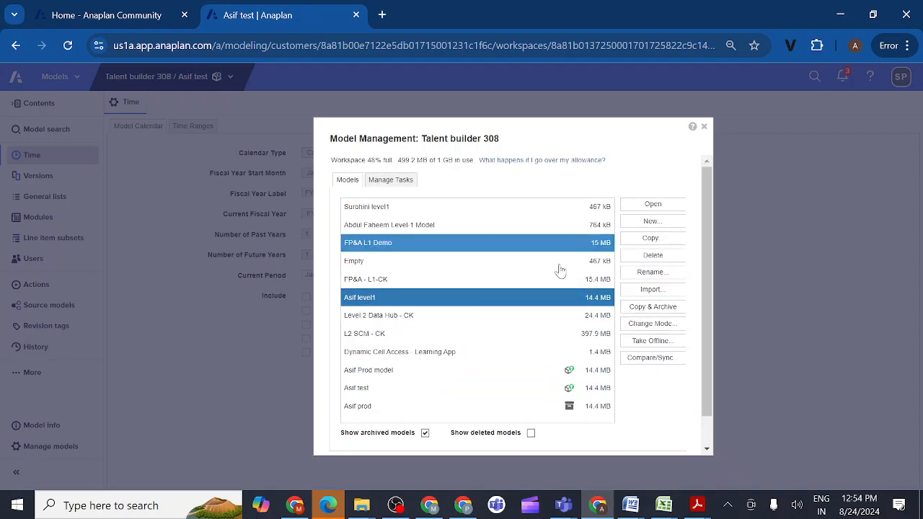
scroll(490, 367, "down", 2)
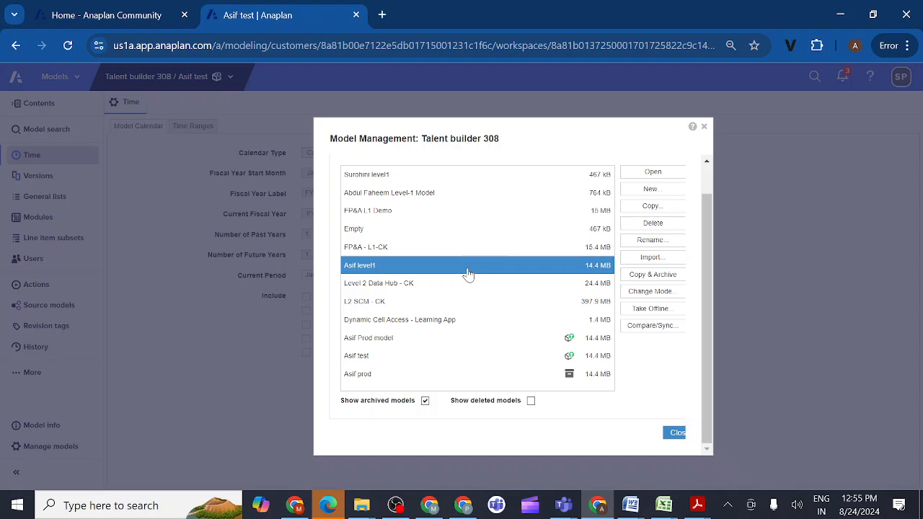
scroll(494, 265, "up", 1)
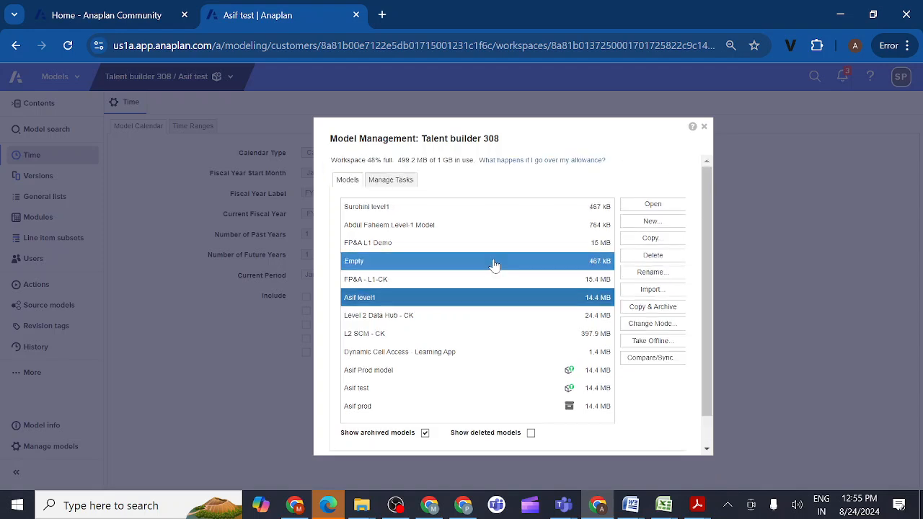
left_click(641, 310)
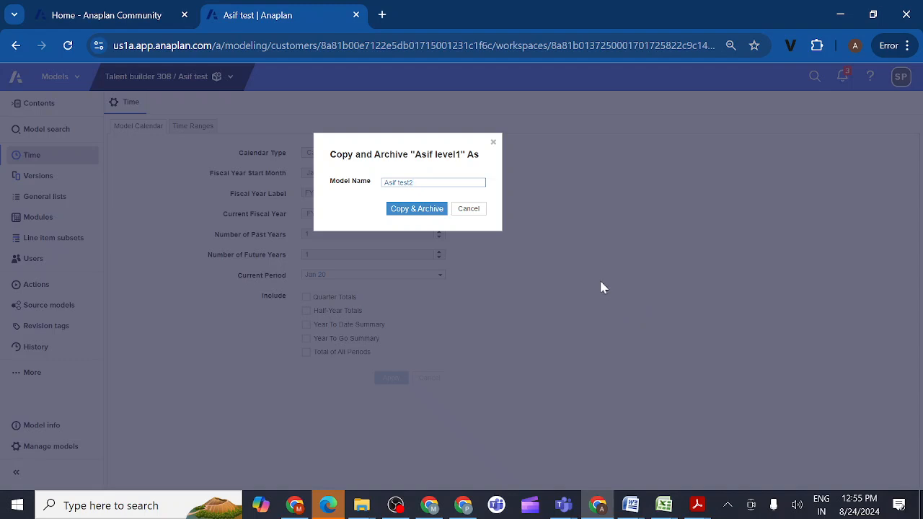
left_click(428, 209)
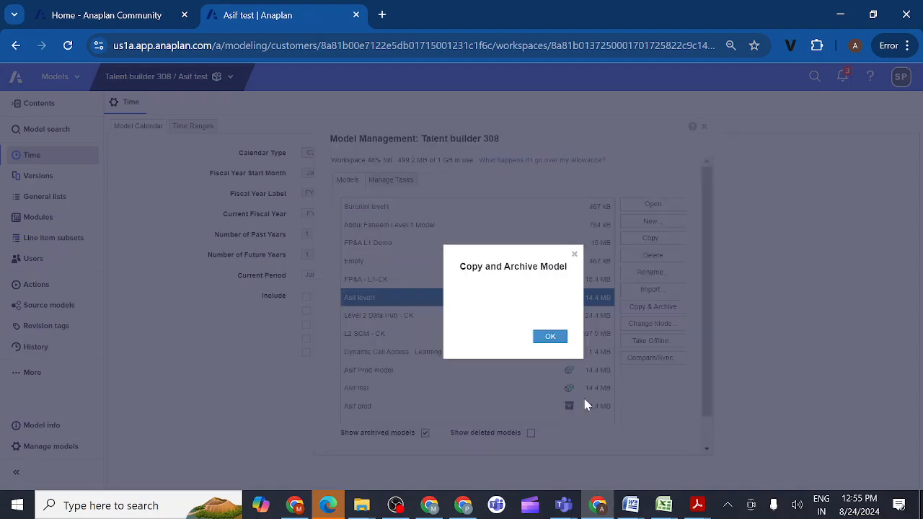
left_click(551, 339)
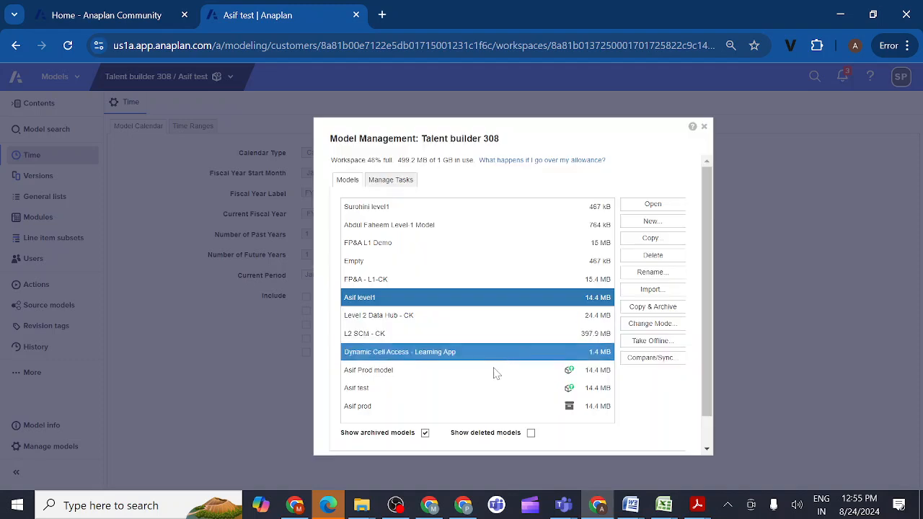
scroll(483, 382, "down", 1)
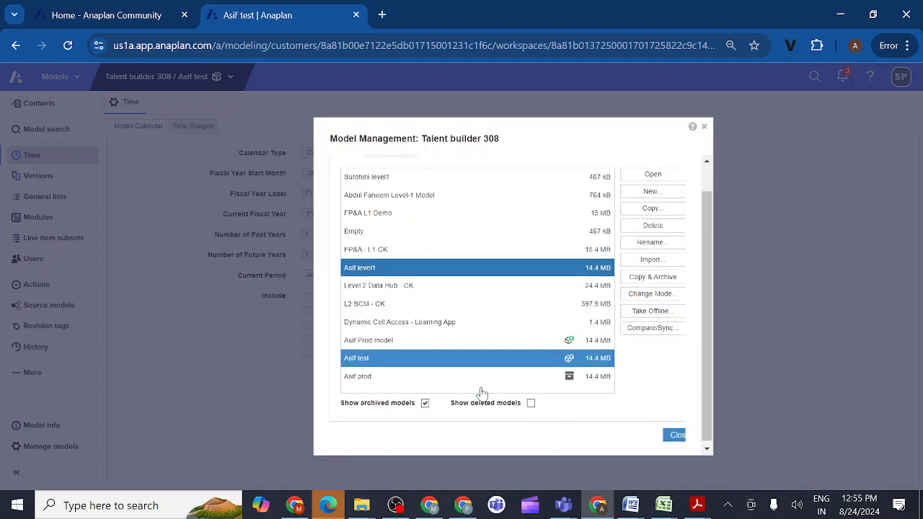
left_click(425, 401)
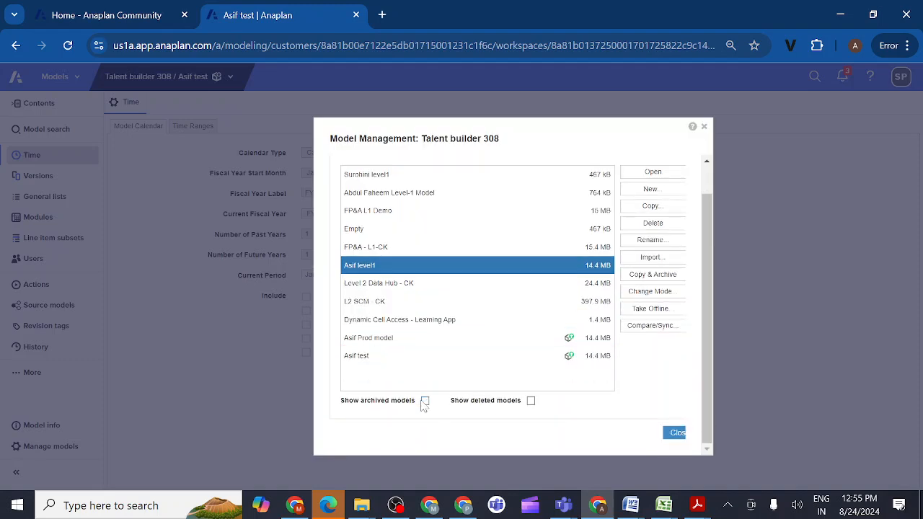
left_click(424, 402)
scroll(446, 340, "down", 1)
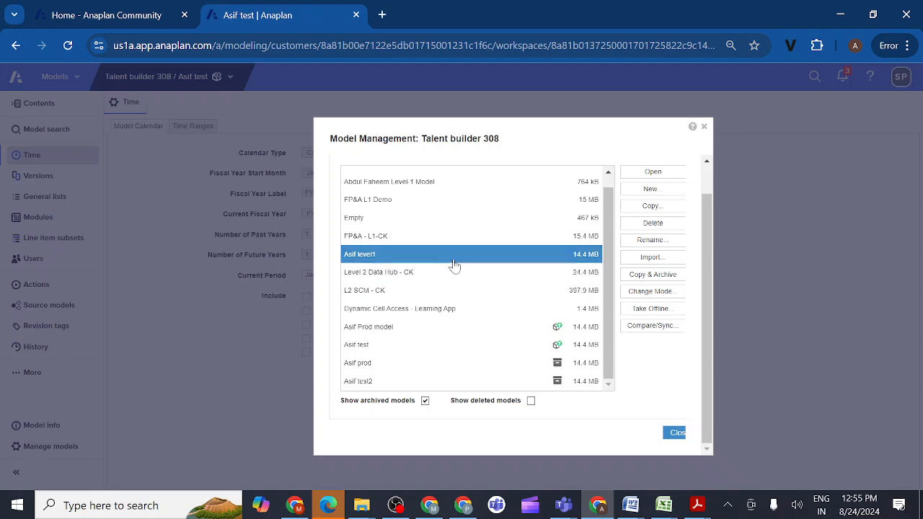
- Change the original level1 model's mode to Archived and confirm archiving it
left_click(641, 294)
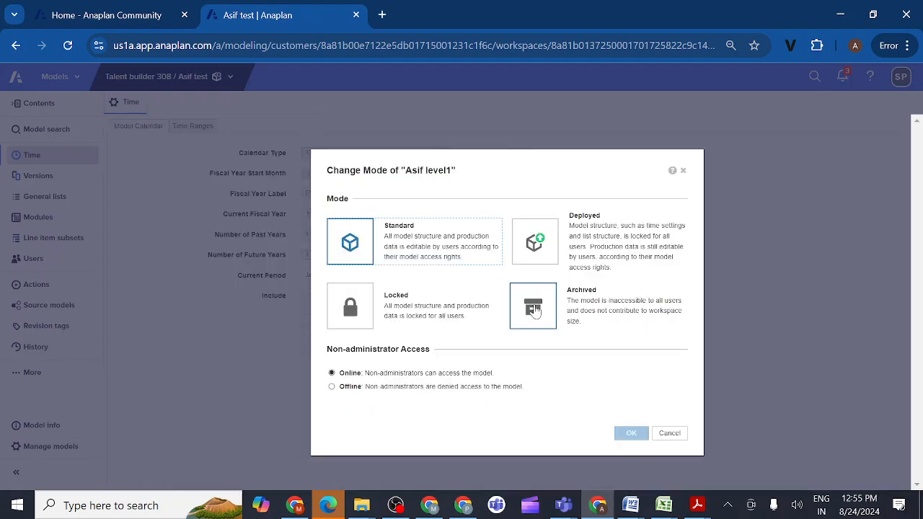
left_click(533, 308)
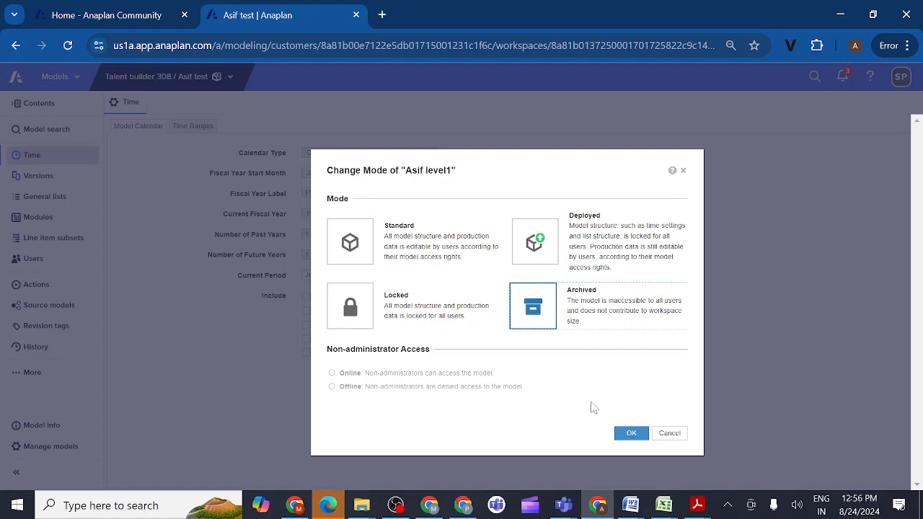
left_click(630, 435)
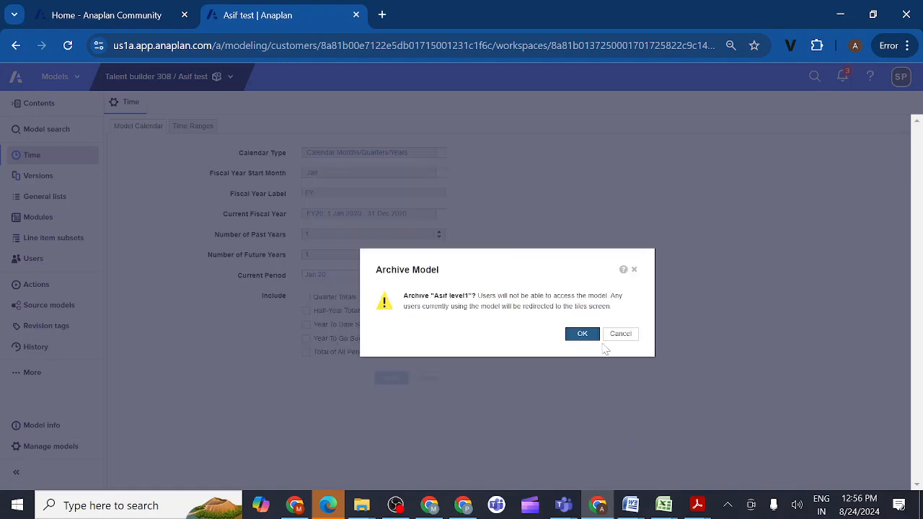
left_click(583, 335)
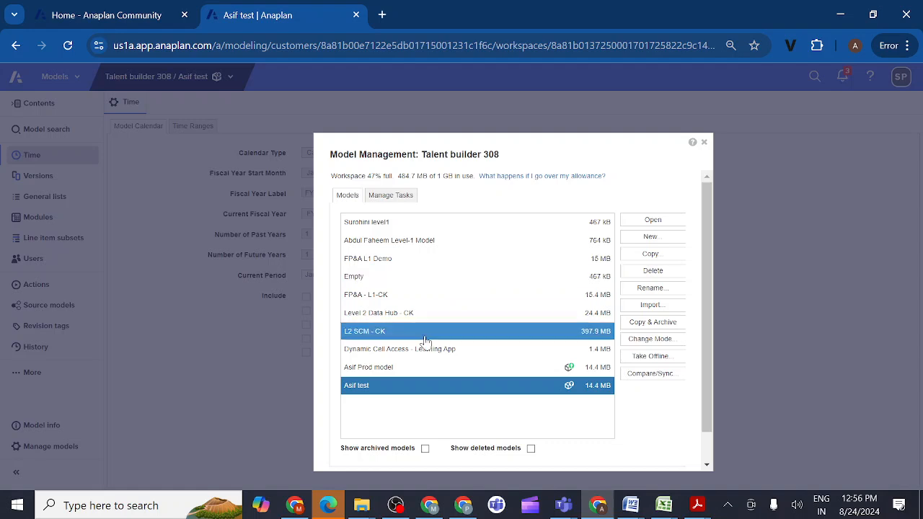
- Show archived models and change the archived "test2" copy to Deployed mode with non-administrator access online
left_click(425, 448)
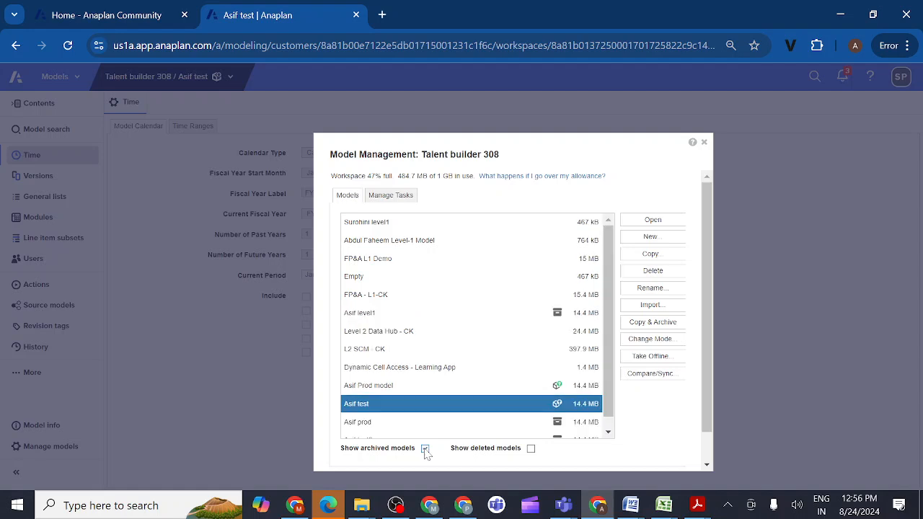
scroll(482, 379, "down", 1)
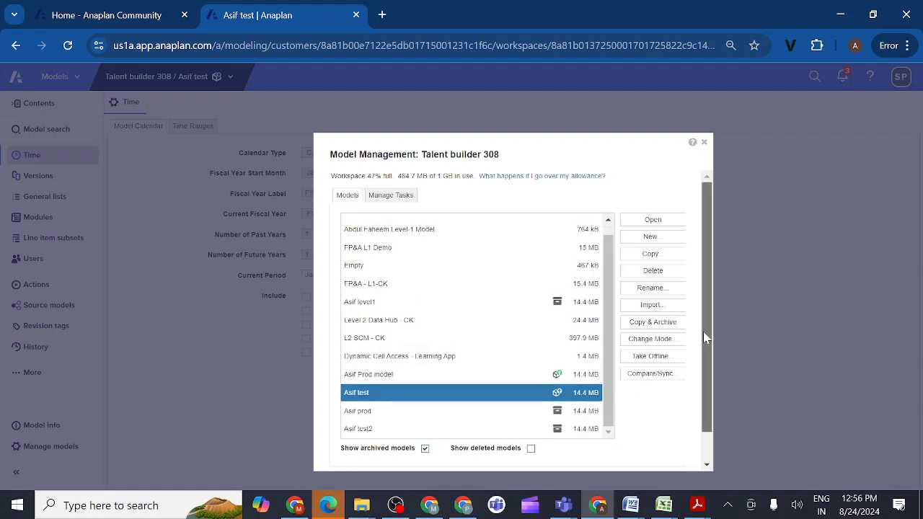
left_click_drag(703, 332, 714, 395)
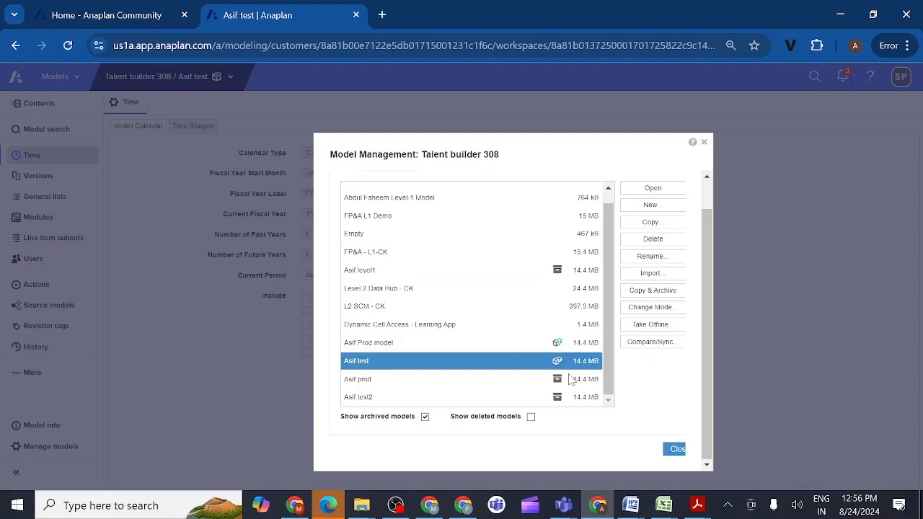
mouse_move(562, 400)
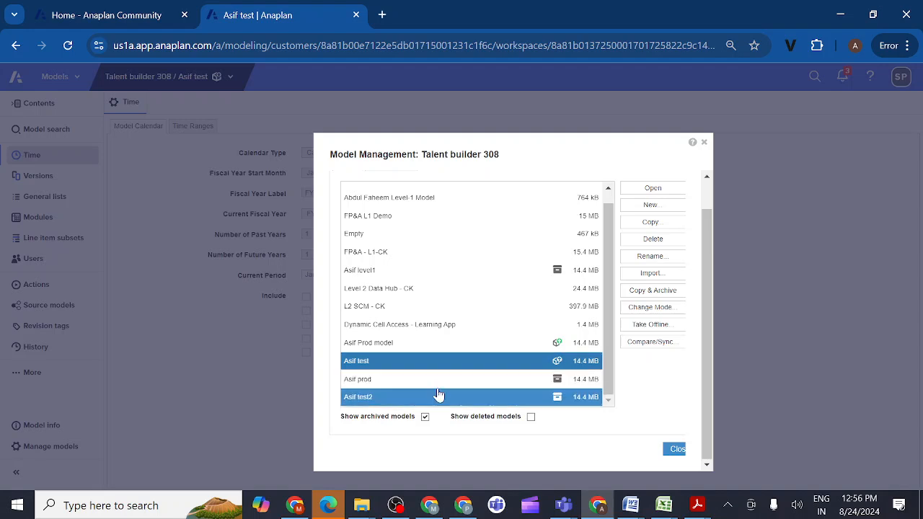
left_click(415, 399)
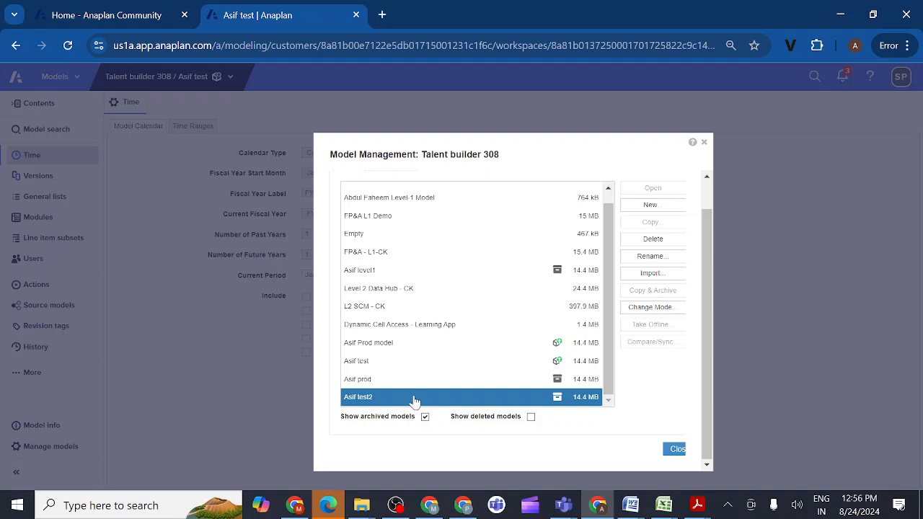
left_click(639, 315)
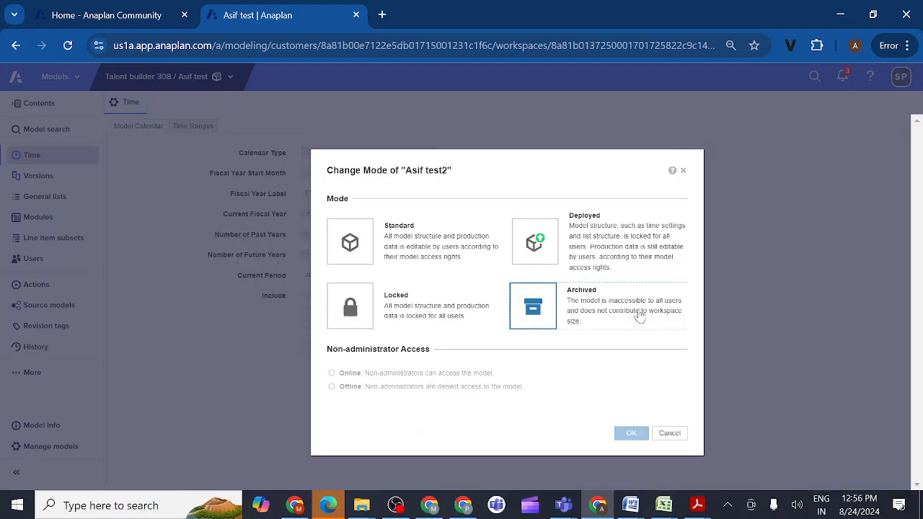
left_click(350, 245)
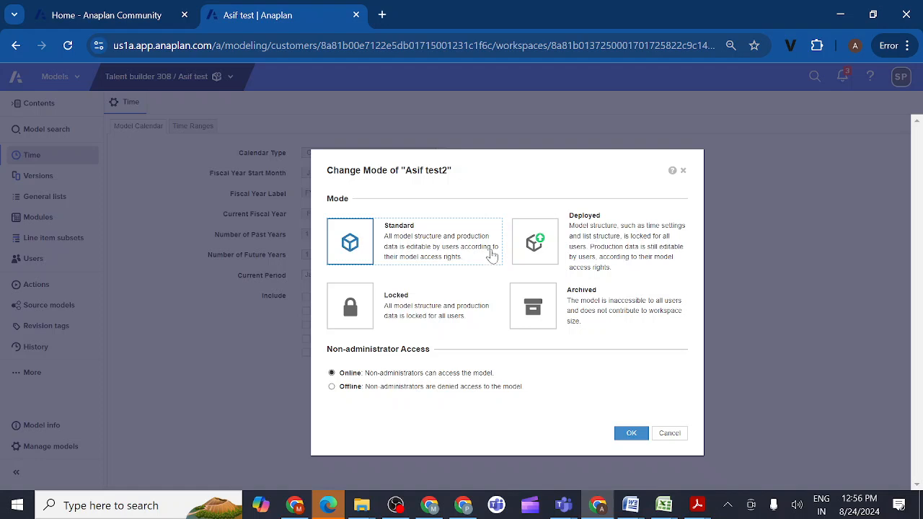
left_click(534, 249)
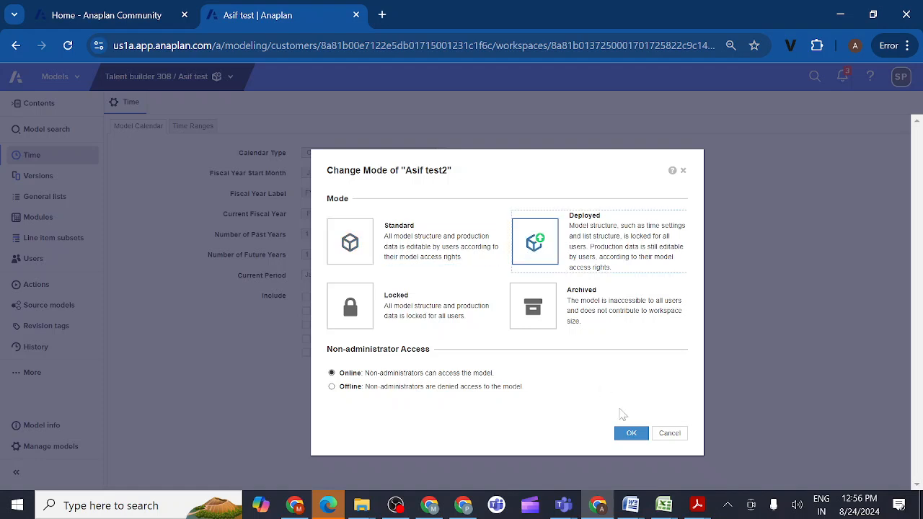
left_click(631, 434)
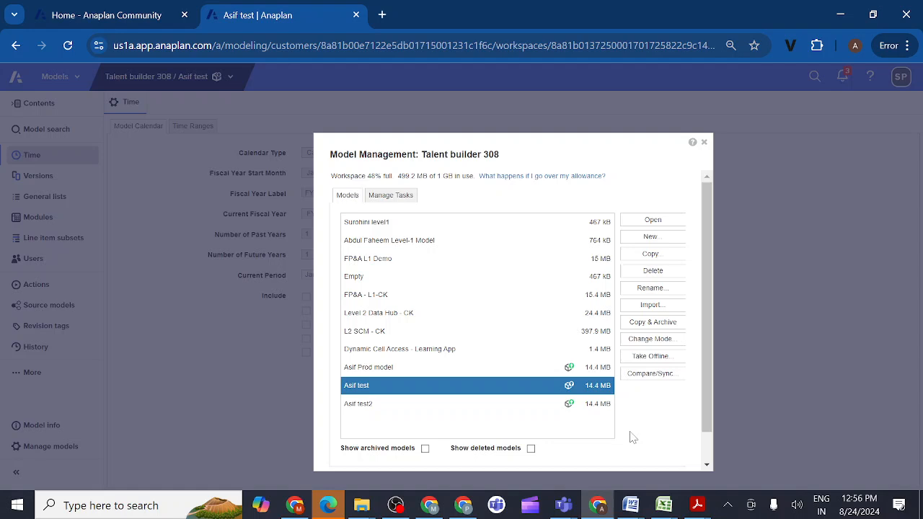
left_click(429, 405, "ctrl")
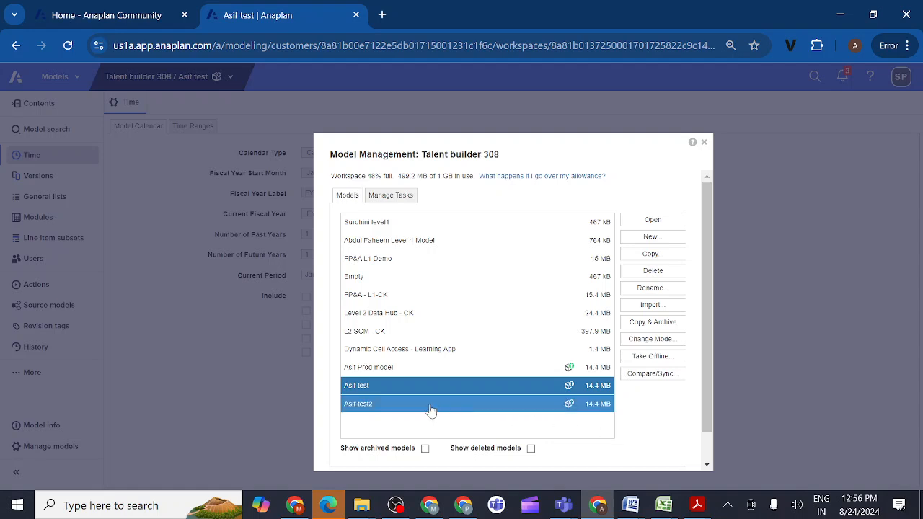
left_click(509, 401, "ctrl")
left_click(598, 335, "ctrl")
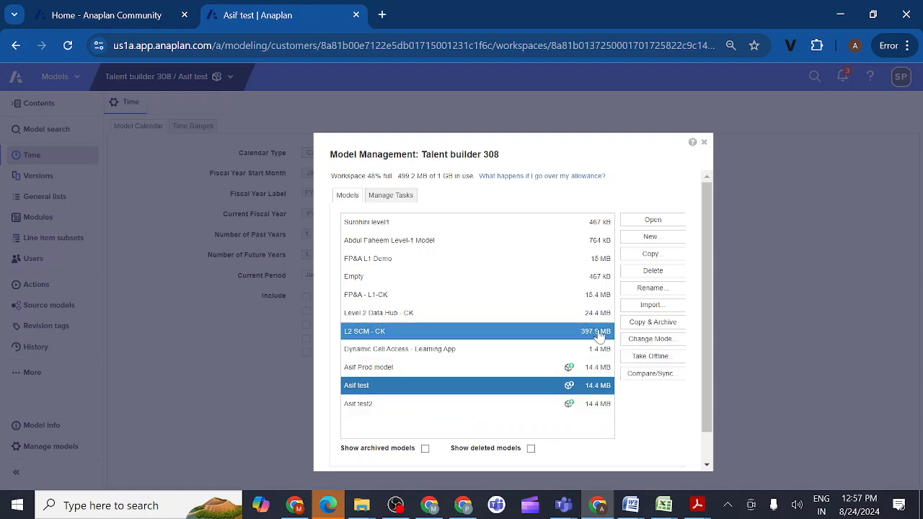
left_click(598, 336, "ctrl")
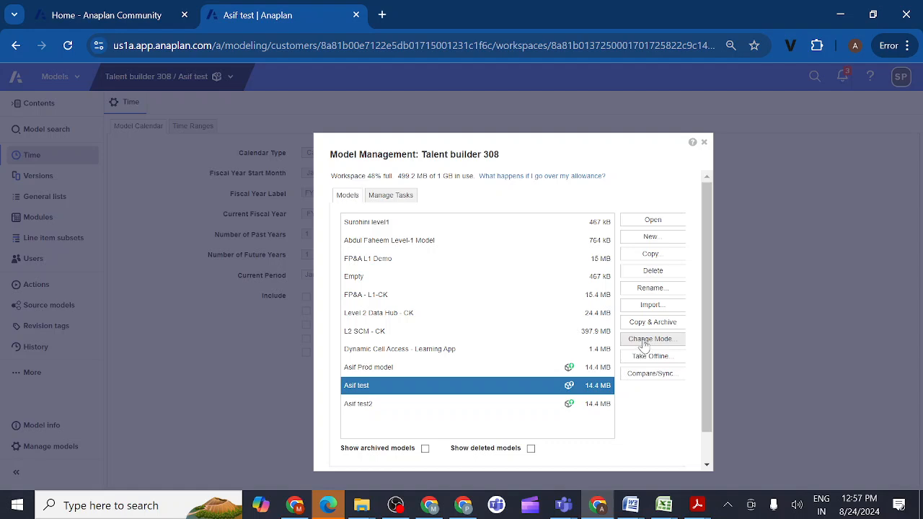
- Change the deployed "test" model to Standard mode, entering "yes" to confirm disabling deployed mode
left_click(649, 340)
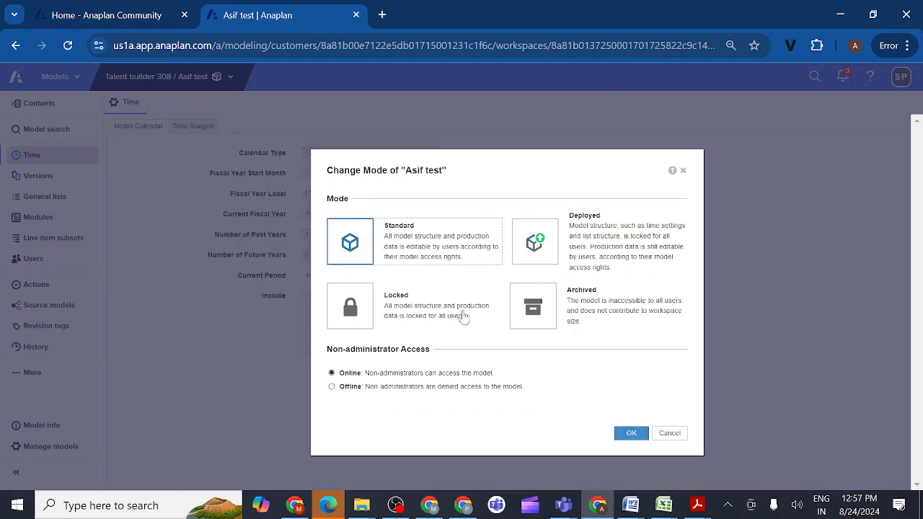
left_click(630, 433)
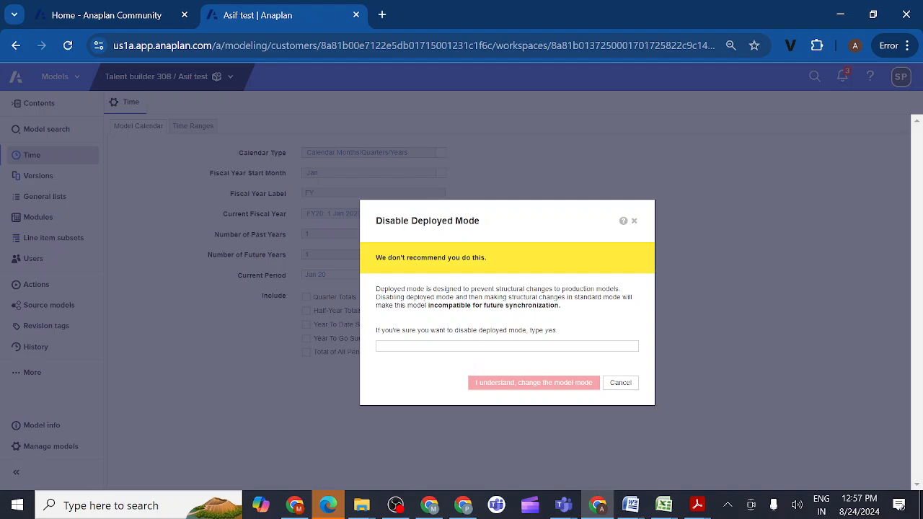
left_click(476, 346)
type("yes")
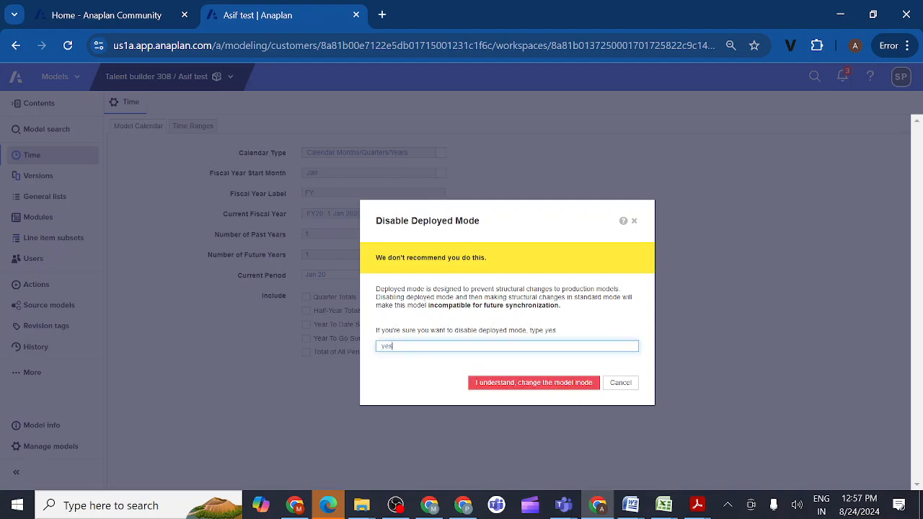
left_click(527, 387)
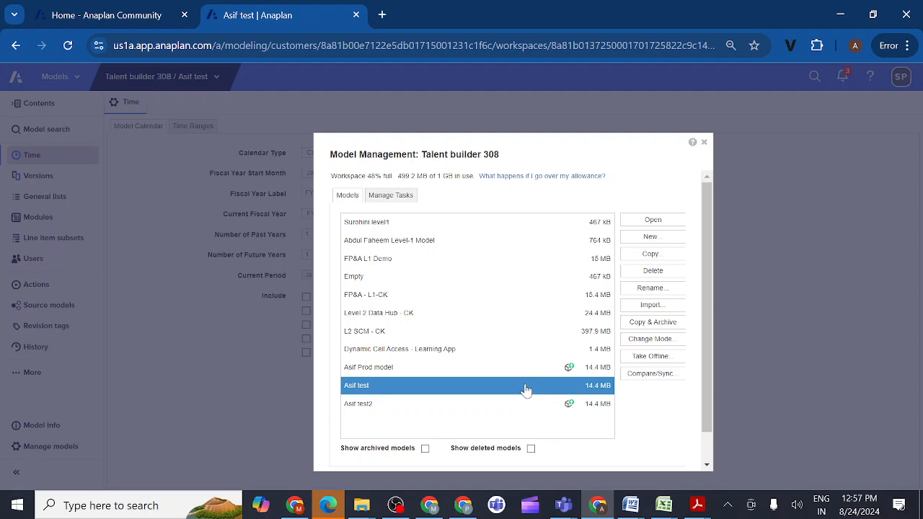
left_click(418, 405, "ctrl")
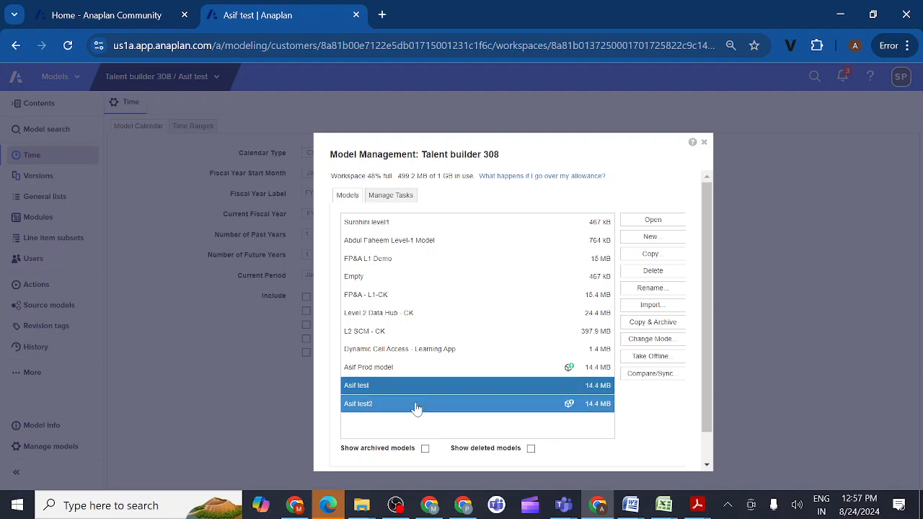
left_click(418, 405, "ctrl")
left_click(438, 401, "ctrl")
left_click(458, 404, "ctrl")
scroll(463, 398, "down", 1)
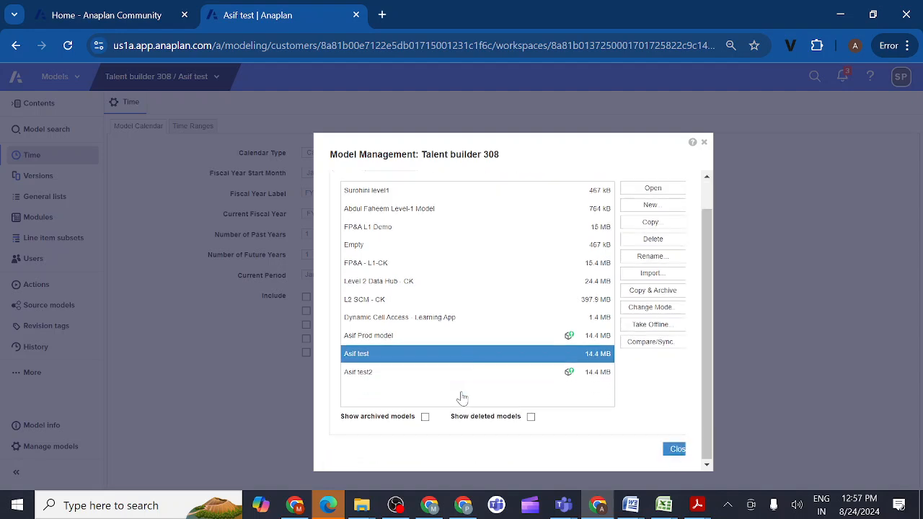
left_click(437, 373, "ctrl")
left_click(438, 373, "ctrl")
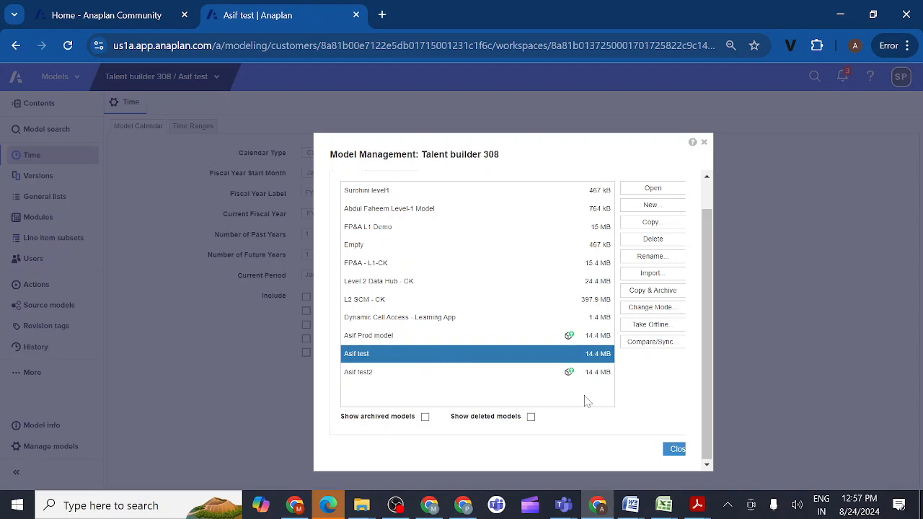
- Close model management and open the General lists of the "test" model
left_click(676, 450)
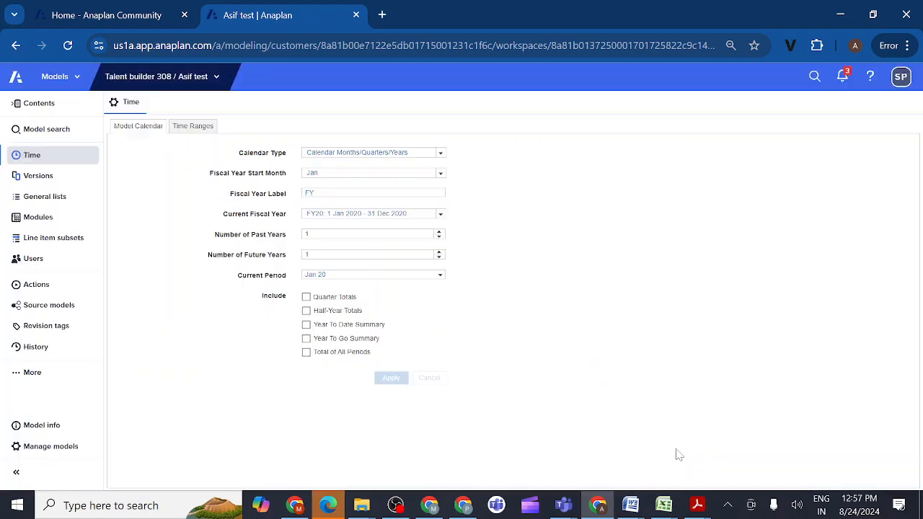
left_click(64, 199)
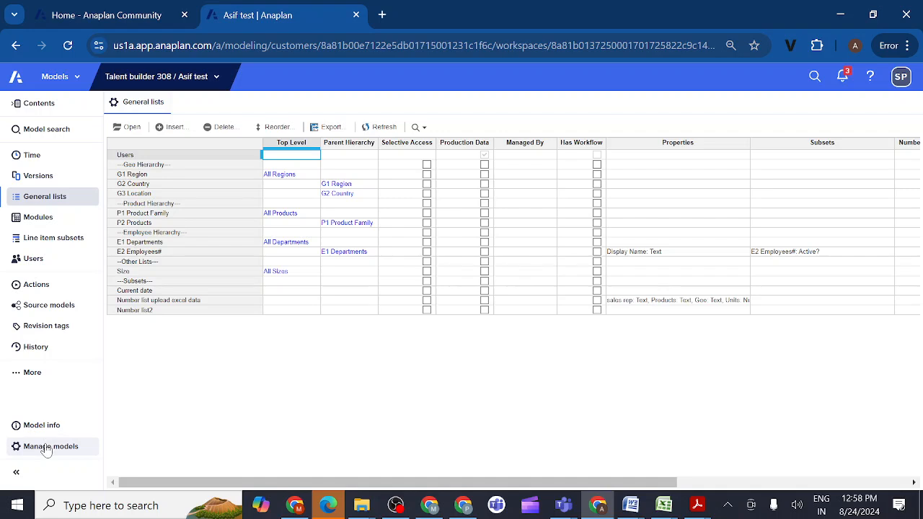
- Show archived models in model management, restore the level1 model to Standard mode with online access, and close model management
left_click(21, 446)
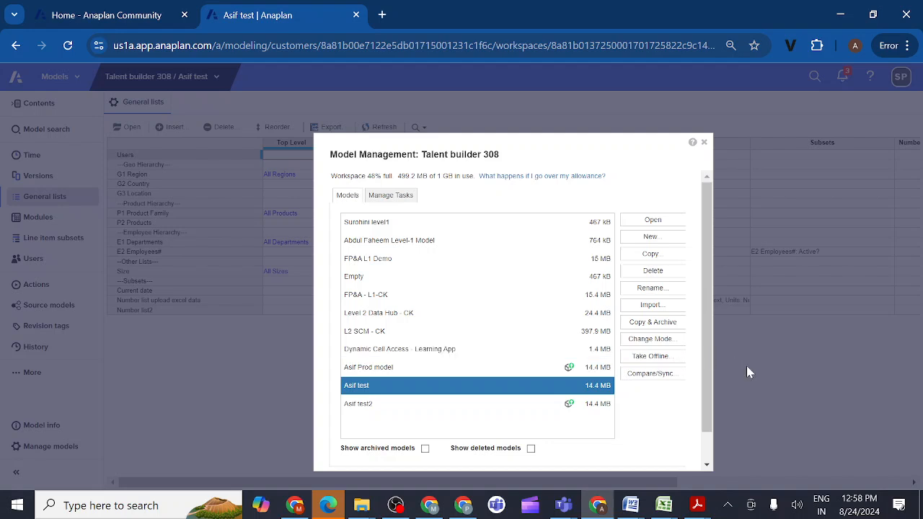
left_click(425, 449)
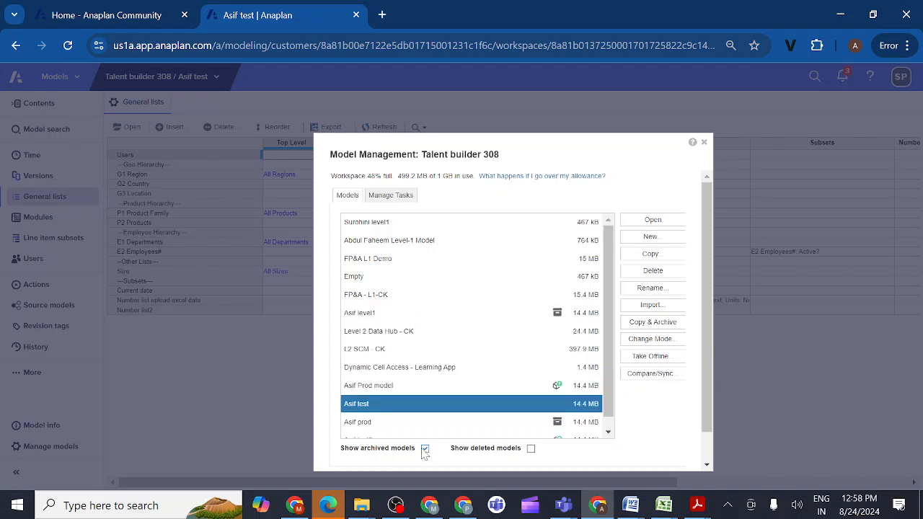
left_click(495, 321)
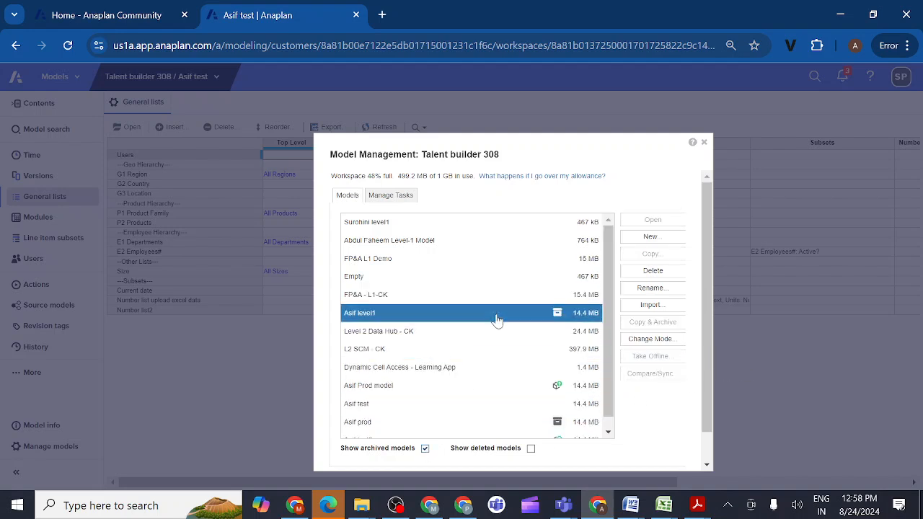
left_click(639, 339)
left_click(348, 243)
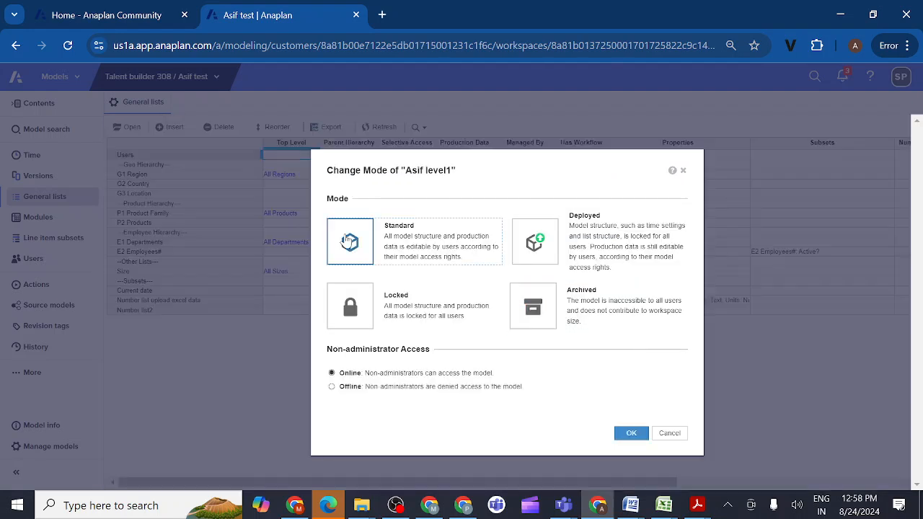
left_click(633, 434)
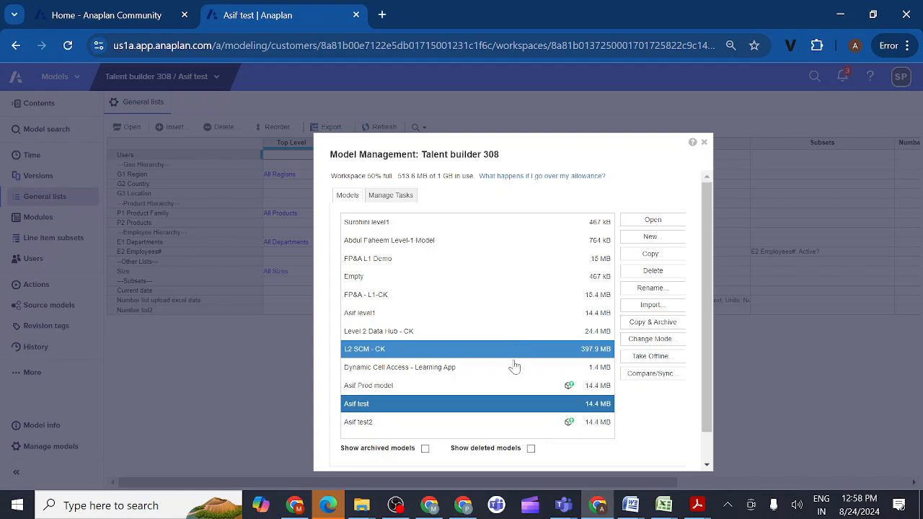
scroll(507, 401, "down", 1)
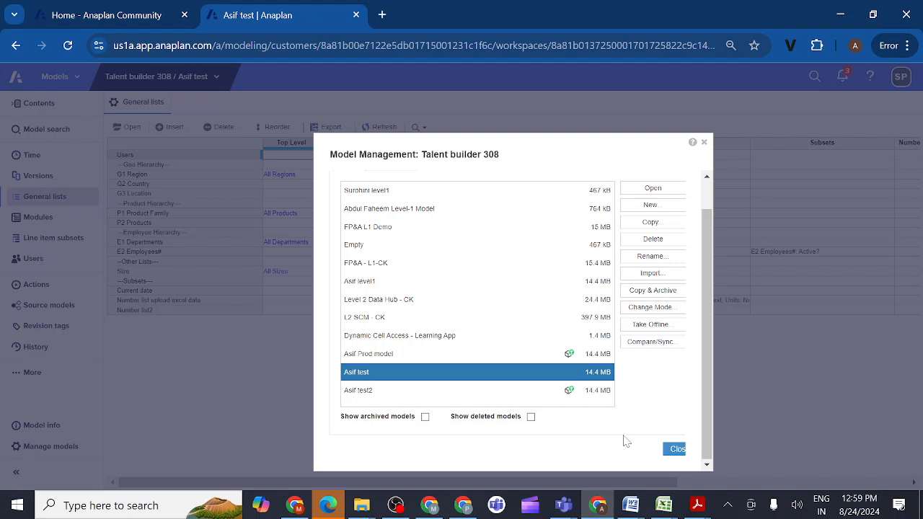
left_click(704, 144)
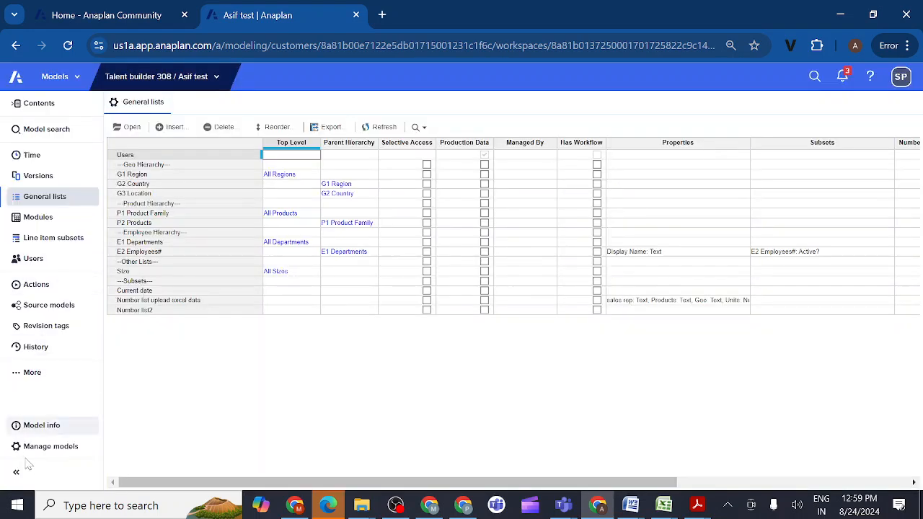
- Reopen model management and select the deployed "test2" model
left_click(59, 447)
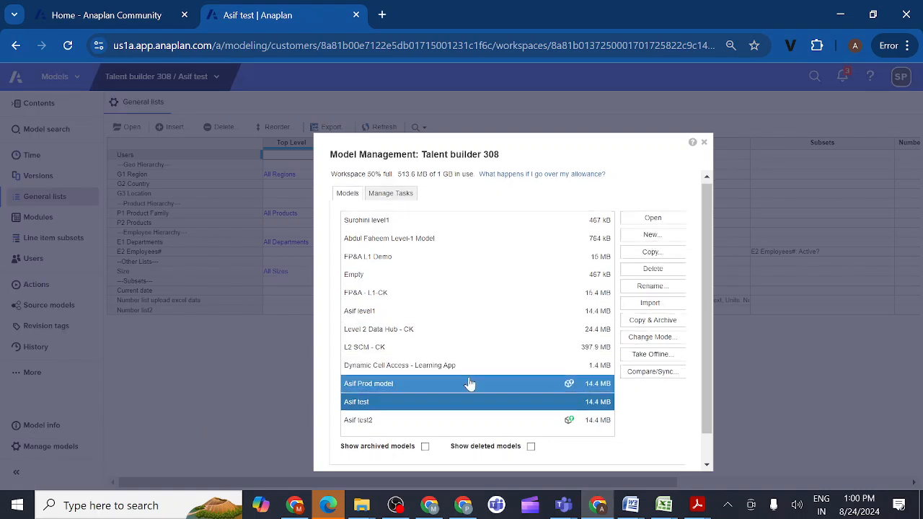
scroll(469, 384, "down", 1)
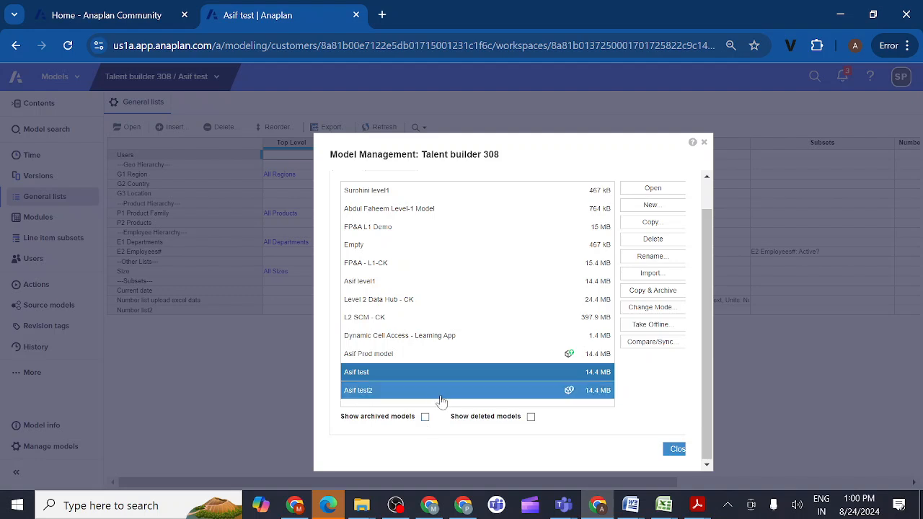
left_click(429, 393)
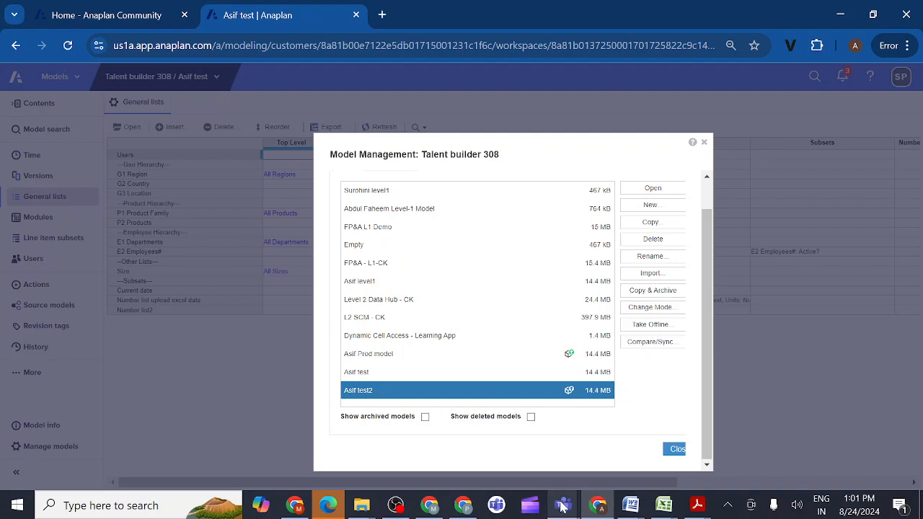
- Switch to Microsoft Teams, join the "Anaplan evening class" meeting with the camera off, and unmute the microphone
mouse_move(563, 506)
left_click(402, 453)
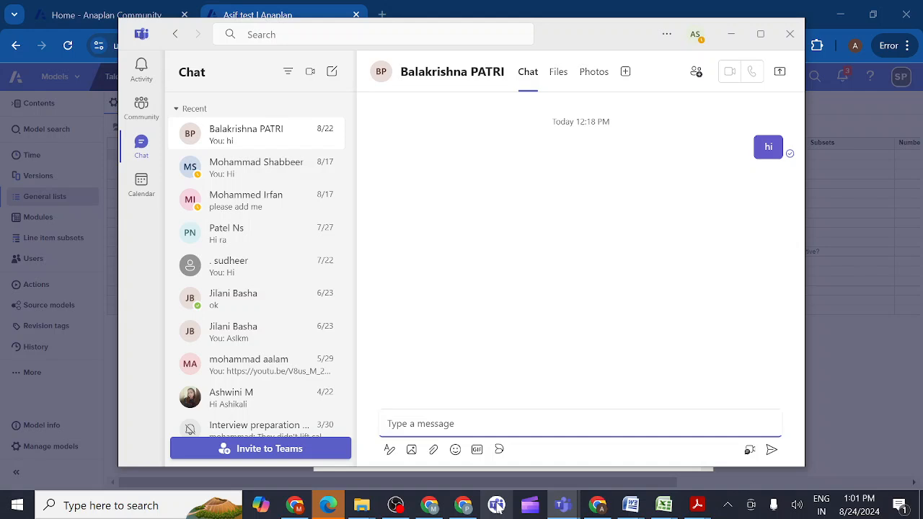
mouse_move(563, 507)
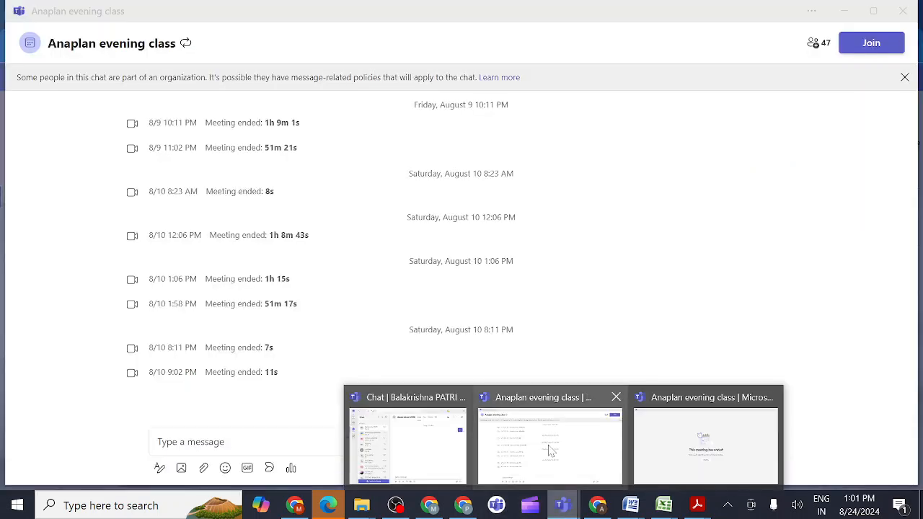
left_click(550, 451)
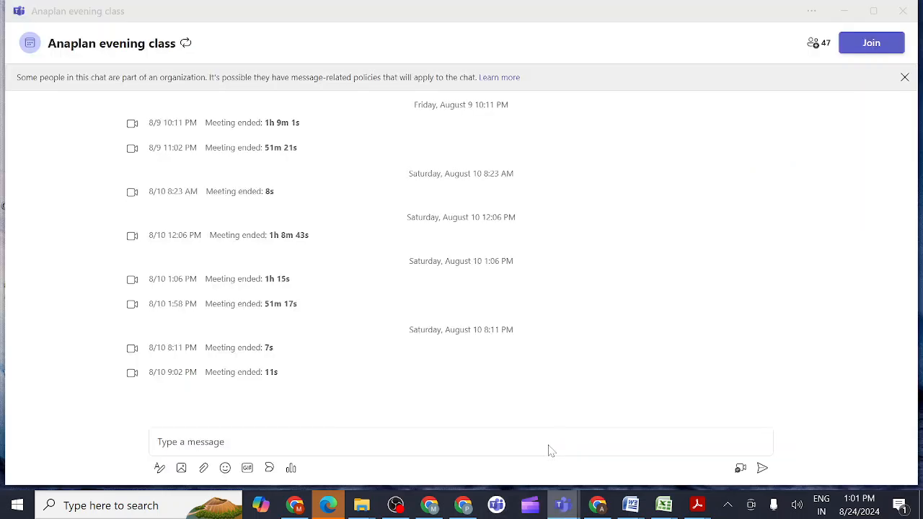
left_click(869, 45)
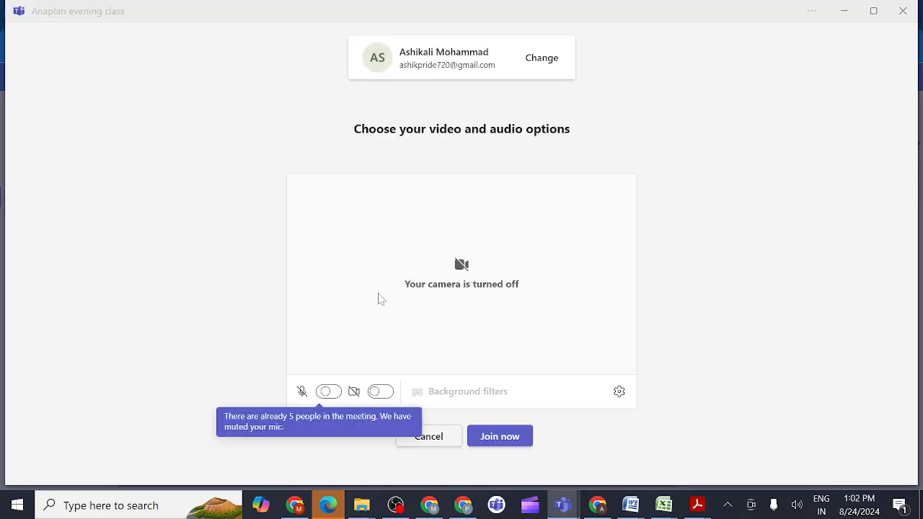
left_click(509, 441)
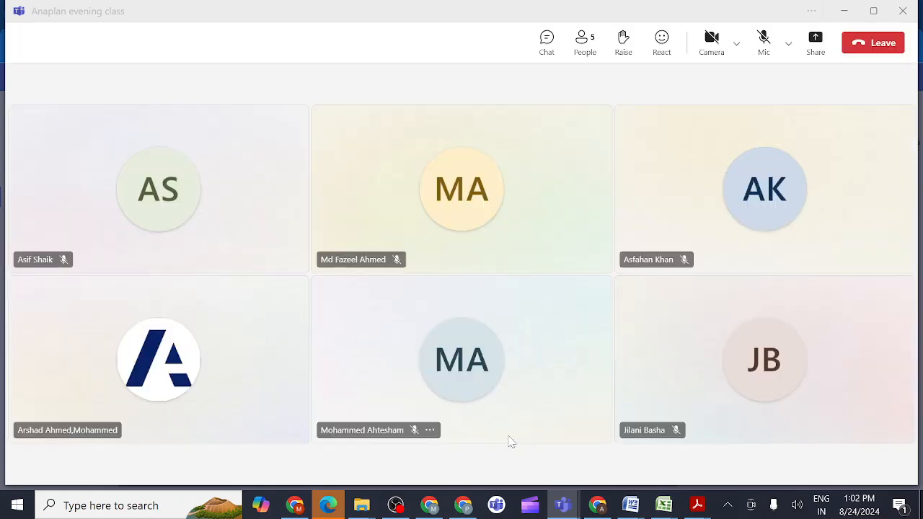
left_click(764, 42)
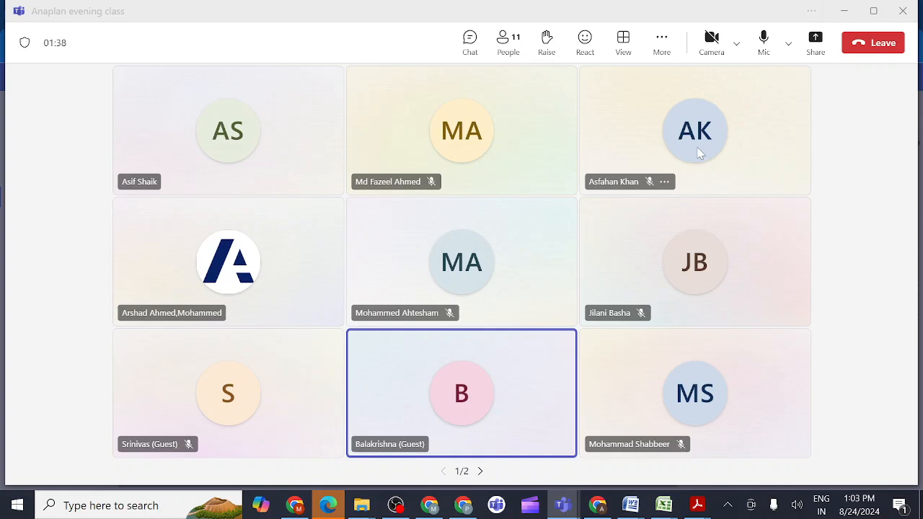
- Share the entire screen in the meeting with computer sound included
mouse_move(678, 154)
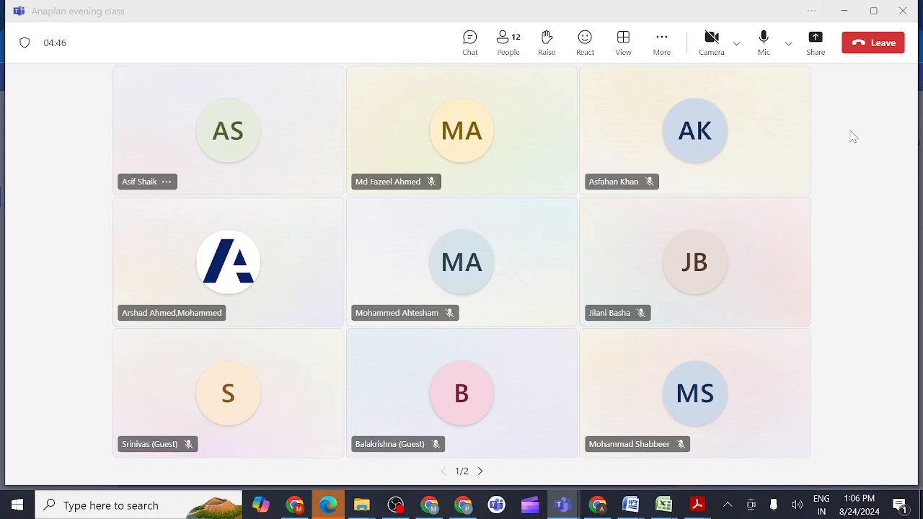
left_click(817, 43)
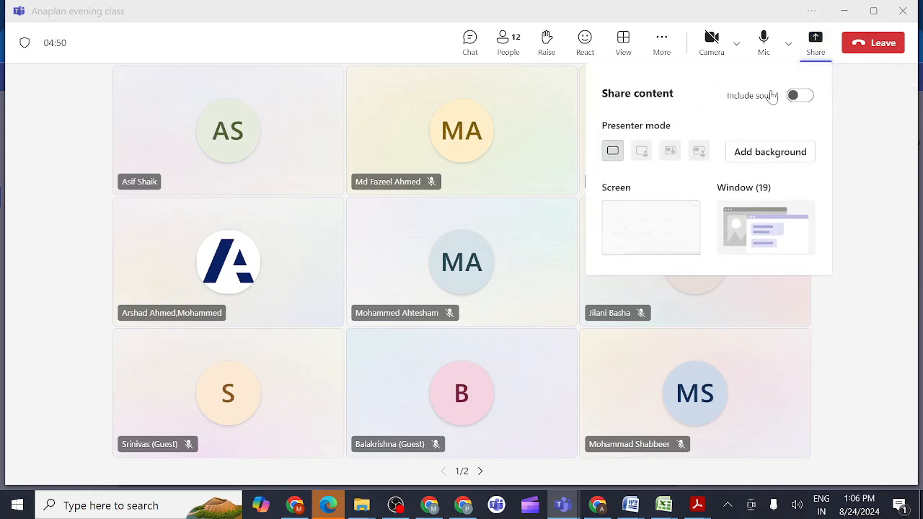
left_click(800, 98)
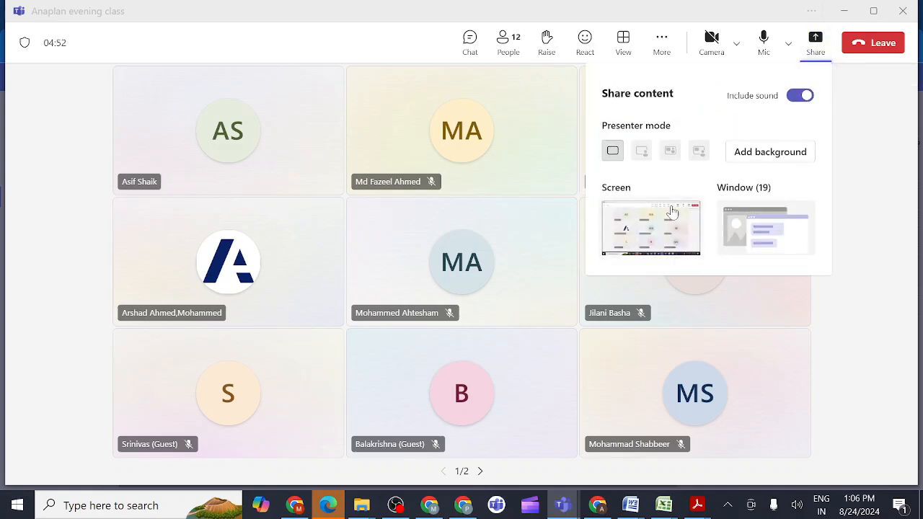
left_click(649, 233)
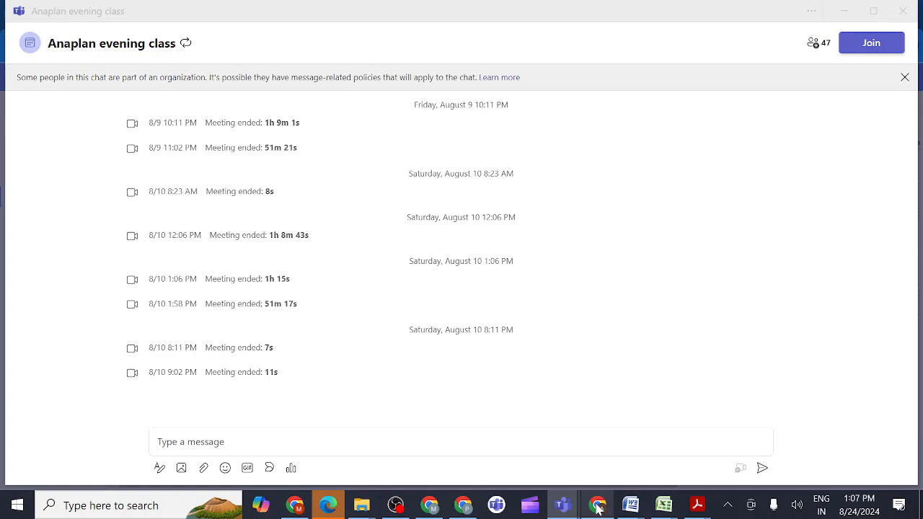
- Switch back to Anaplan in the browser and review the model list with archived models shown, hiding them again when done
left_click(597, 508)
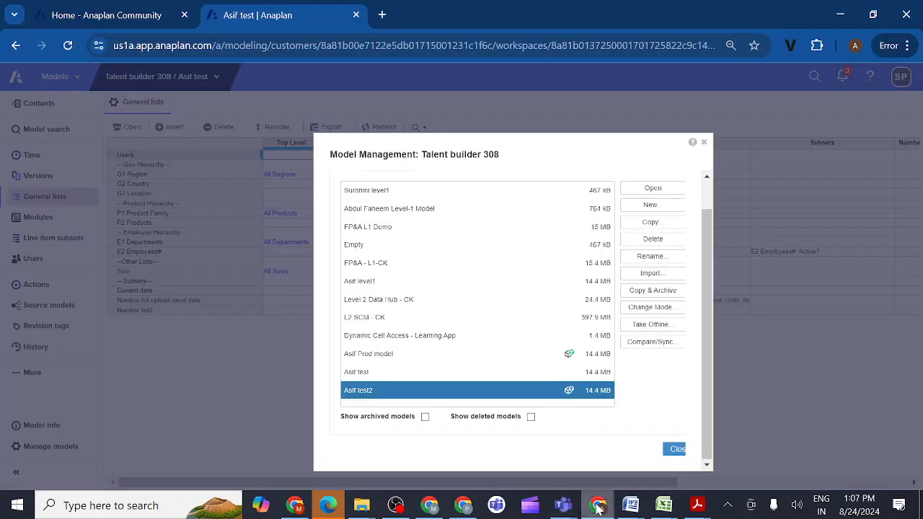
left_click(425, 419)
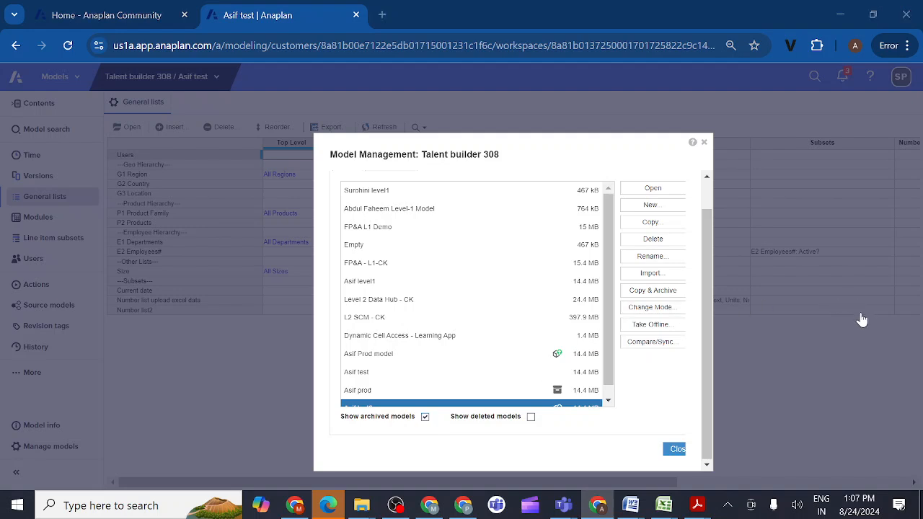
left_click(506, 317)
left_click(490, 353)
scroll(490, 354, "down", 1)
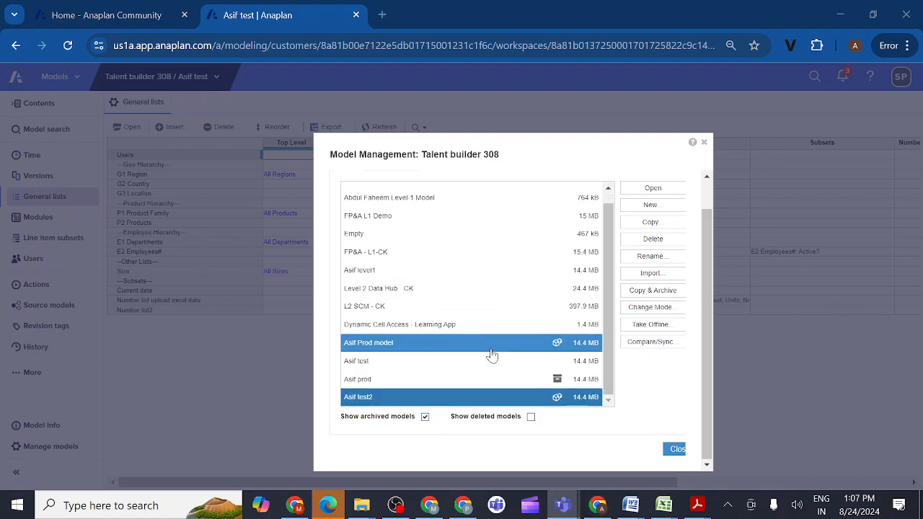
scroll(491, 354, "up", 1)
scroll(491, 354, "down", 1)
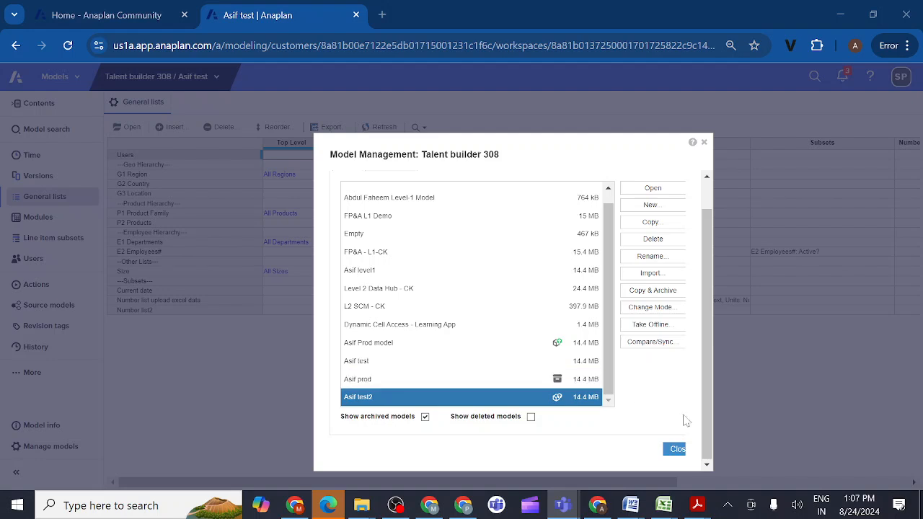
left_click(425, 417)
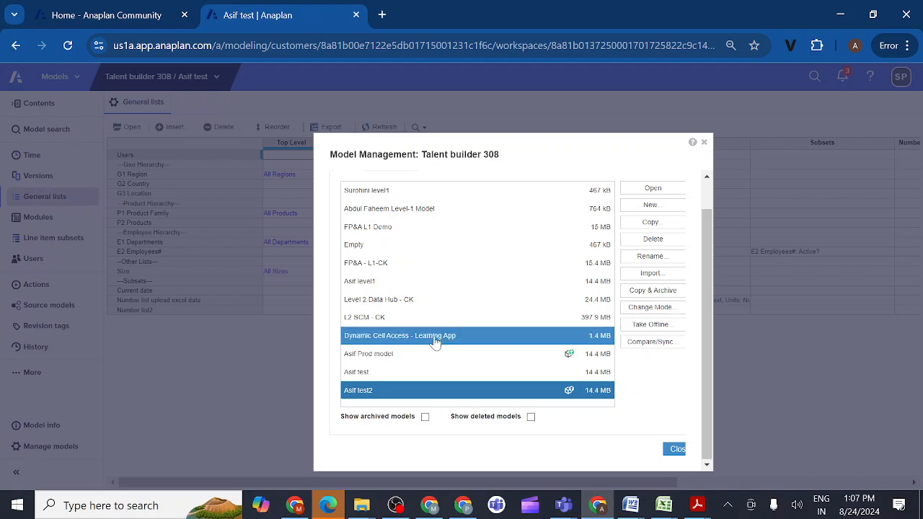
- Change the "test" model to Deployed mode with online access and confirm the deployment
left_click(387, 284)
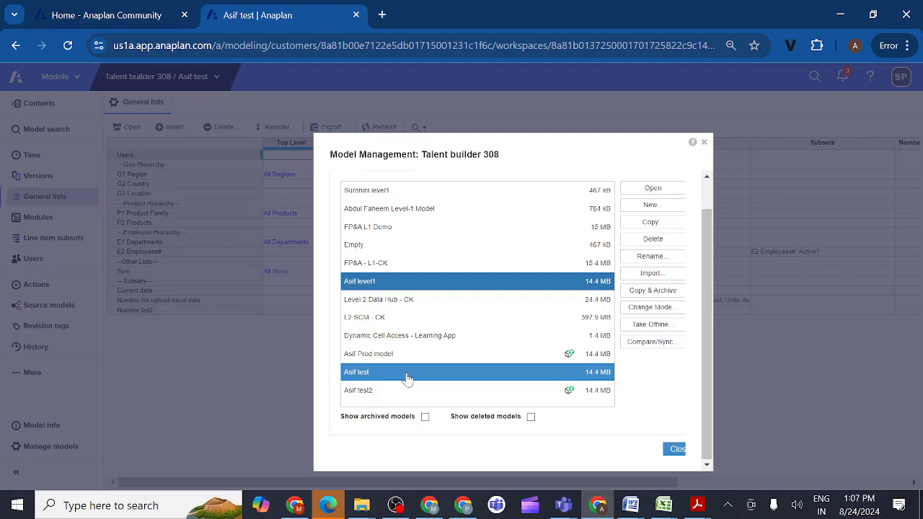
left_click(381, 375)
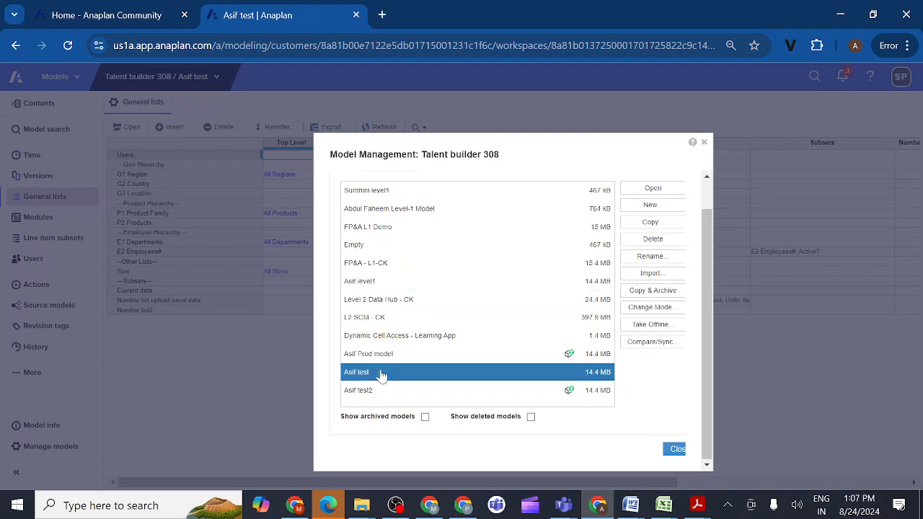
left_click(651, 315)
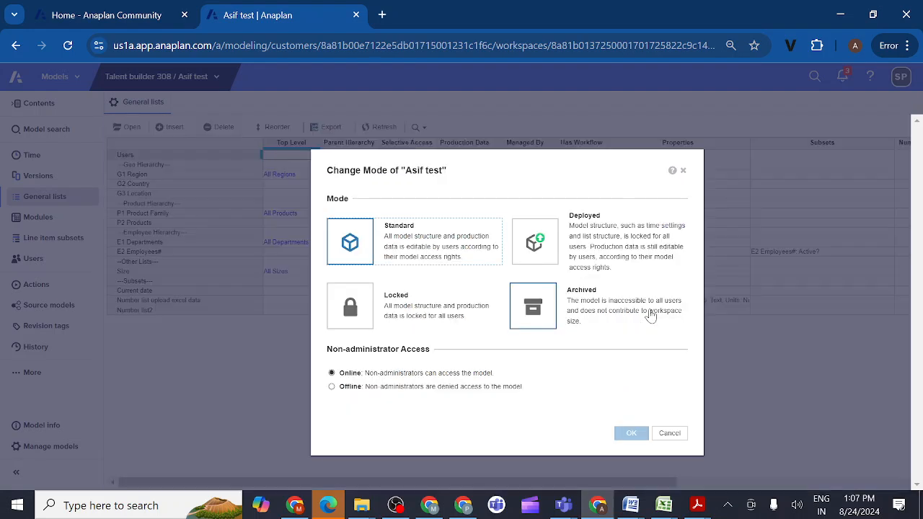
left_click(539, 243)
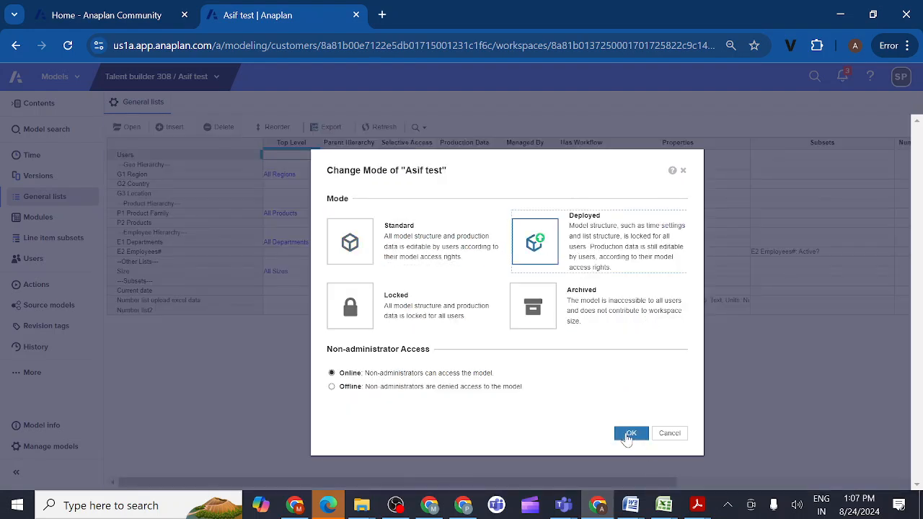
left_click(626, 435)
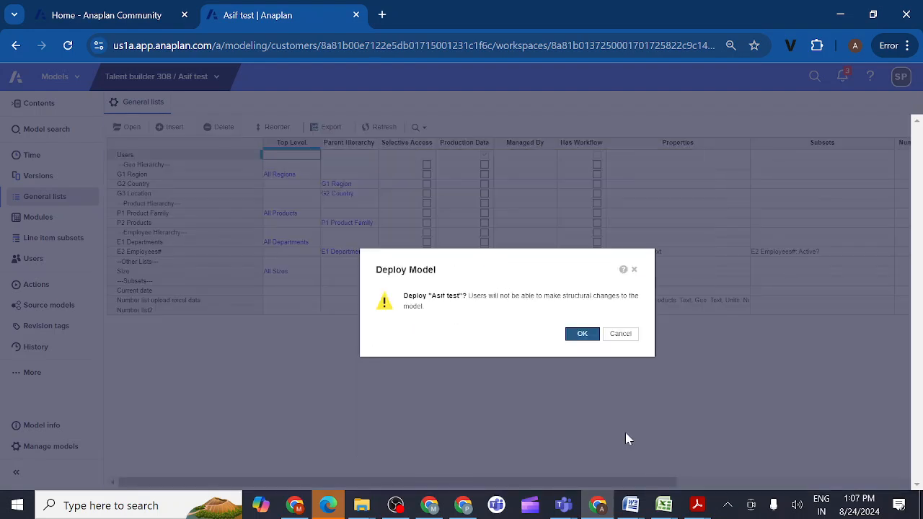
left_click(581, 334)
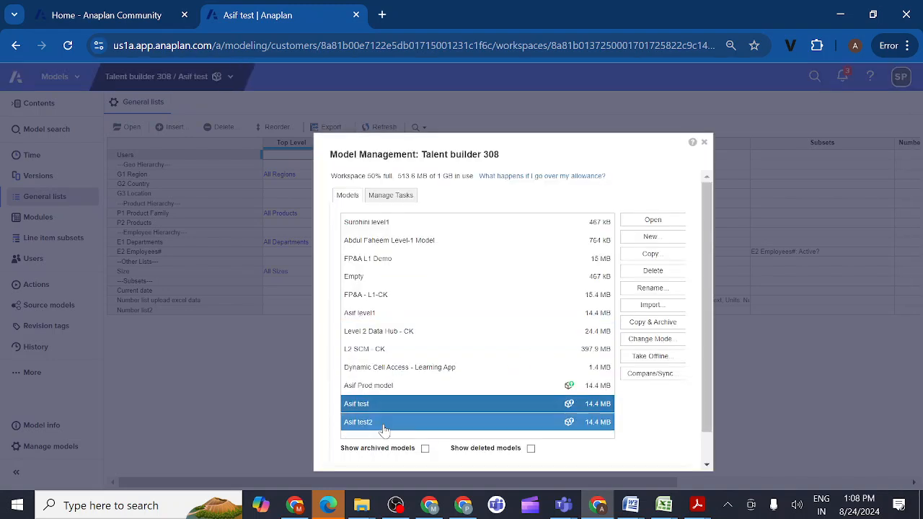
- Change the deployed "test2" model to Archived mode, entering "yes" to confirm disabling deployed mode
left_click(383, 429)
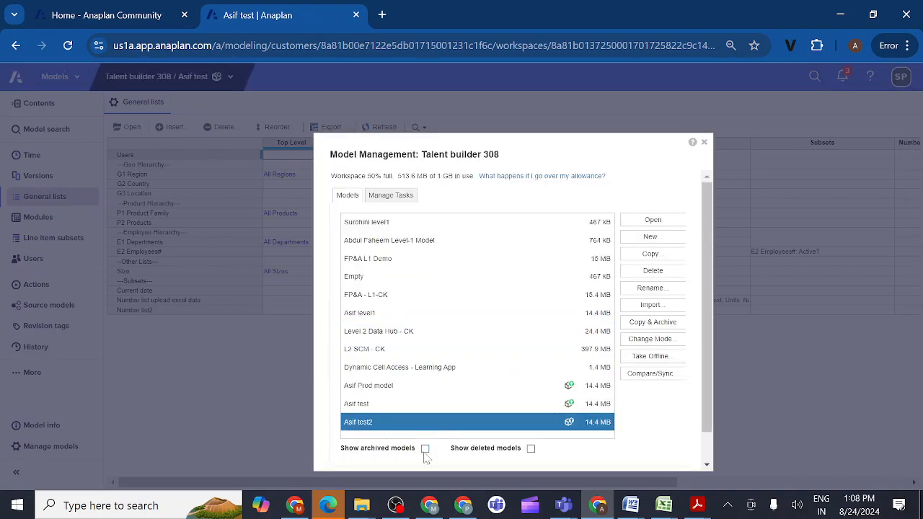
left_click(639, 342)
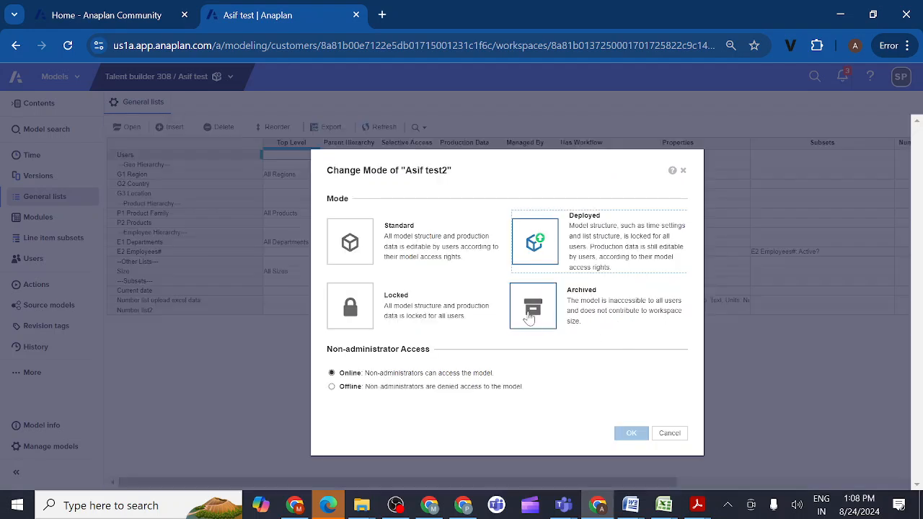
left_click(530, 317)
left_click(629, 434)
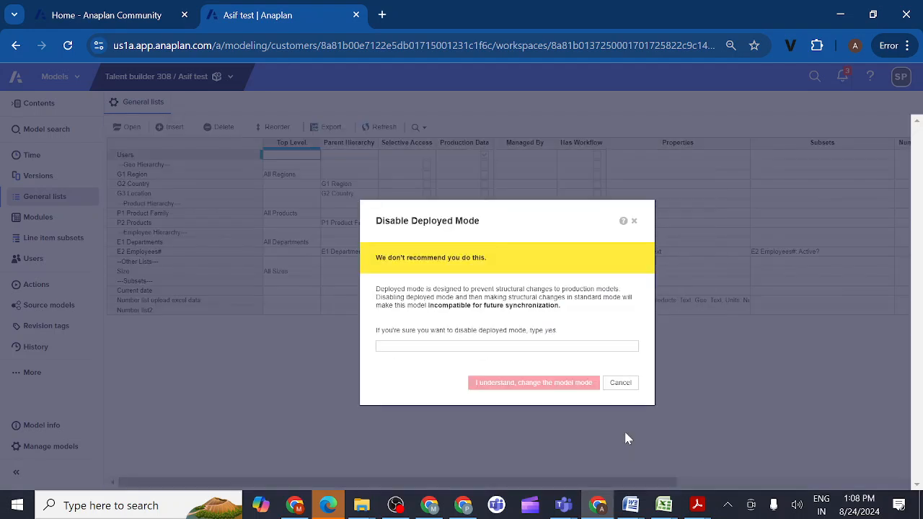
left_click(431, 346)
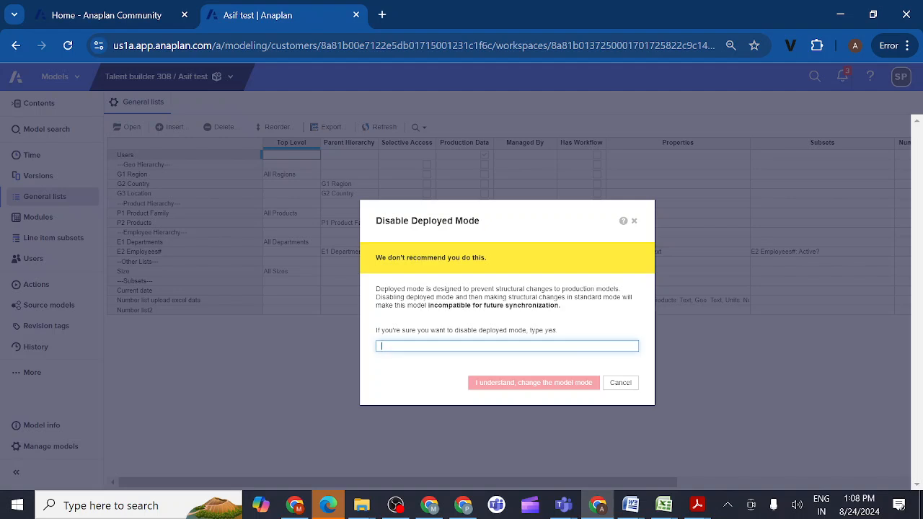
type("yes")
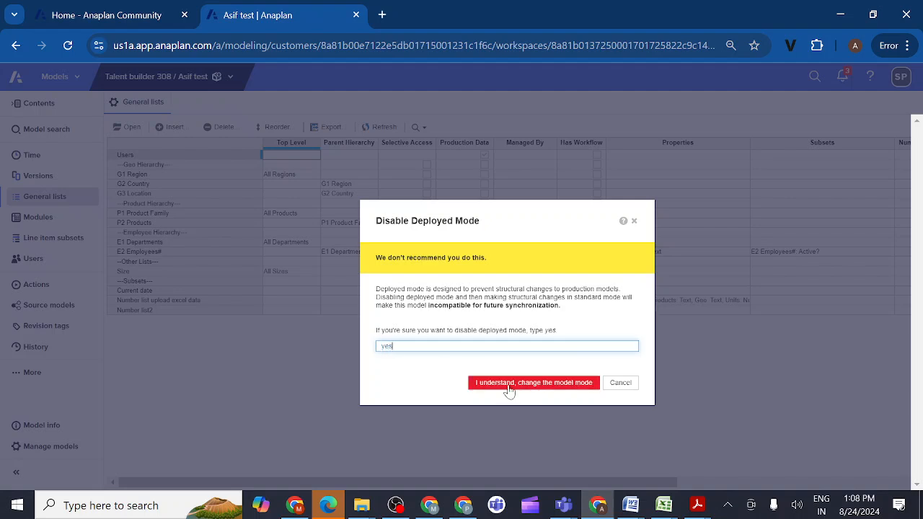
left_click(508, 383)
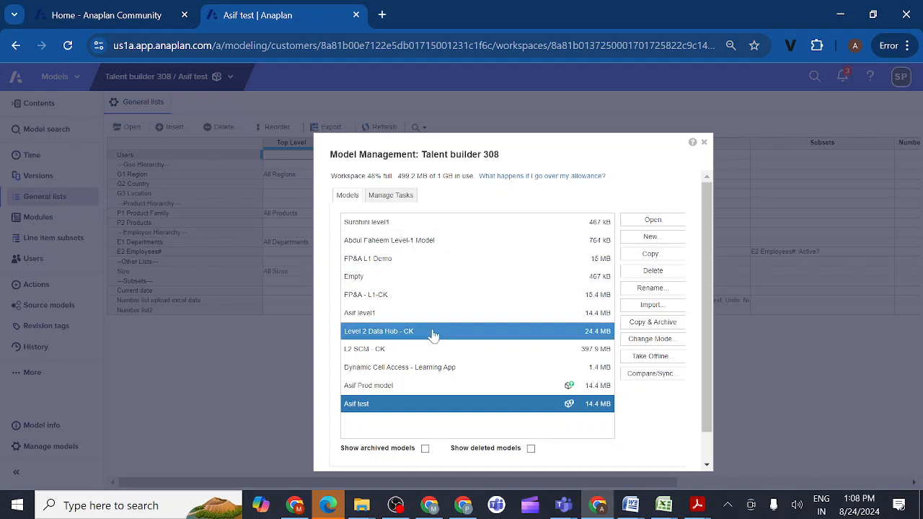
- Open the level1 model from model management and display its General lists
left_click(406, 319)
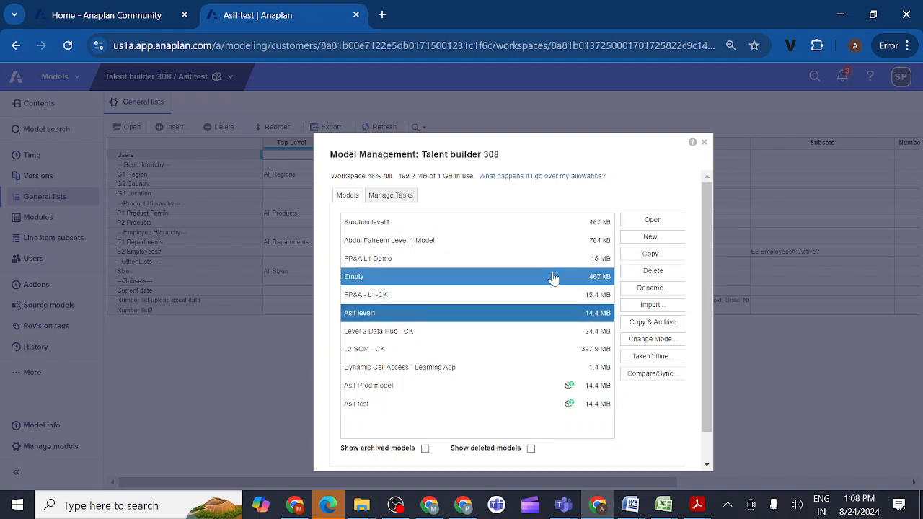
left_click(651, 221)
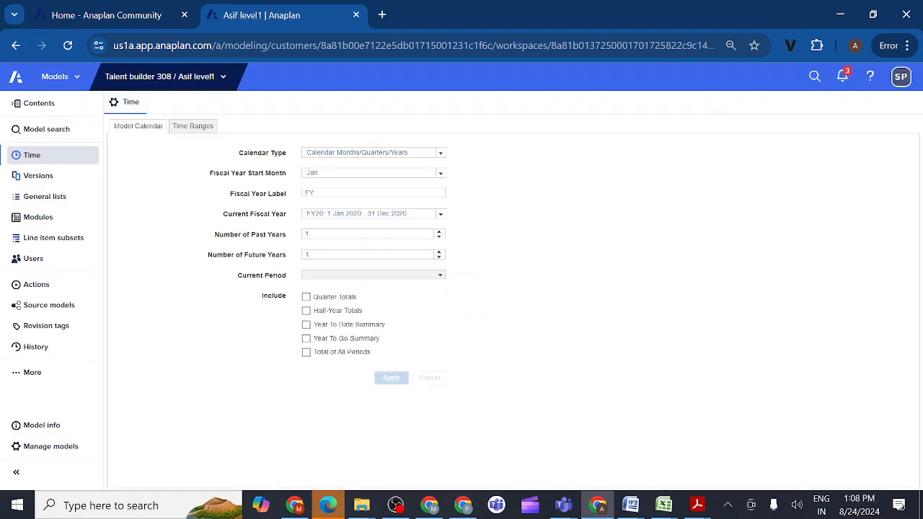
left_click(68, 203)
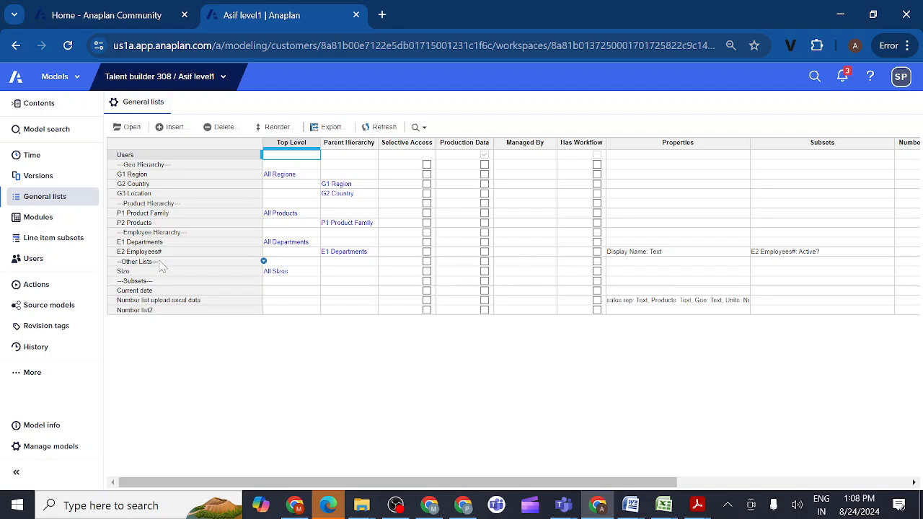
- Insert two general lists, product1 and product2, after Number list2 in the level1 model
left_click(154, 312)
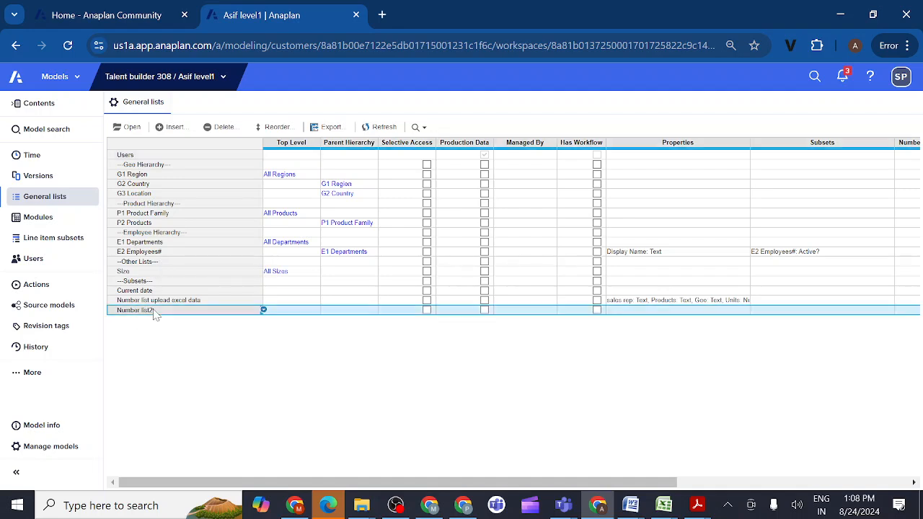
left_click(175, 127)
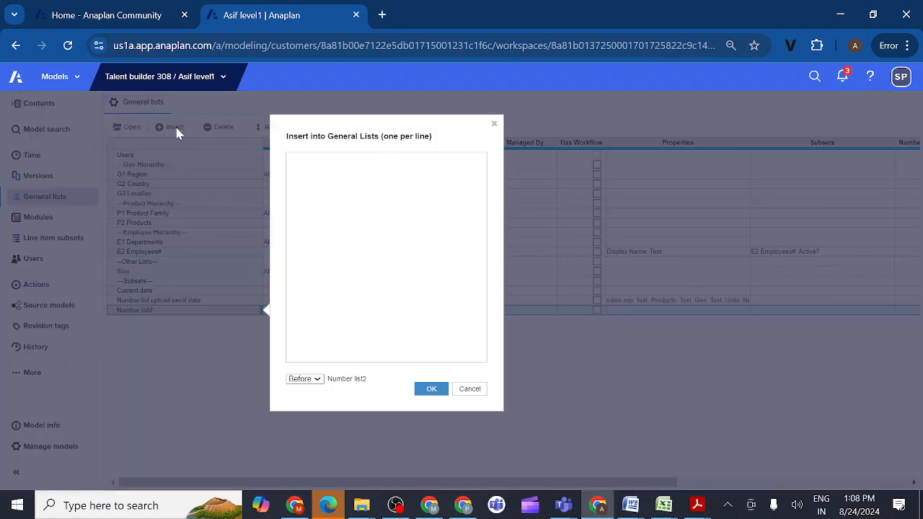
type("product1 product2")
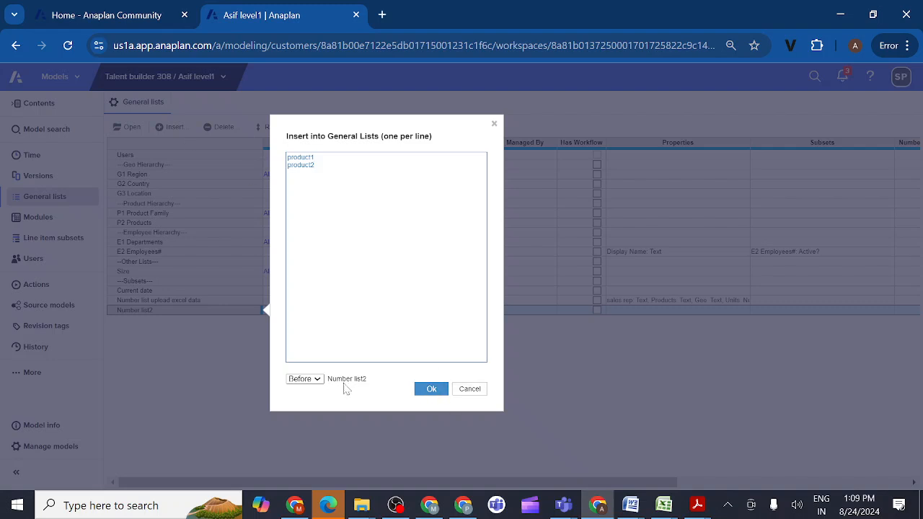
left_click(319, 386)
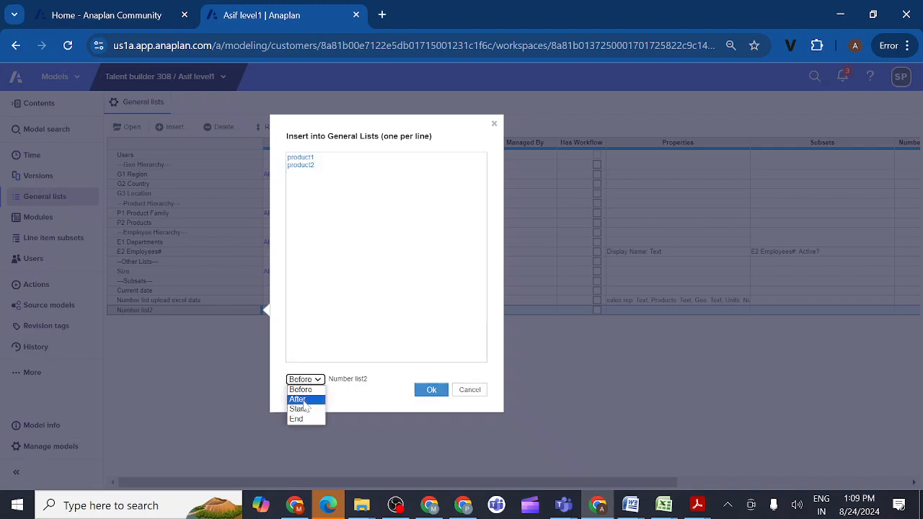
left_click(305, 404)
left_click(430, 393)
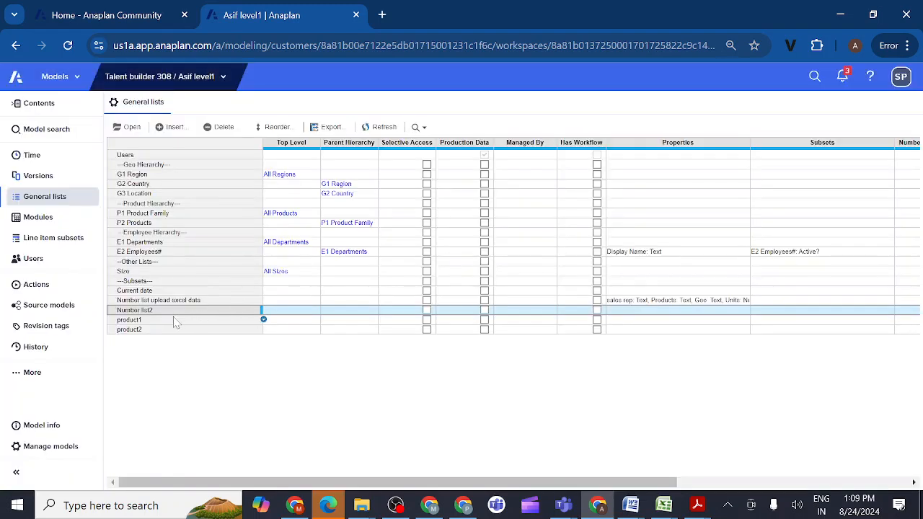
- Open the product1 list and insert five items into it, named 1, 2, 3, 4 and 5
left_click(175, 322)
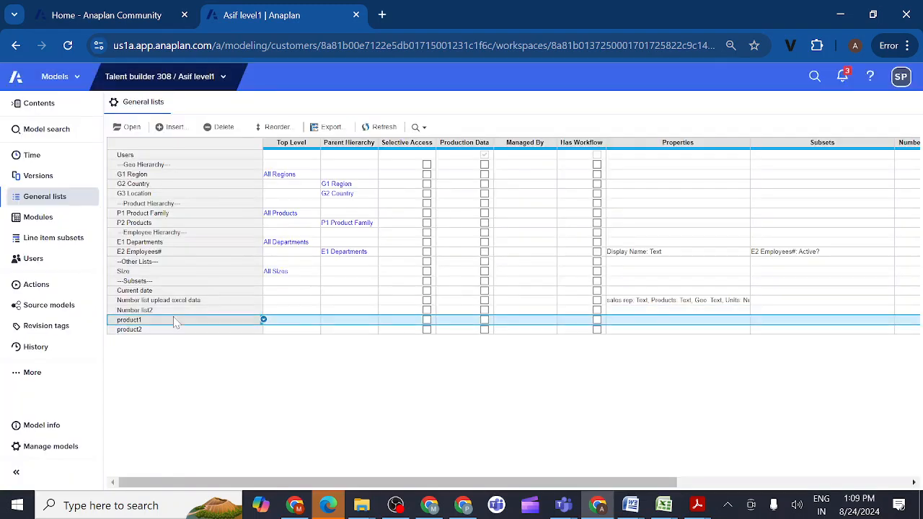
left_click(130, 127)
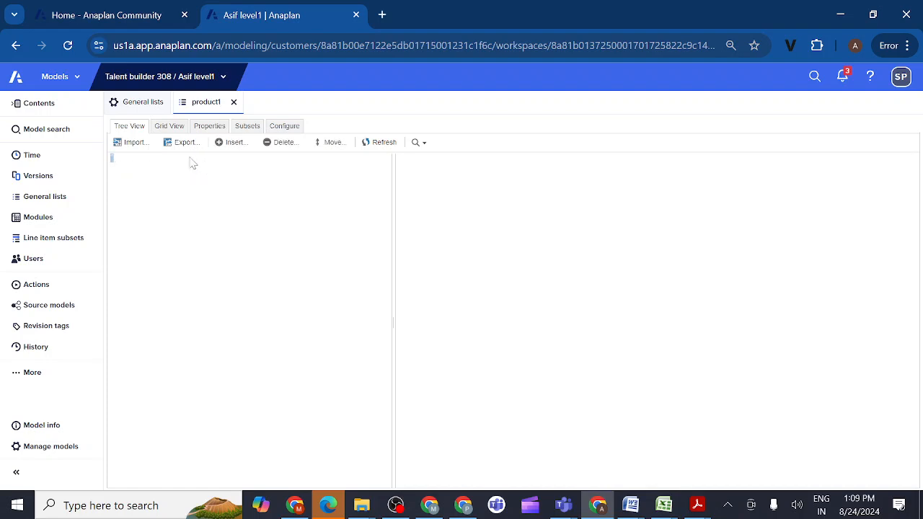
left_click(235, 148)
type("1 ")
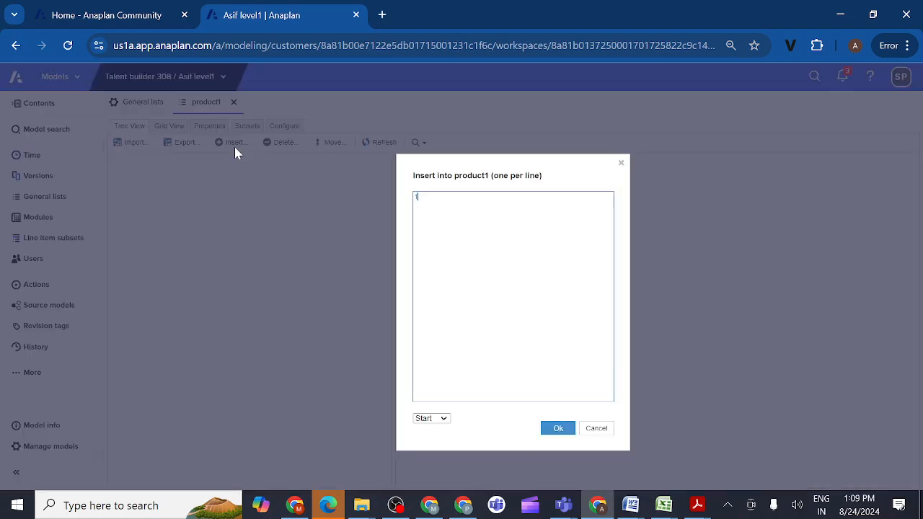
type("2 ")
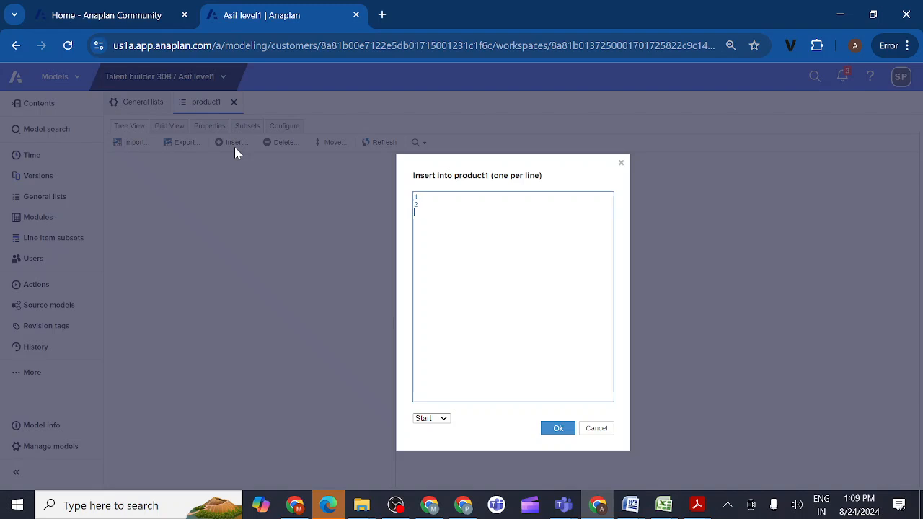
type("3")
key("Return")
type("4")
key("Return")
type("5")
left_click(558, 431)
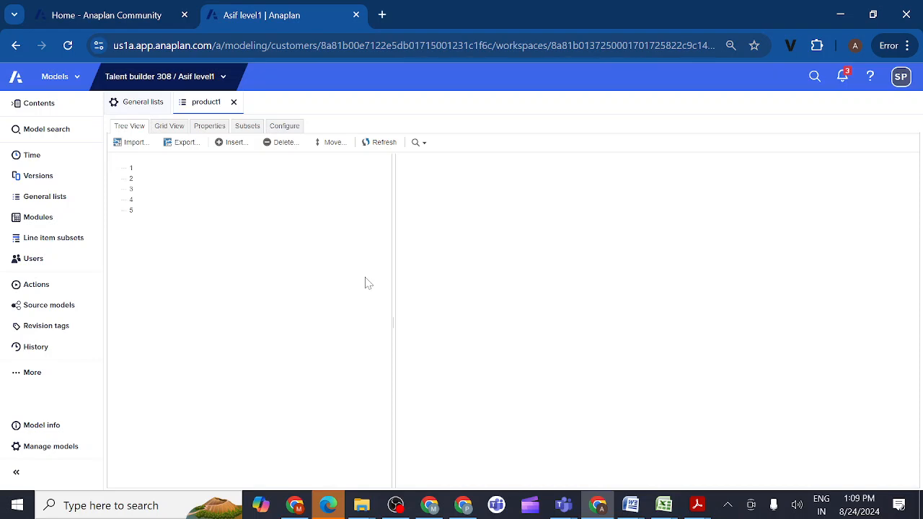
left_click(244, 201)
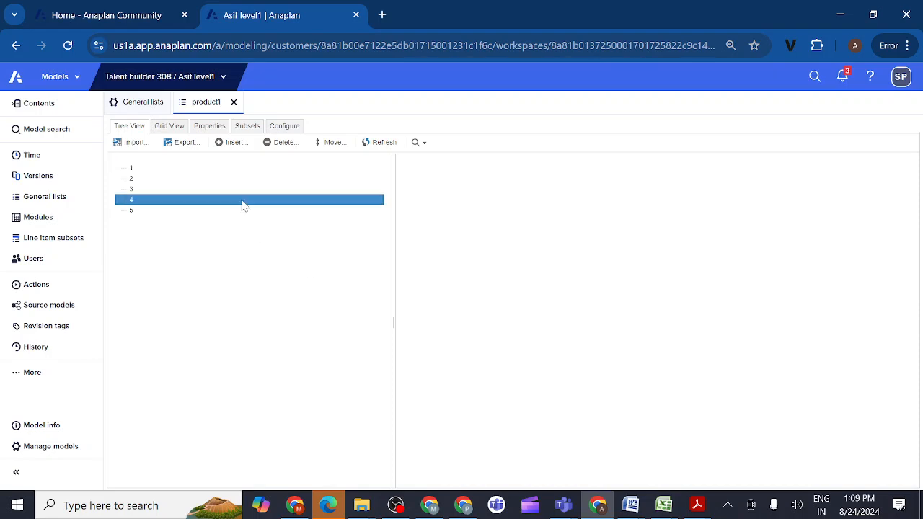
- Open the product2 list from the general lists and insert seven items into it, numbered 1 through 7
left_click(53, 203)
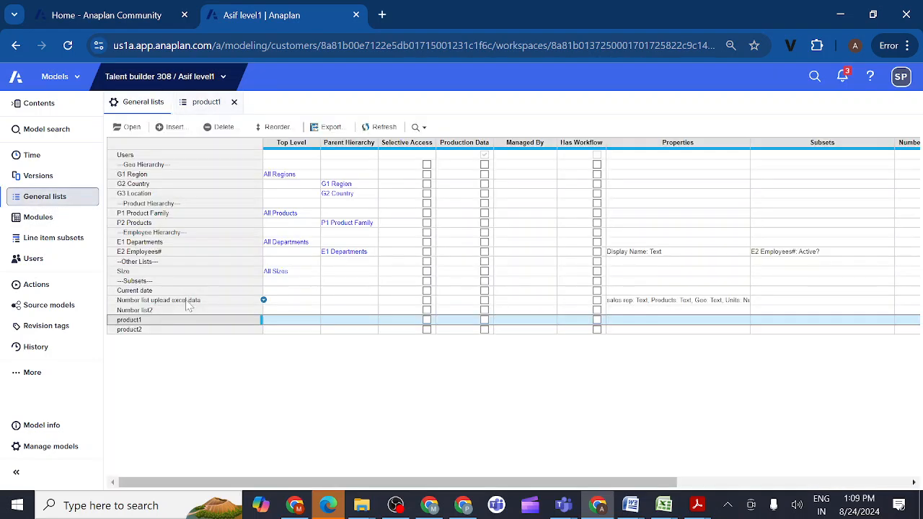
left_click(130, 329)
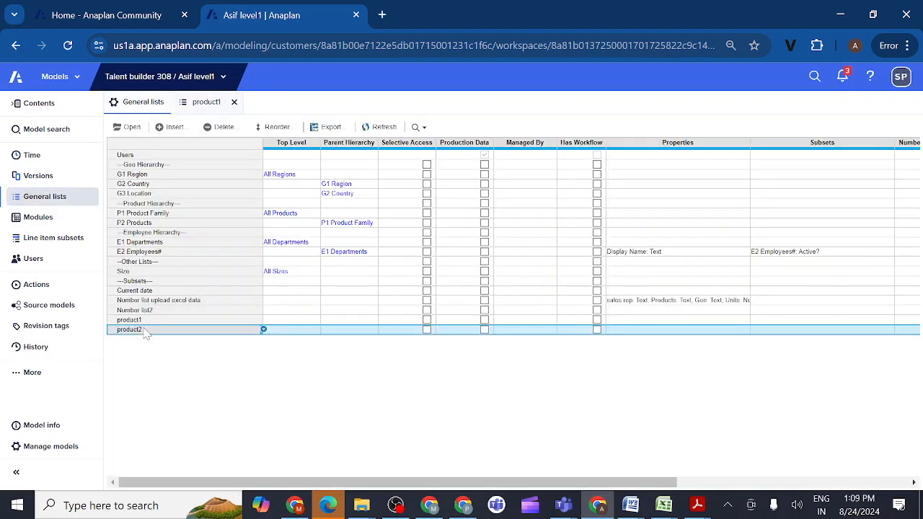
left_click(132, 129)
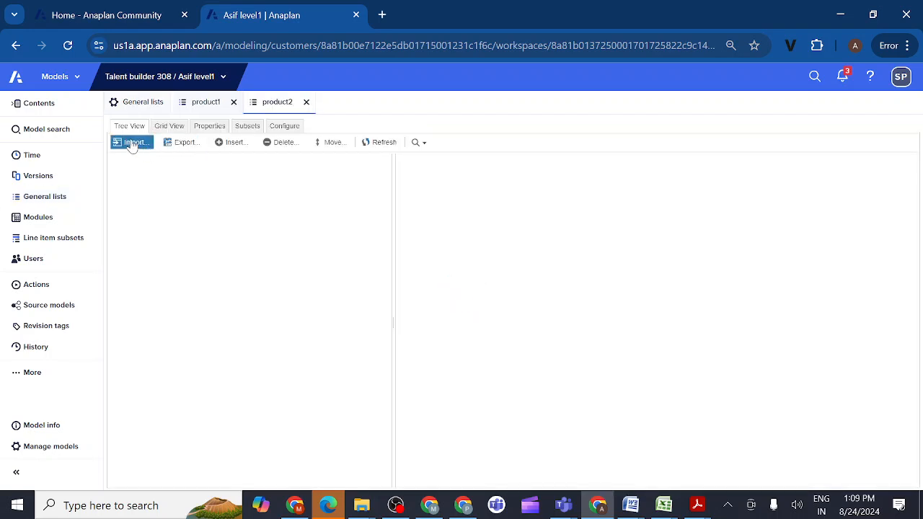
left_click(234, 144)
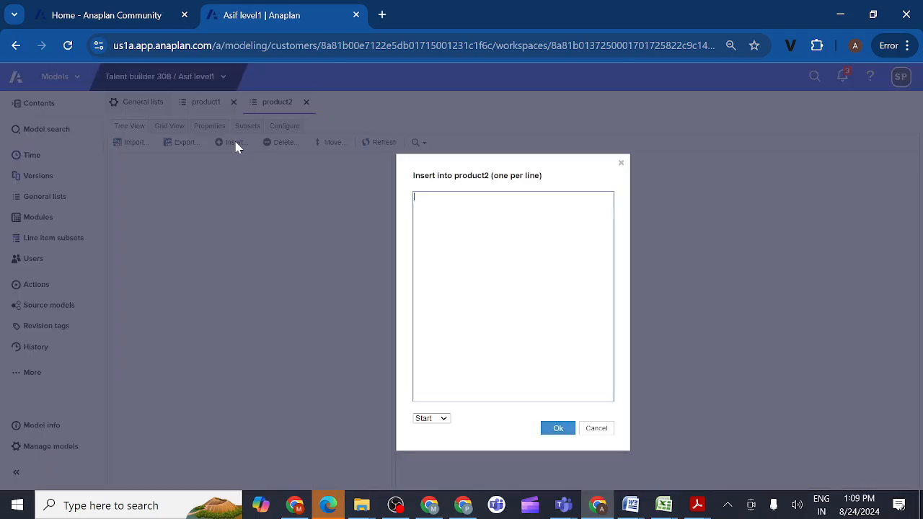
type("1")
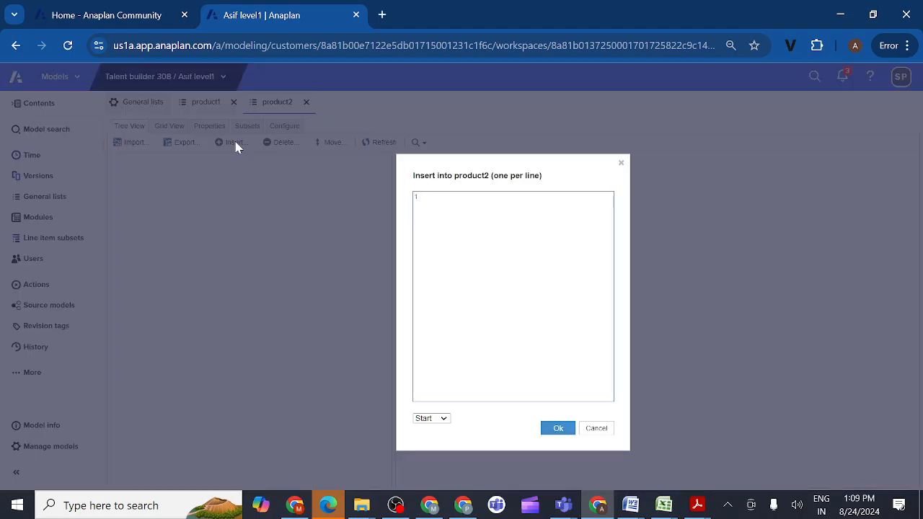
key("Return")
type("2")
key("Return")
type("3")
key("Return")
type("4 ")
type("5")
key("Return")
type("6")
key("Return")
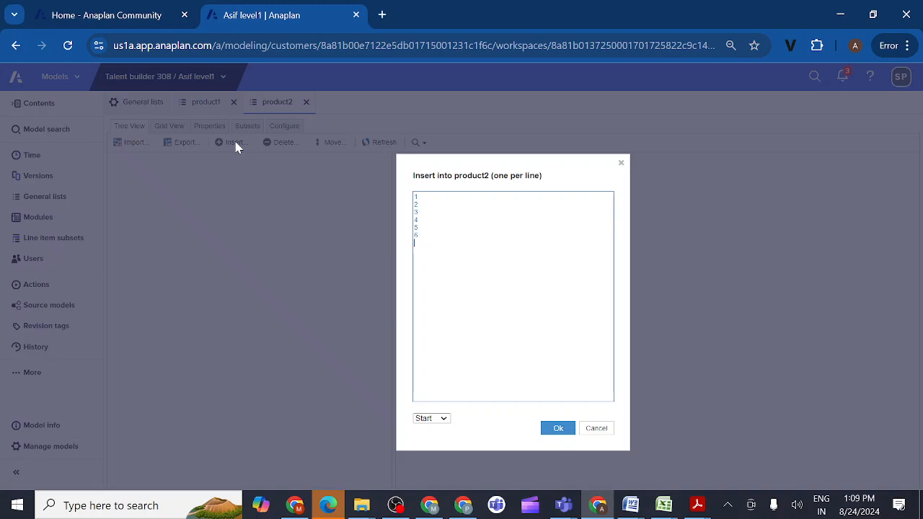
type("7")
key("Return")
left_click(558, 429)
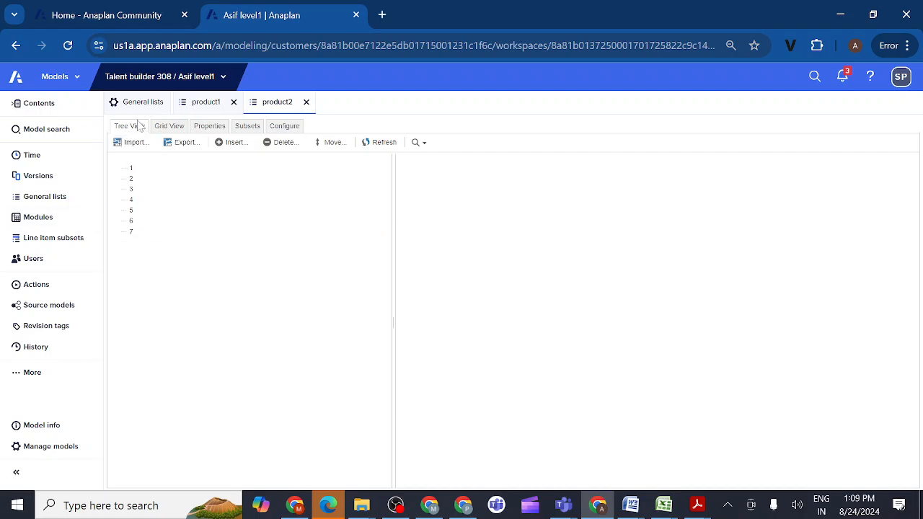
- Set the product1 list as a production data list in the general lists and confirm the change
left_click(64, 198)
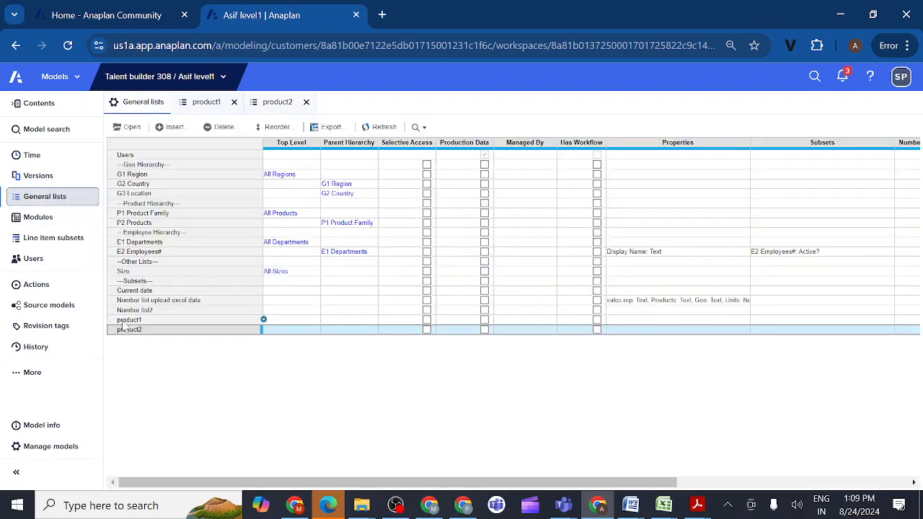
left_click(160, 322)
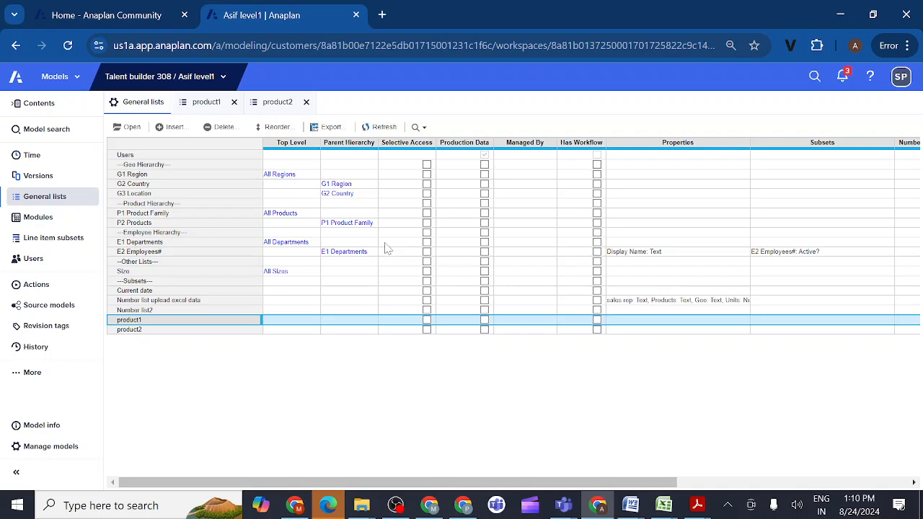
left_click(485, 321)
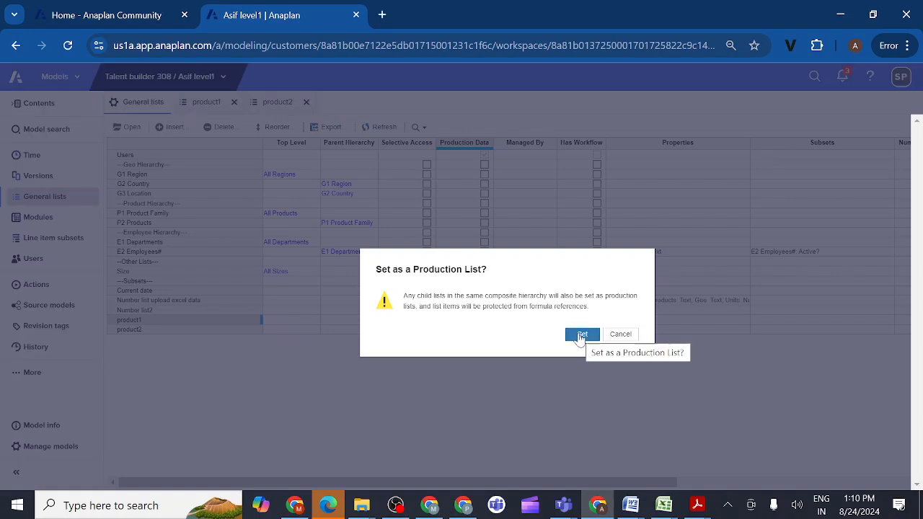
left_click(581, 336)
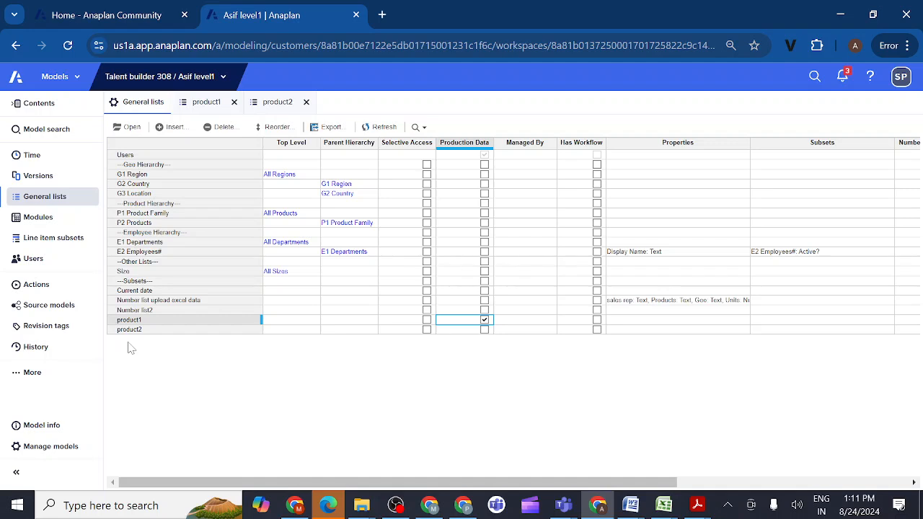
- Add a revision tag titled "Added 2 lists" to the level1 model
left_click(48, 328)
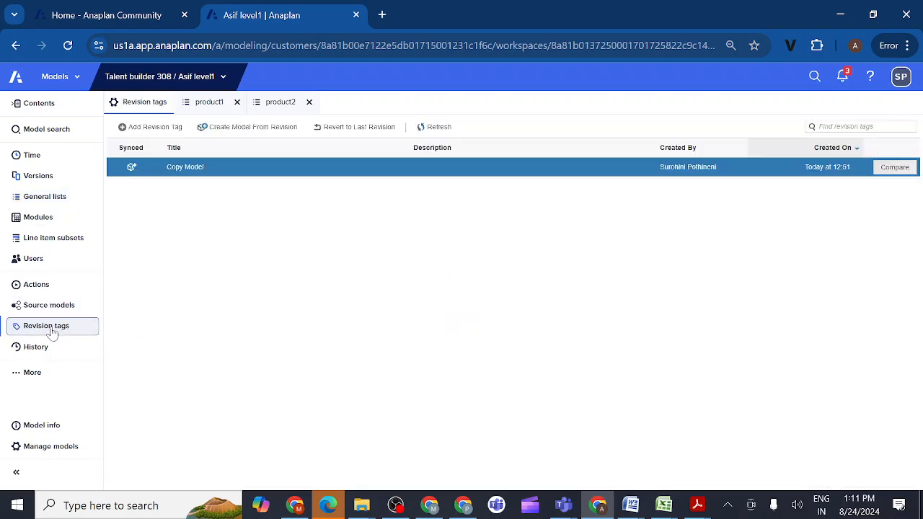
left_click(123, 130)
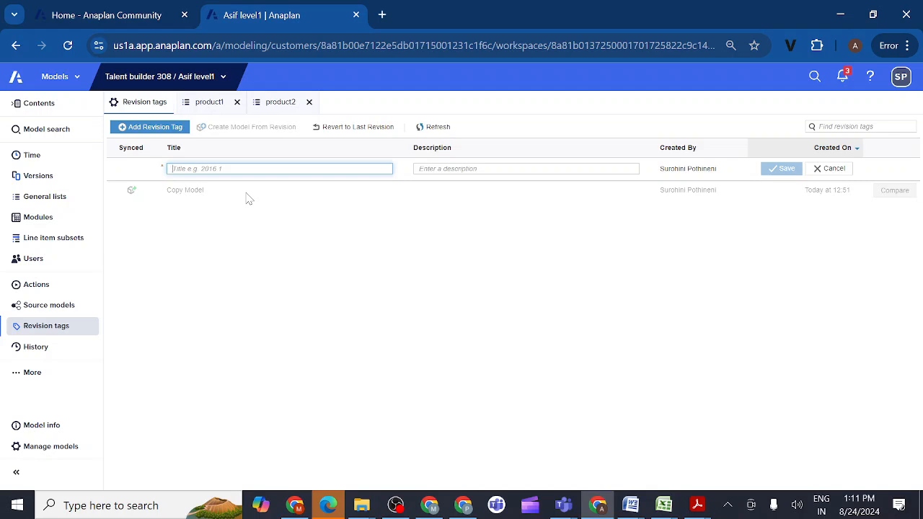
type("Adde")
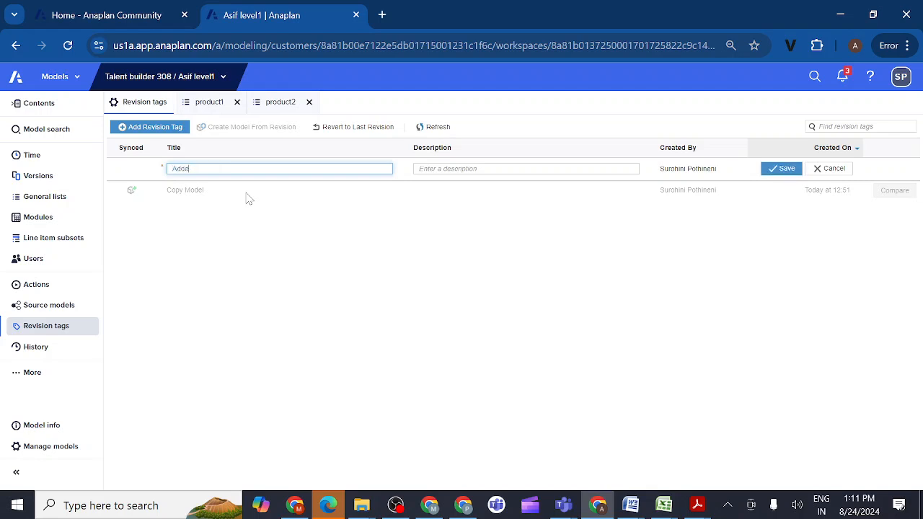
type("d 2")
type(" lis")
type("2")
type(" lis")
type("ts")
- Copy the title "Added 2 lists" into the new revision tag's description and save the tag
left_click_drag(245, 193, 170, 170)
key("ctrl+c")
left_click(213, 169)
left_click(449, 168)
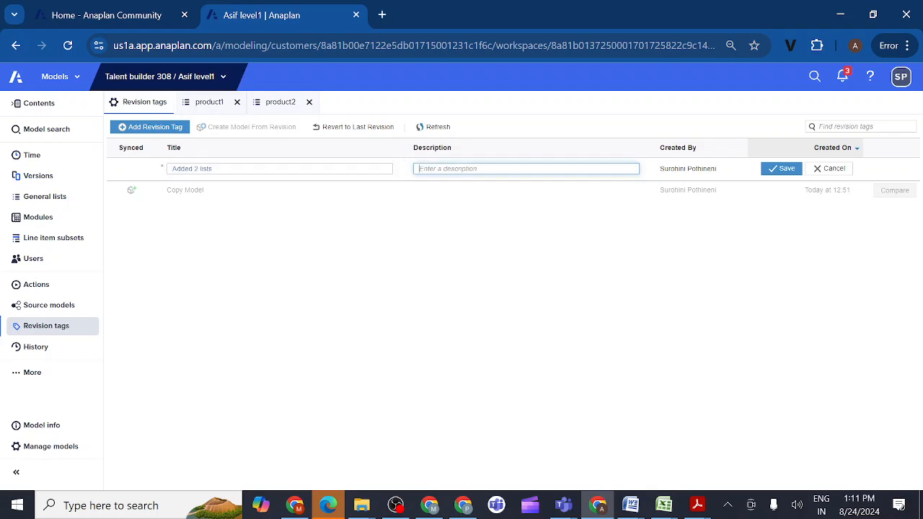
key("ctrl+v")
left_click(780, 174)
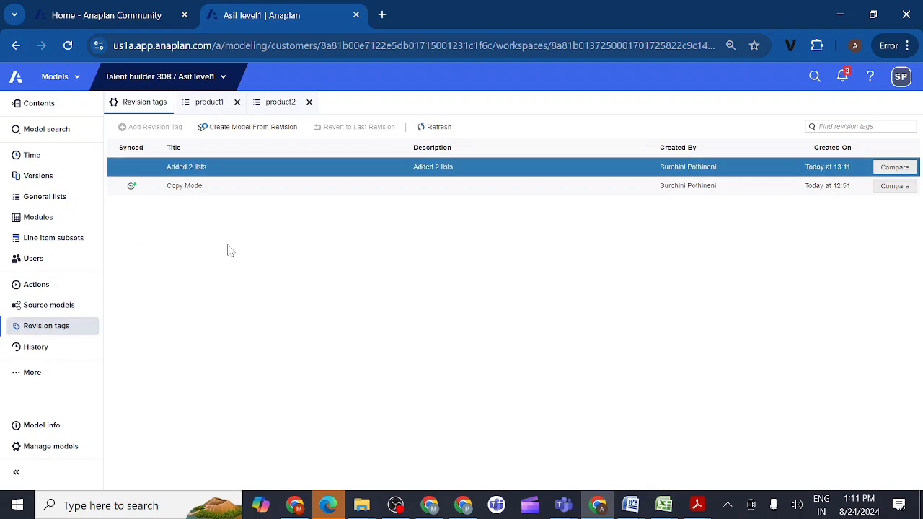
- Compare the Prod model with the level1 source model using the "Added 2 lists" revision tag
left_click(41, 452)
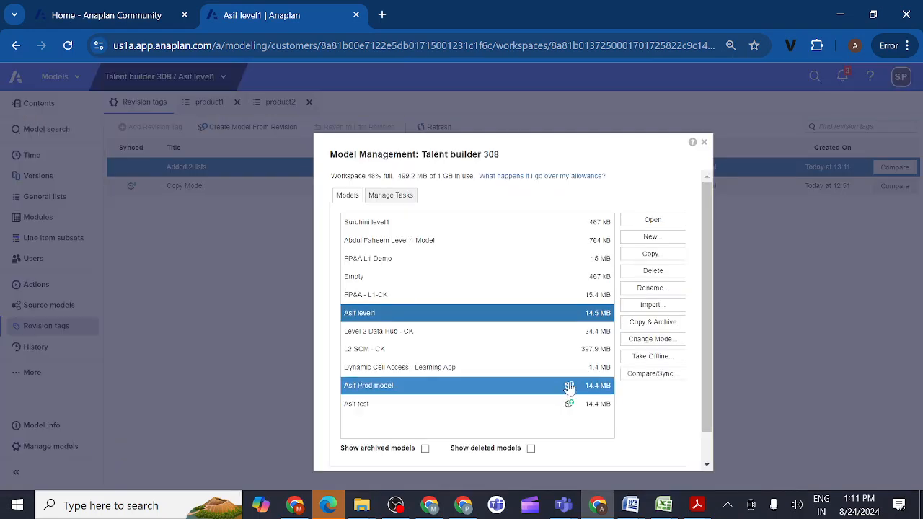
left_click(496, 387)
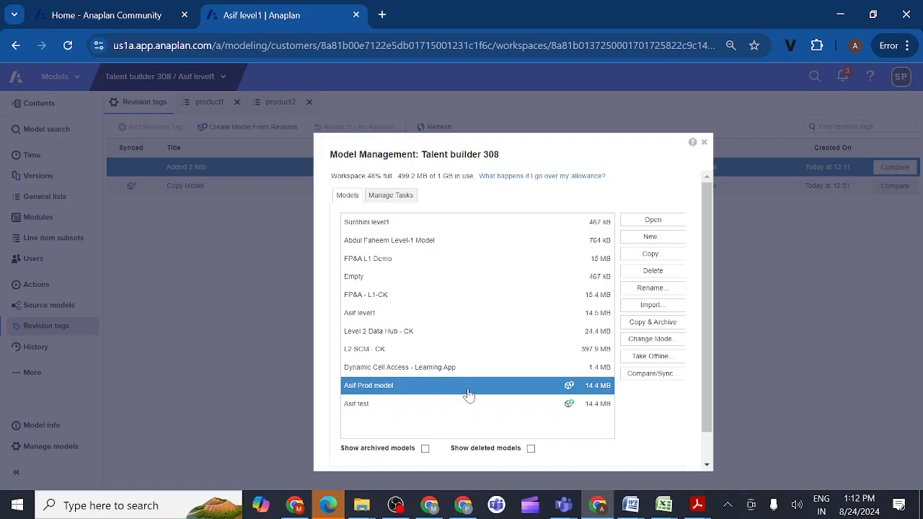
left_click(648, 373)
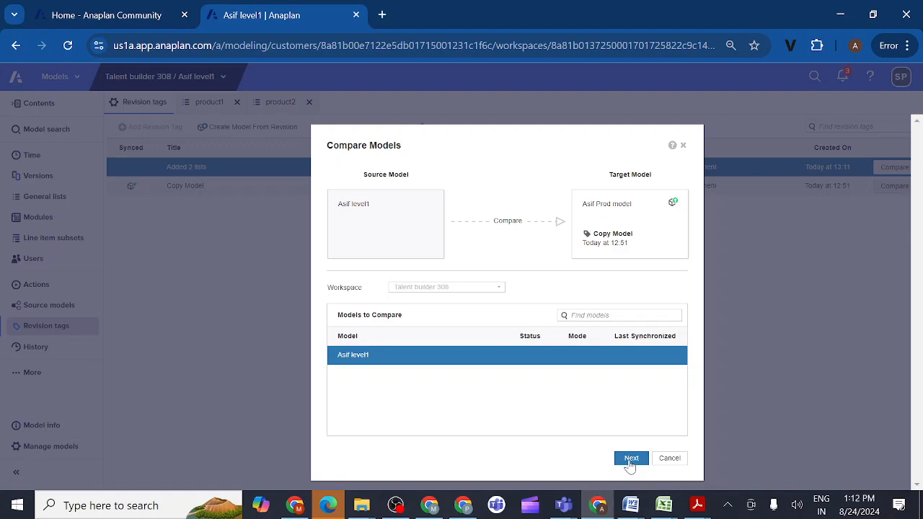
left_click(631, 459)
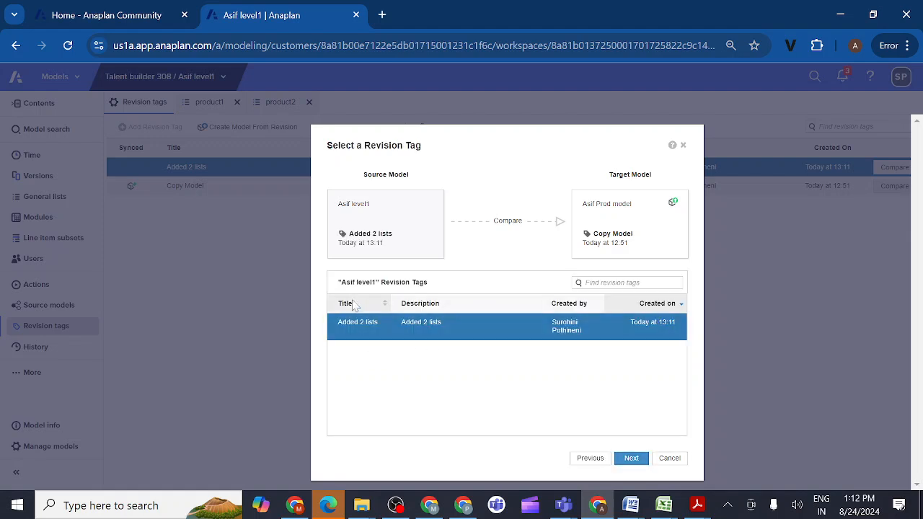
left_click(632, 461)
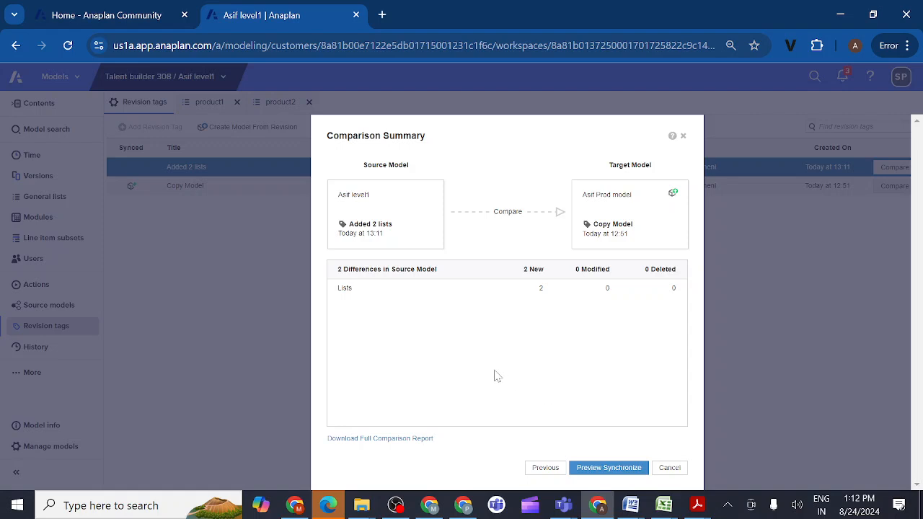
- Synchronize the level1 model's changes to the Prod model without taking the target offline, and close the summary
left_click(609, 468)
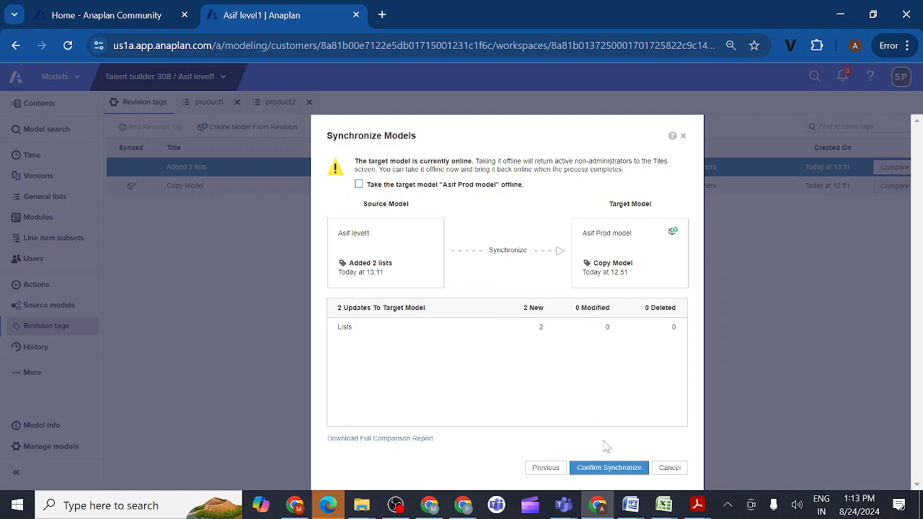
left_click(596, 470)
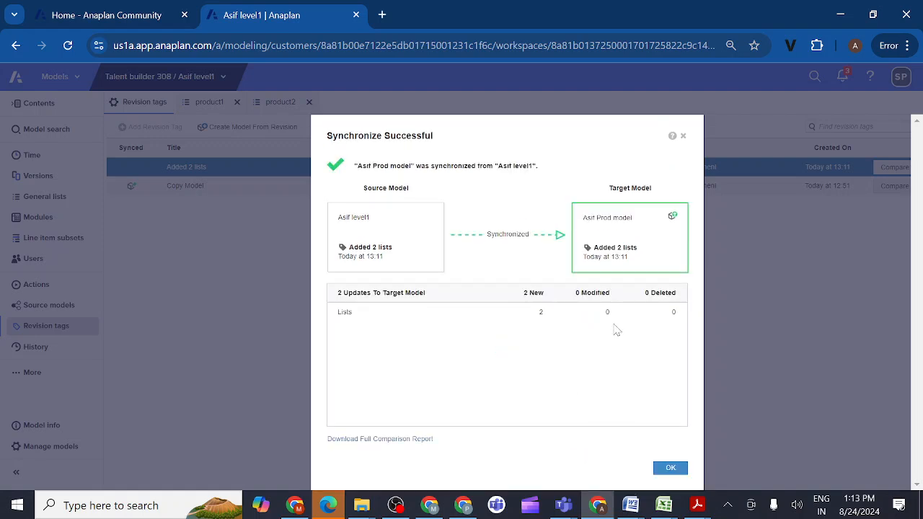
left_click(669, 468)
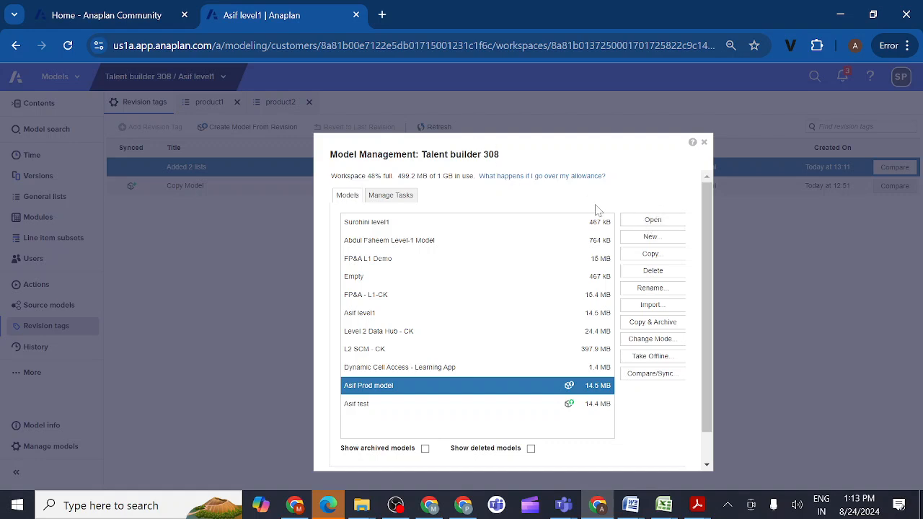
- Open the Prod model and check the items of the product1 list from its general lists
left_click(654, 223)
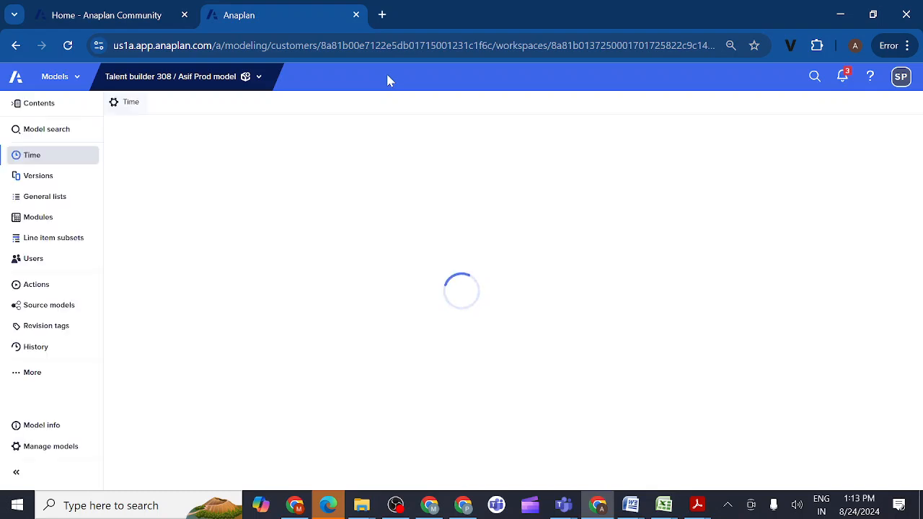
left_click(64, 200)
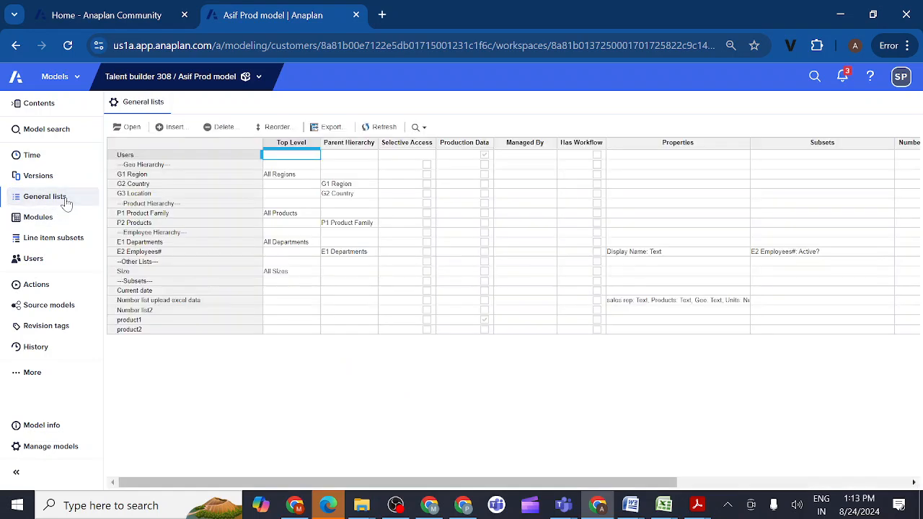
left_click(151, 323)
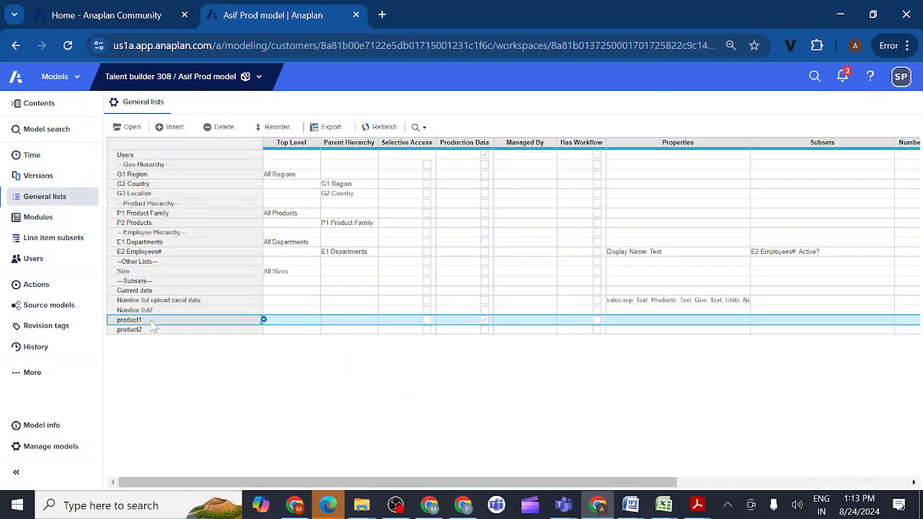
left_click(142, 333)
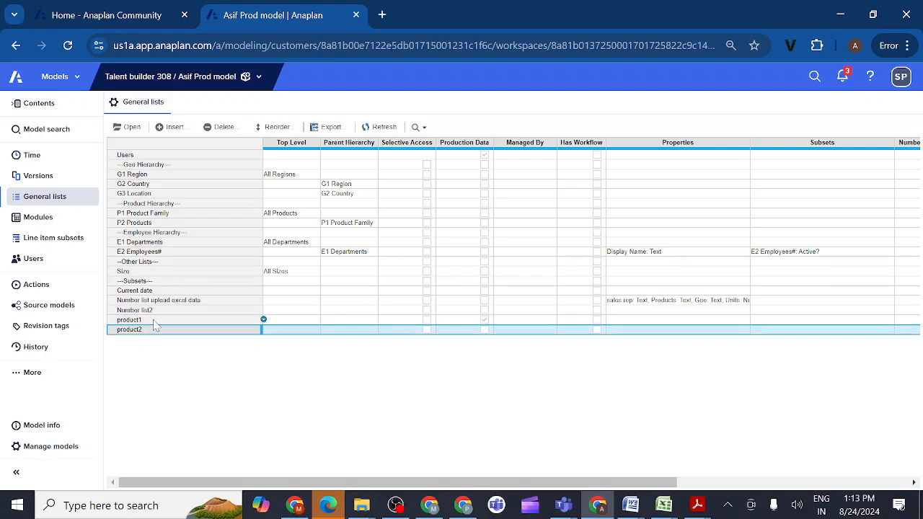
left_click(143, 321)
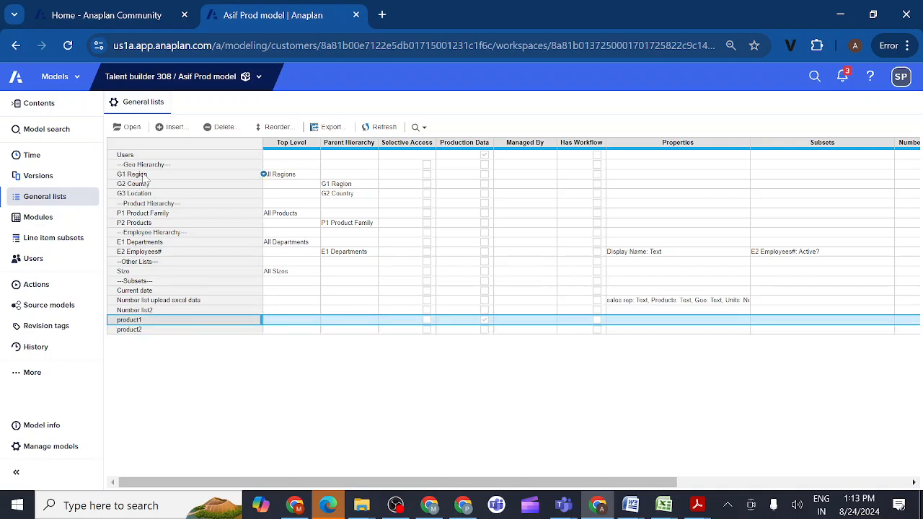
left_click(132, 129)
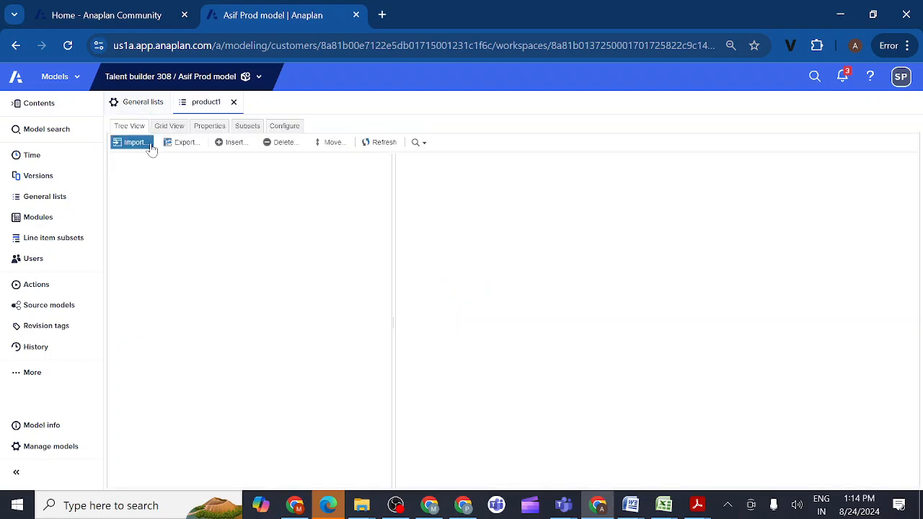
- Open the product2 list in the Prod model and compare its items with those of product1
left_click(52, 201)
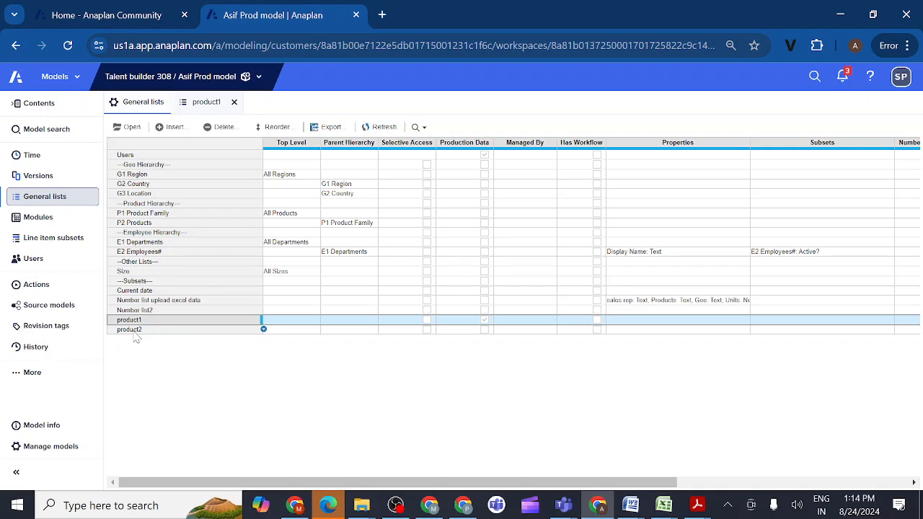
left_click(134, 331)
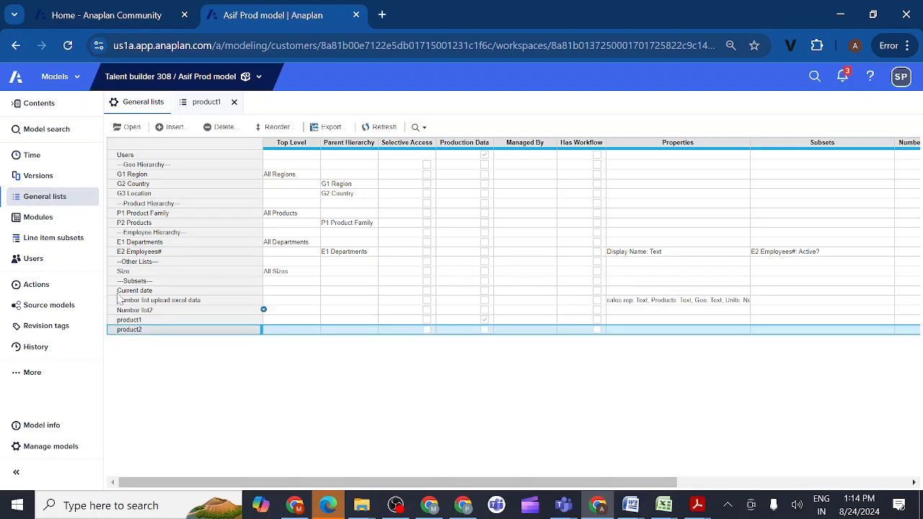
left_click(132, 128)
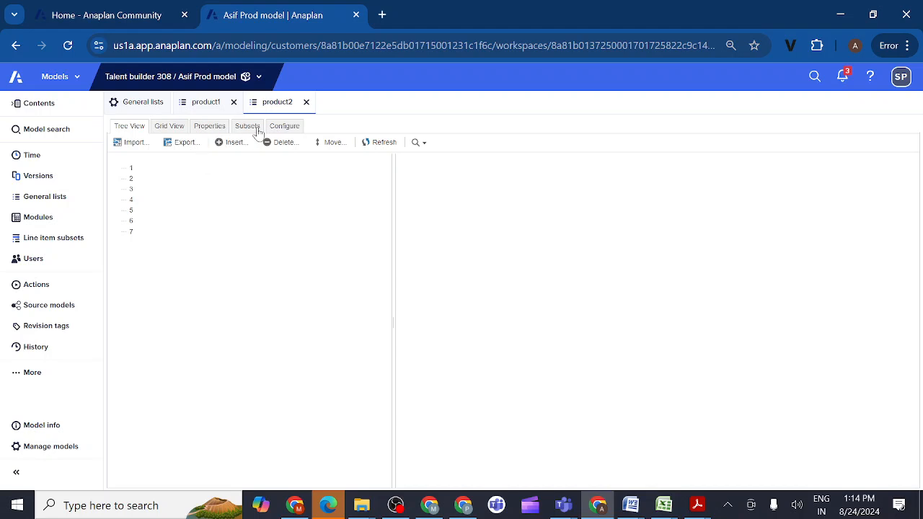
left_click(222, 103)
left_click(277, 102)
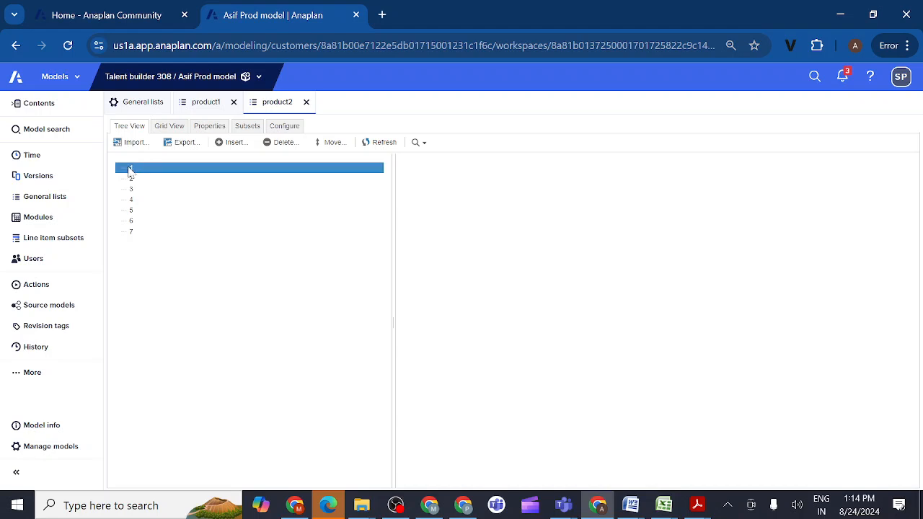
left_click(204, 106)
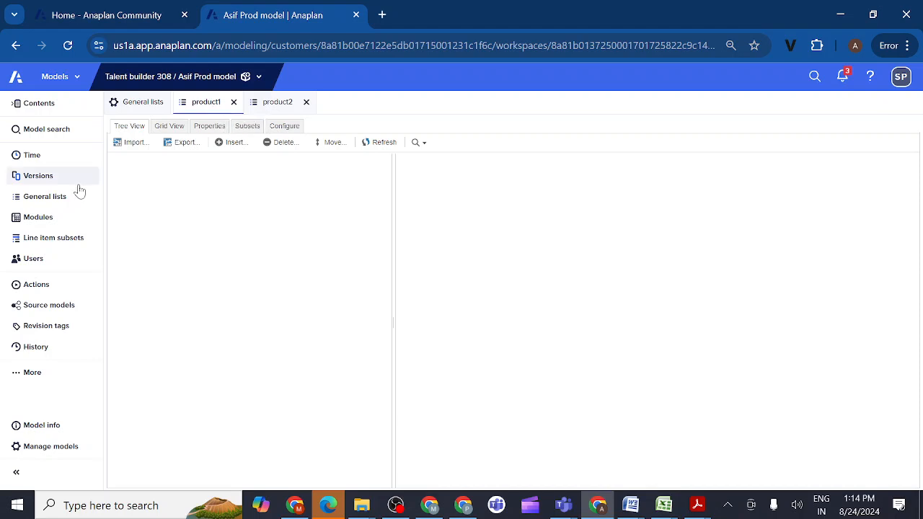
left_click(56, 198)
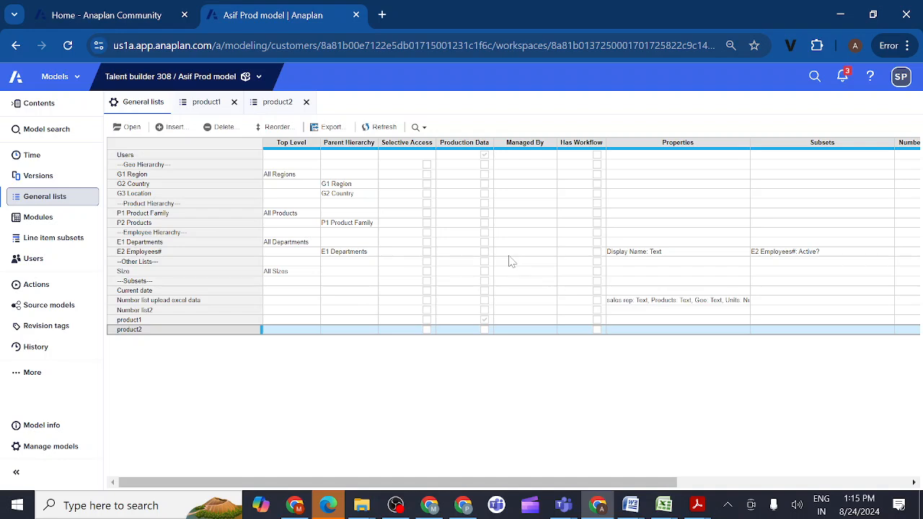
left_click(139, 225)
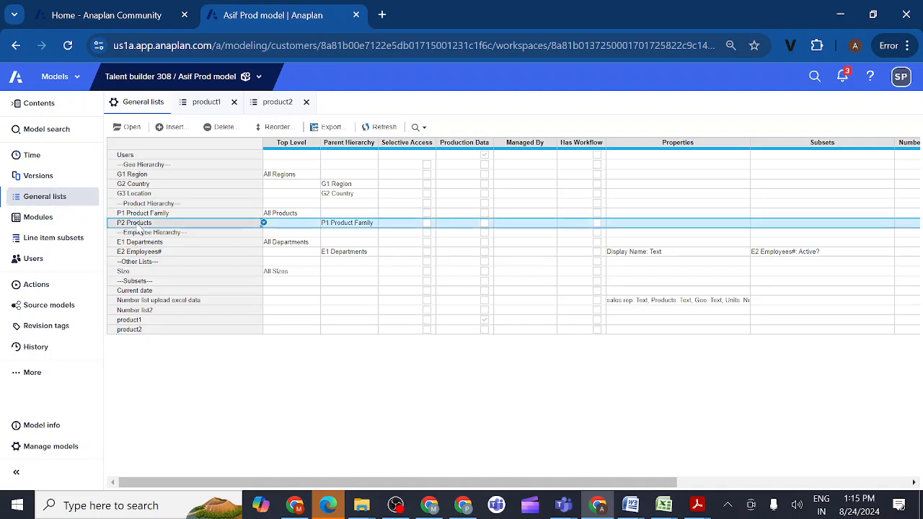
left_click(142, 252)
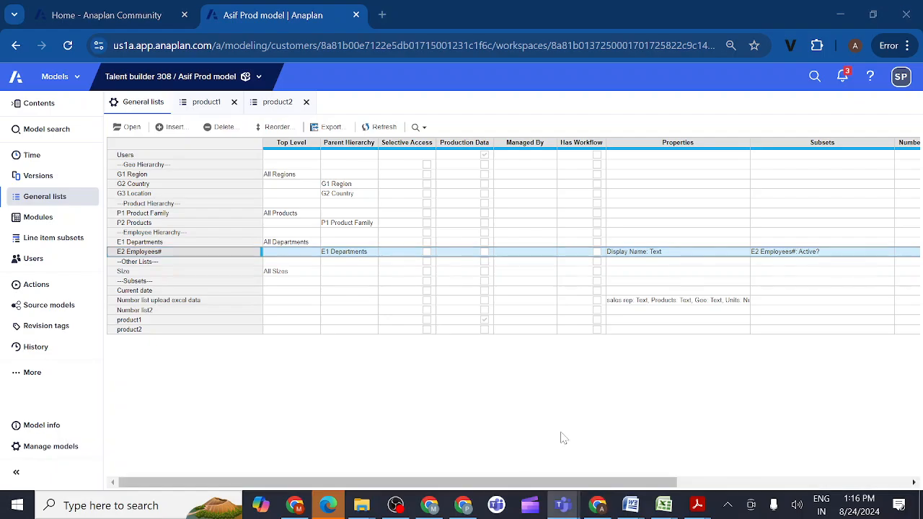
left_click(563, 437)
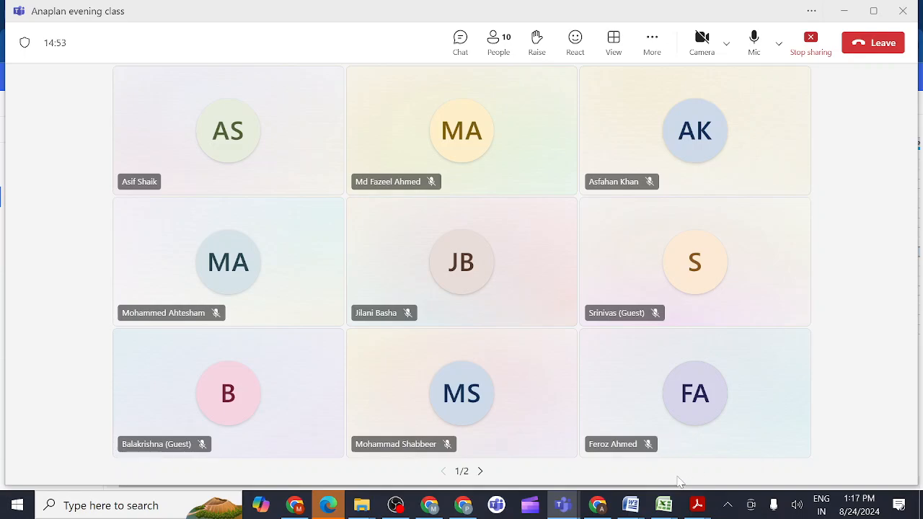
left_click(608, 507)
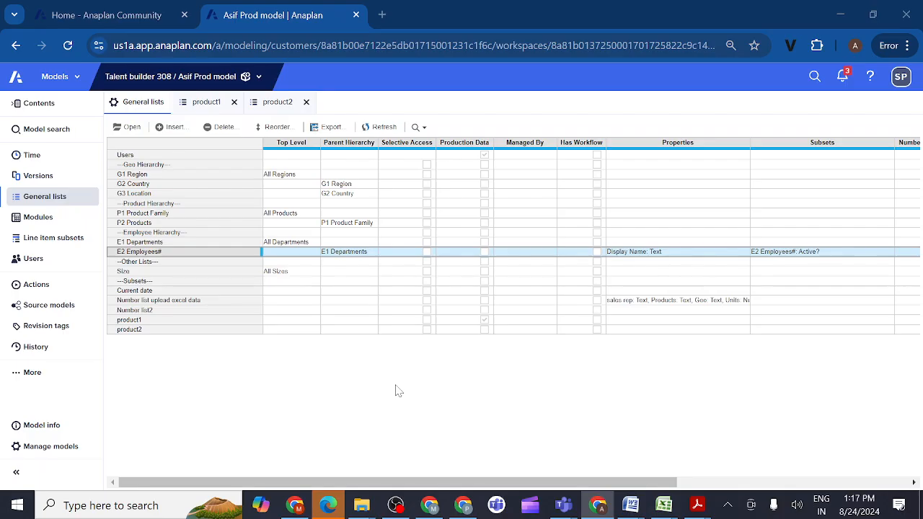
- Review the product2 list's items again and return to the general lists
left_click(137, 331)
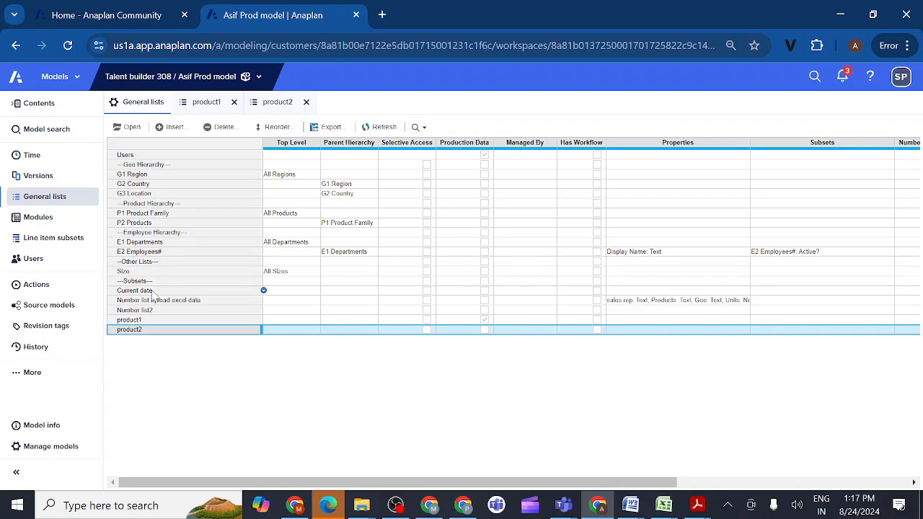
left_click(132, 129)
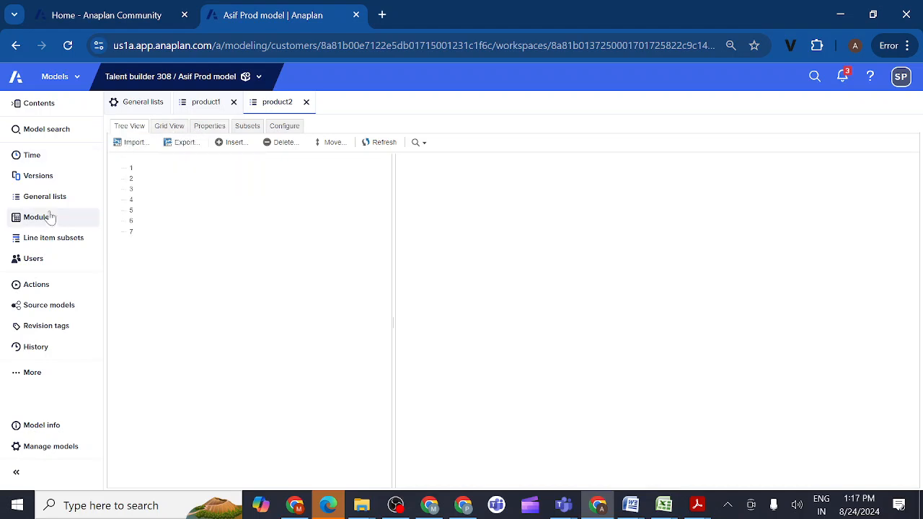
left_click(141, 104)
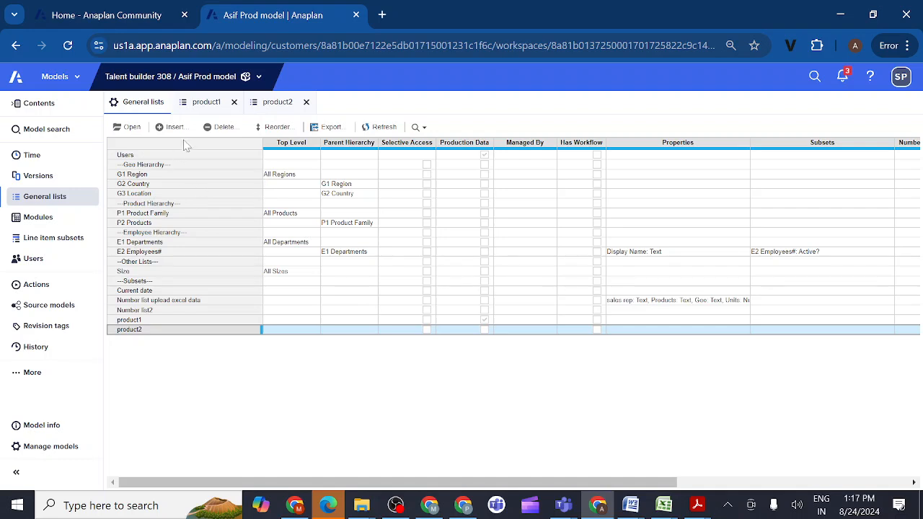
- Try to insert a general list named product3 after product2 in the Prod model
left_click(174, 127)
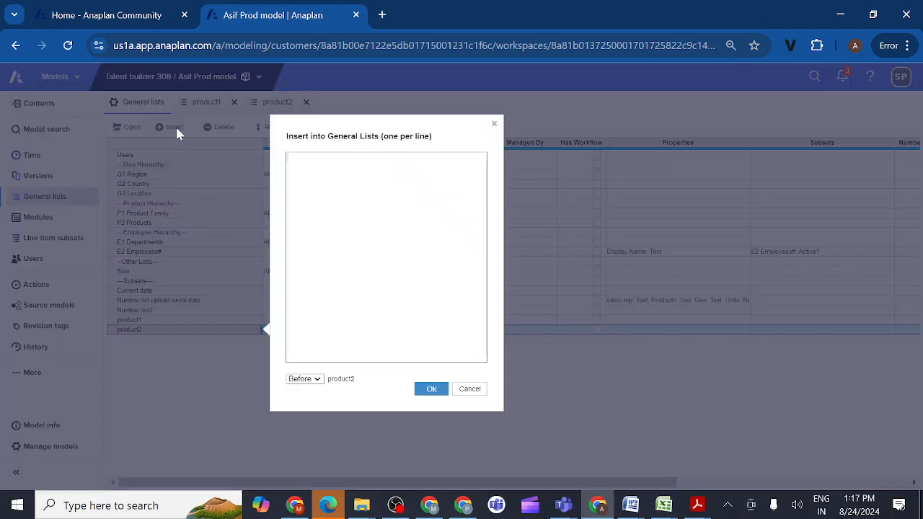
type("product3")
left_click(313, 379)
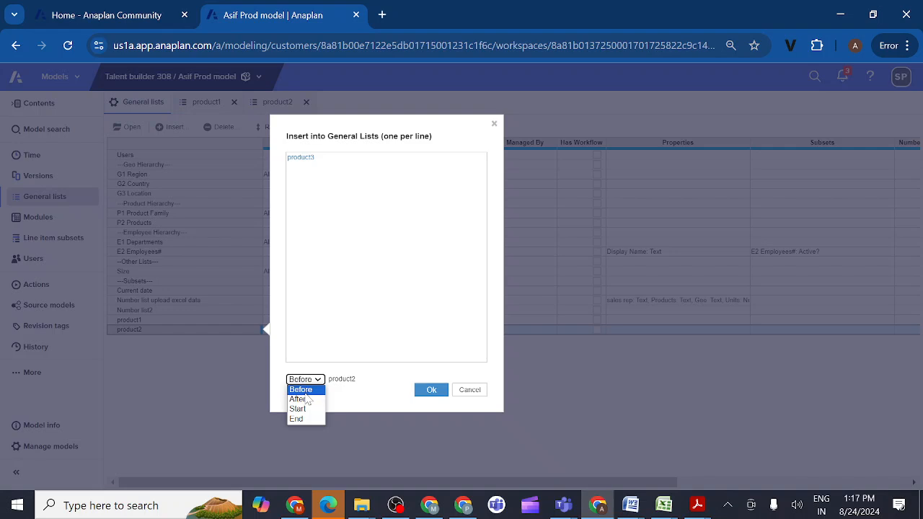
left_click(301, 400)
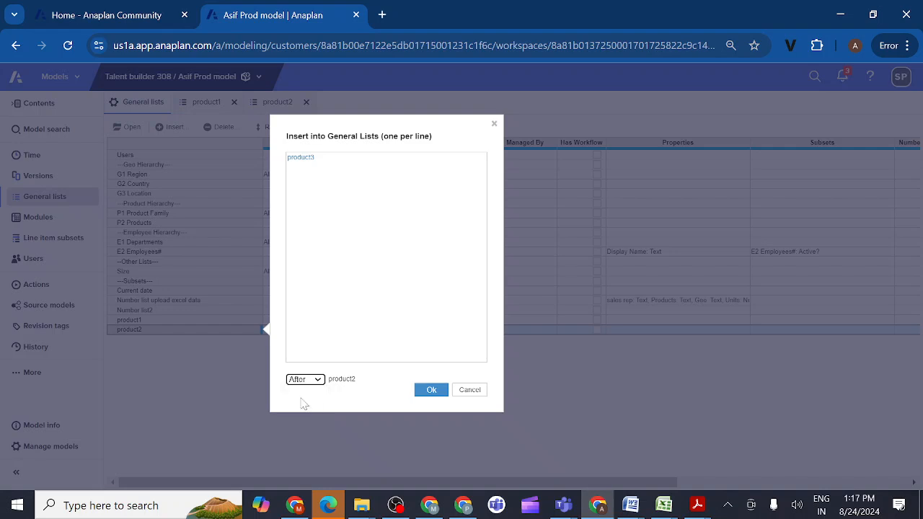
left_click(432, 390)
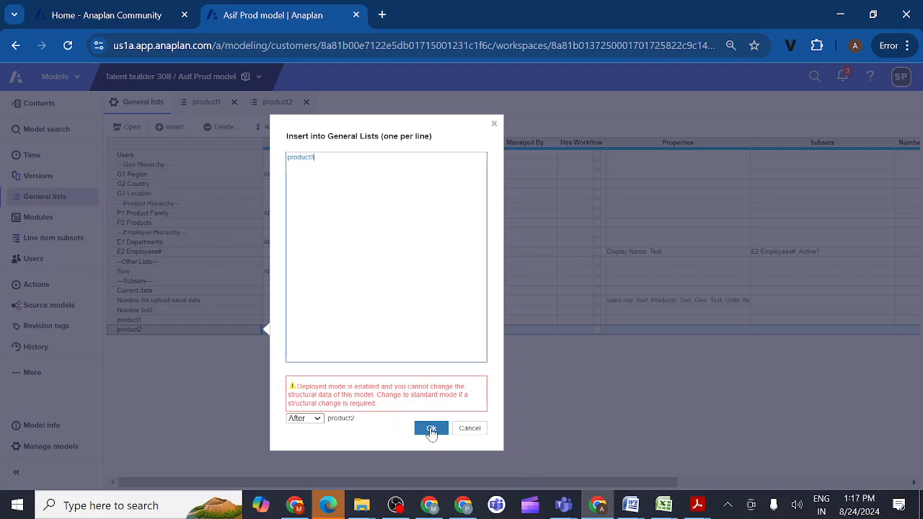
- Abandon the product3 list insertion and try to insert an item 1 at the start of the product2 list in the Prod model
left_click(469, 428)
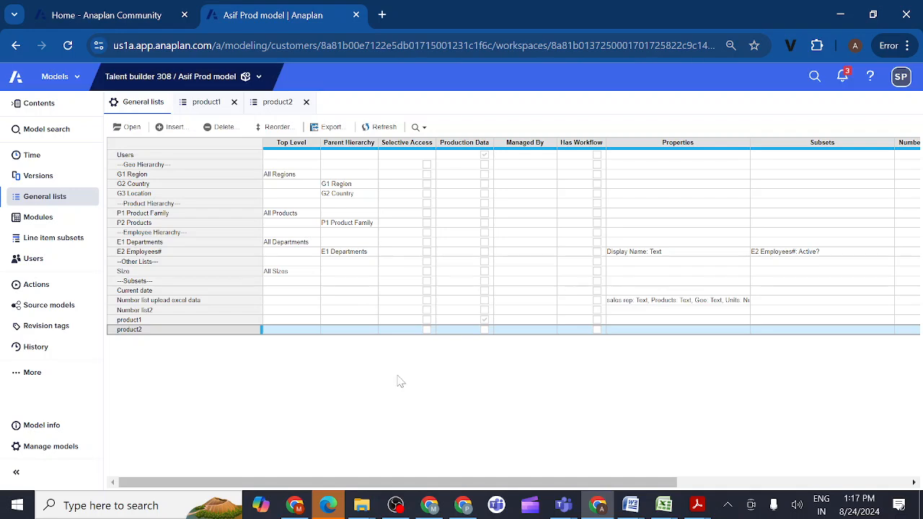
left_click(161, 321)
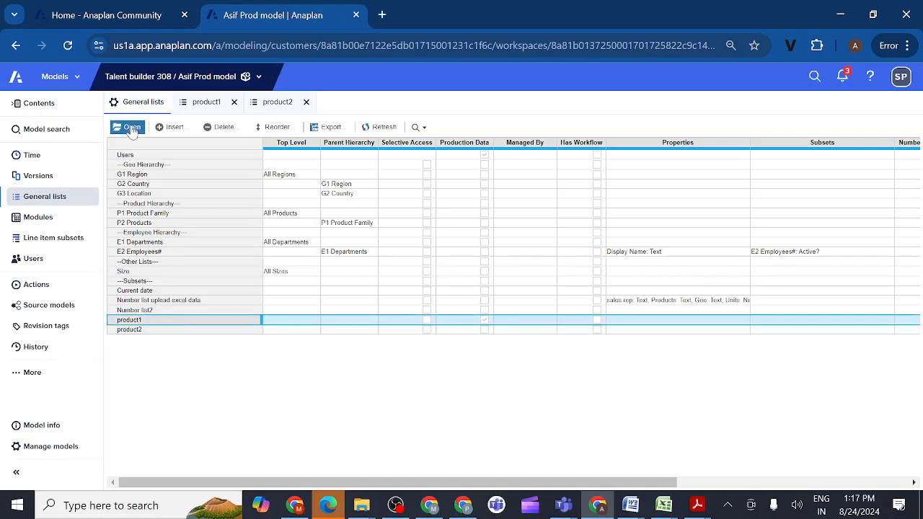
left_click(138, 331)
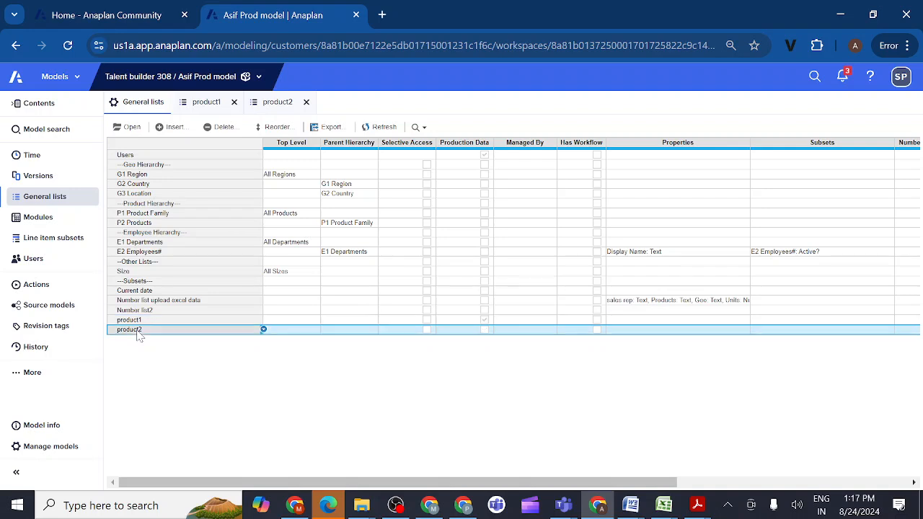
left_click(130, 128)
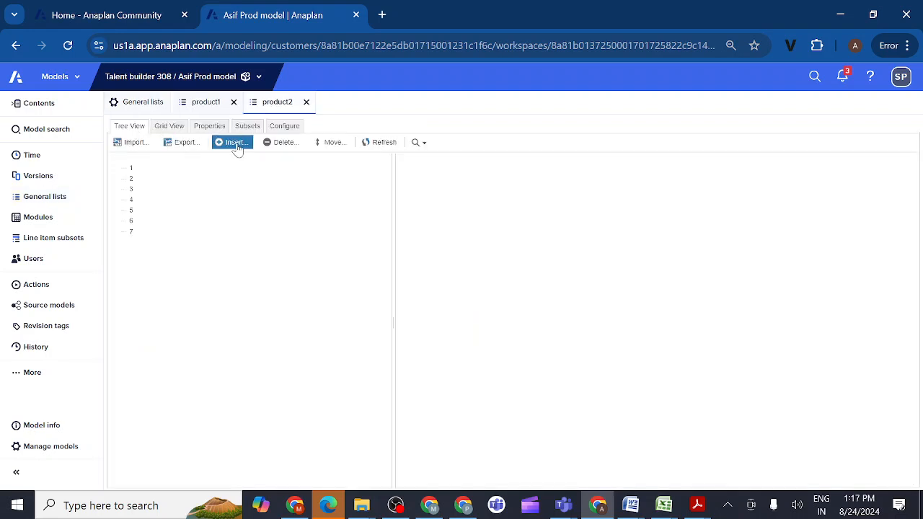
left_click(237, 147)
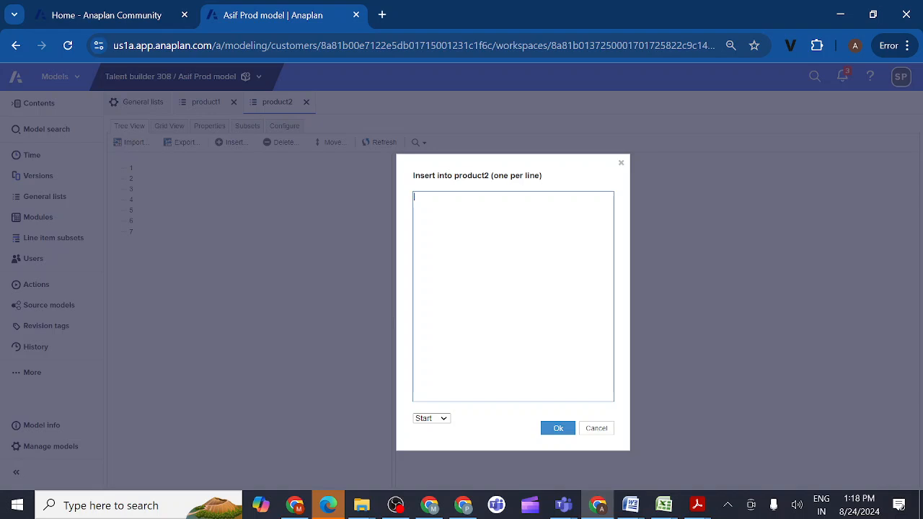
type("1")
left_click(558, 429)
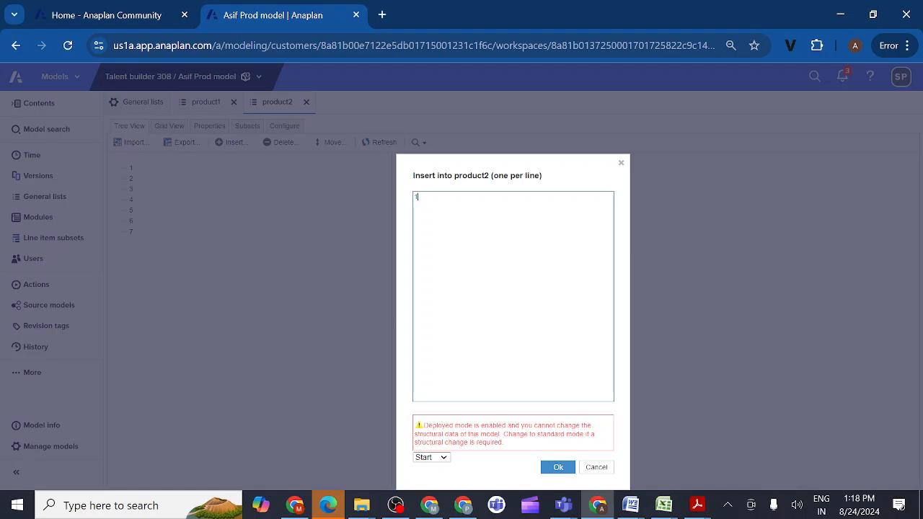
left_click(597, 469)
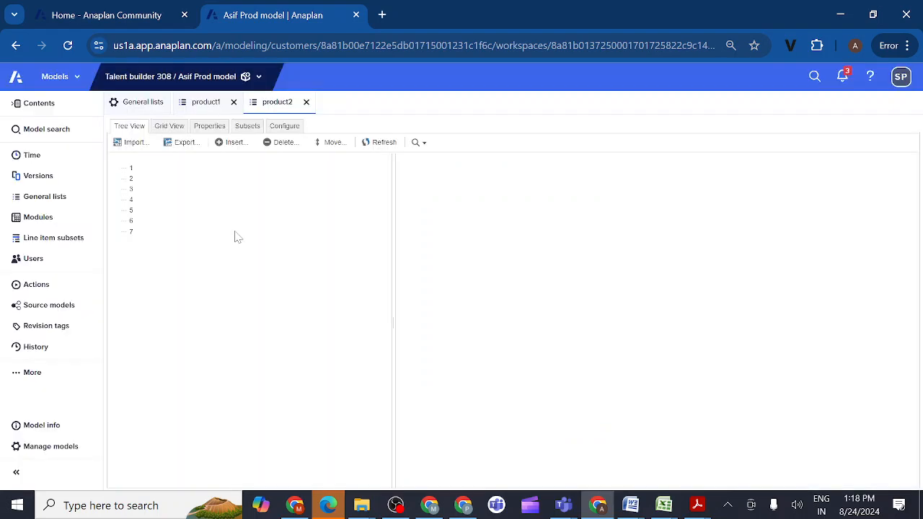
- Insert items 1 and 2 into the product1 list of the Prod model
left_click(203, 108)
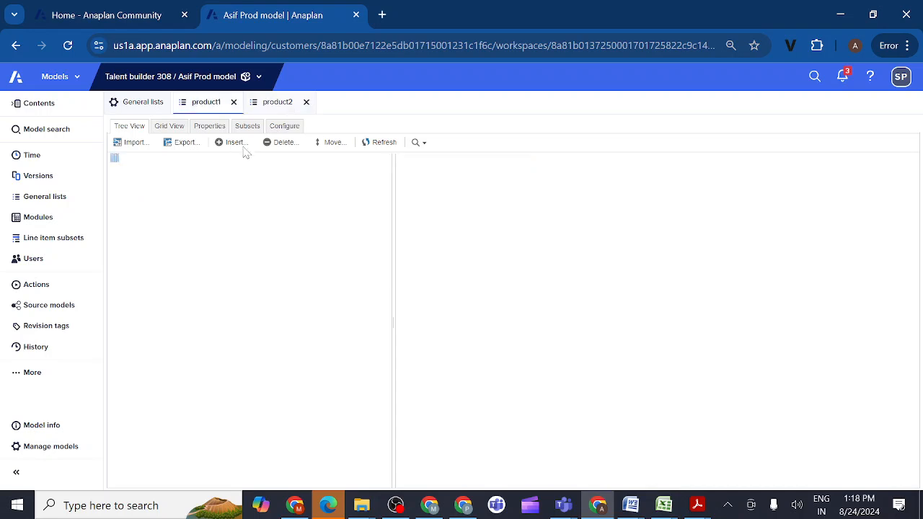
left_click(235, 142)
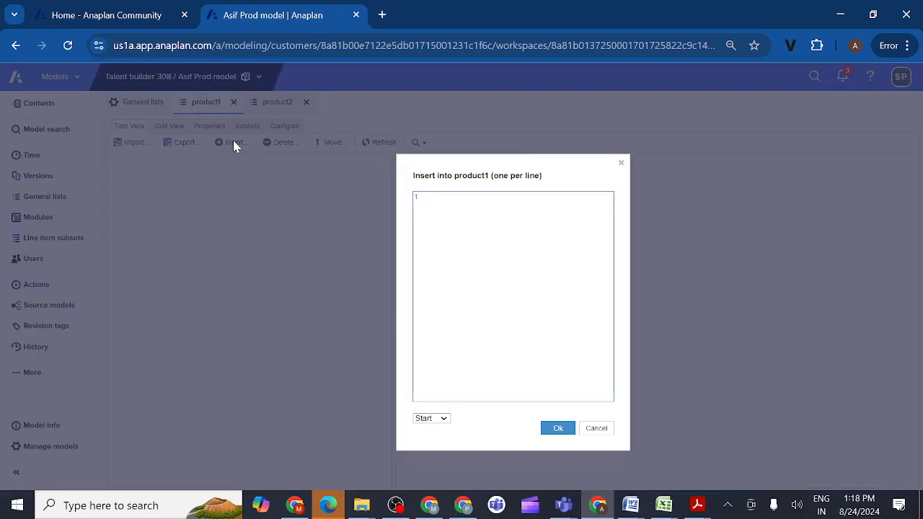
type("1")
key("Return")
type("2")
left_click(559, 431)
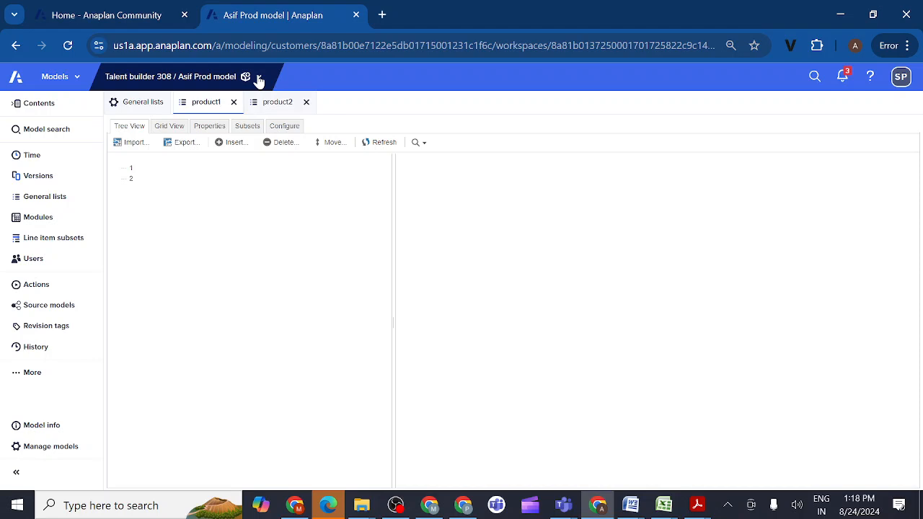
- Switch to the level1 model in the Talent builder 308 workspace and open its general lists
left_click(258, 78)
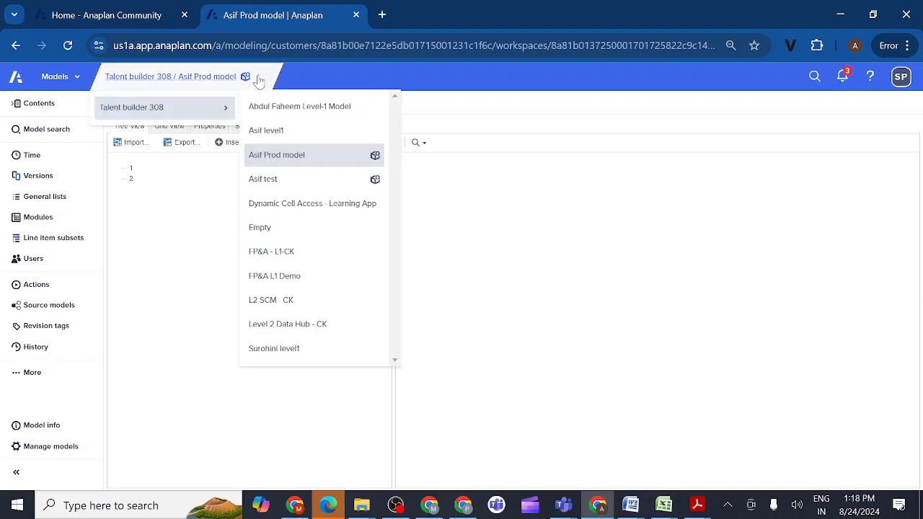
left_click(275, 134)
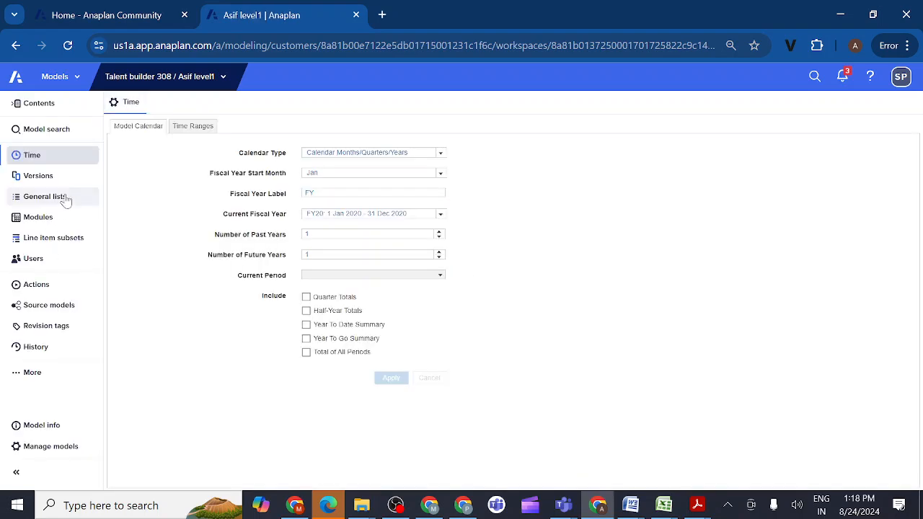
left_click(65, 198)
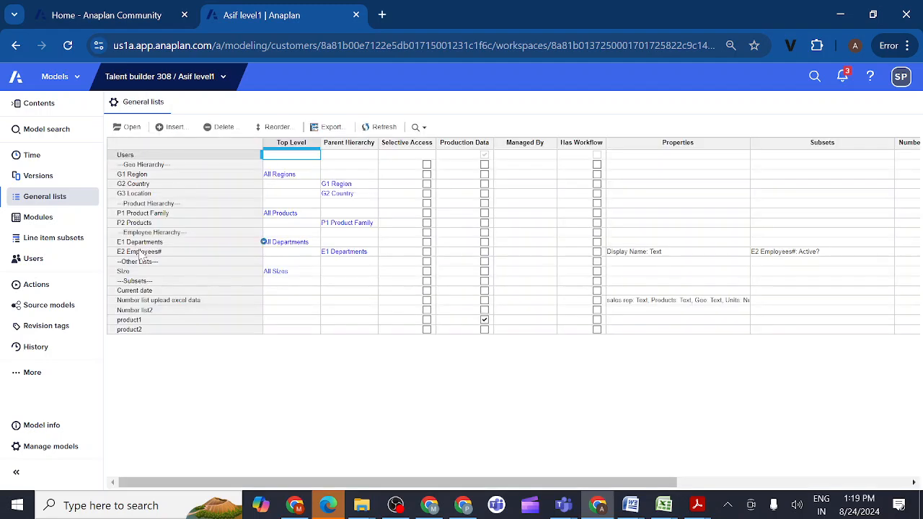
left_click(141, 332)
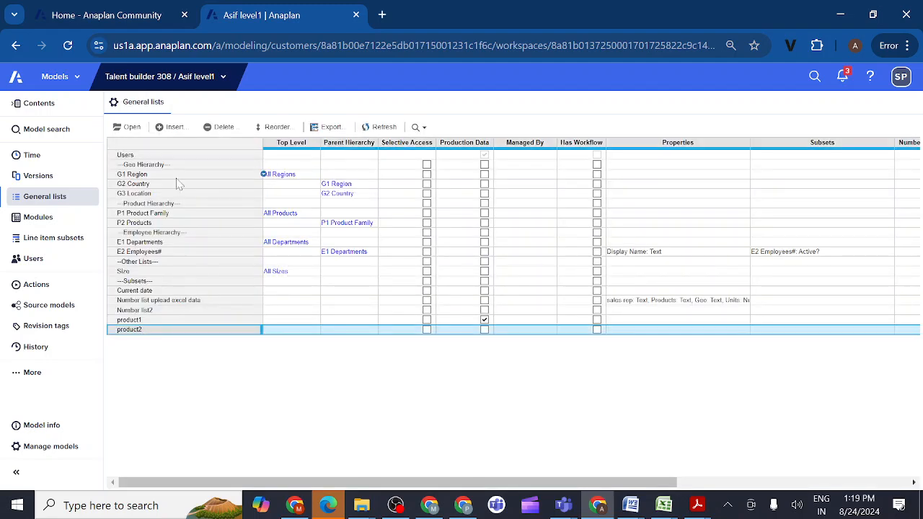
left_click(175, 128)
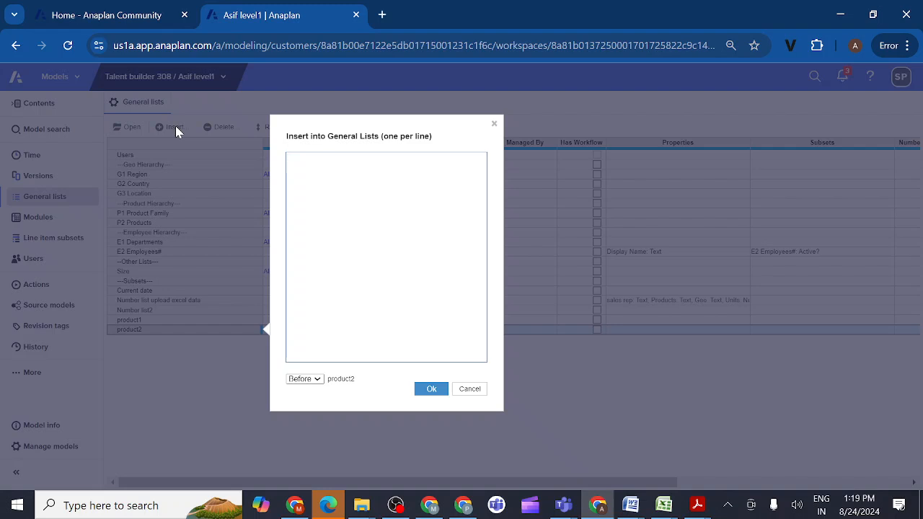
type("product")
left_click(471, 390)
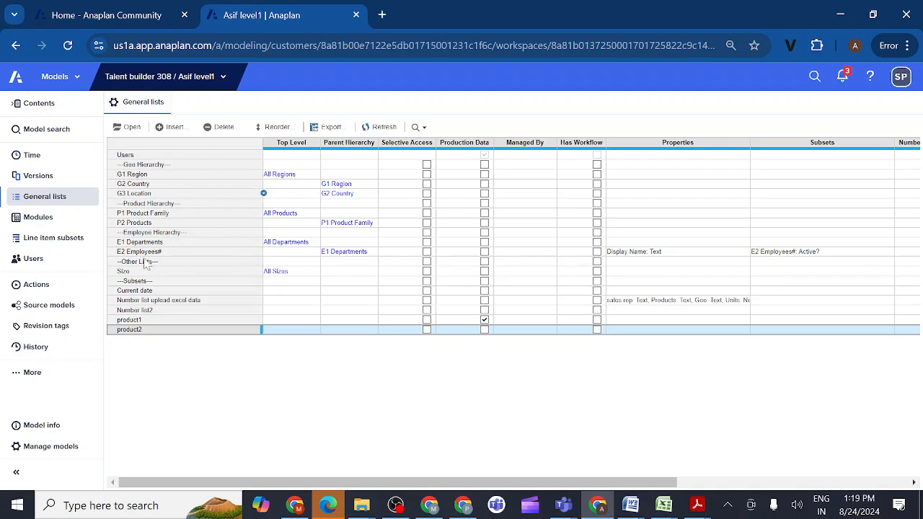
- Try to compare and synchronize the Prod model from model management, and check the level1 model's existing revision tags
left_click(46, 448)
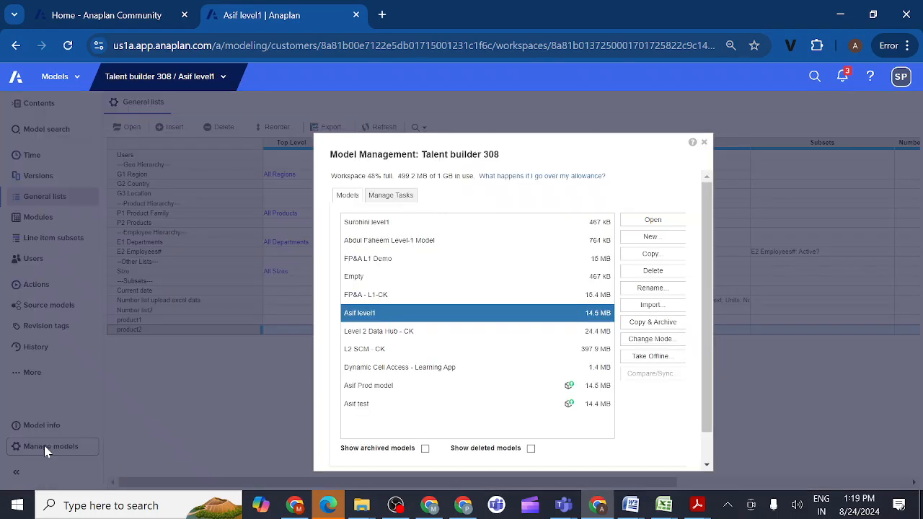
left_click(396, 388)
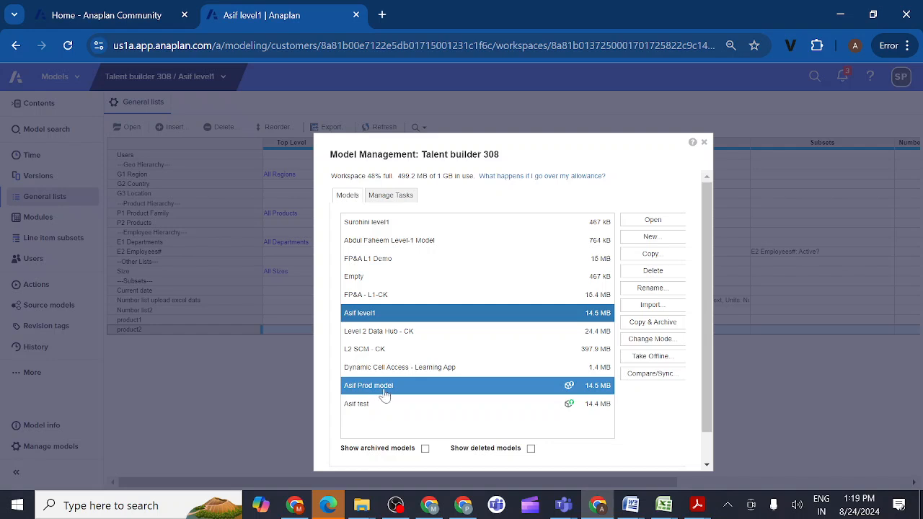
left_click(376, 390)
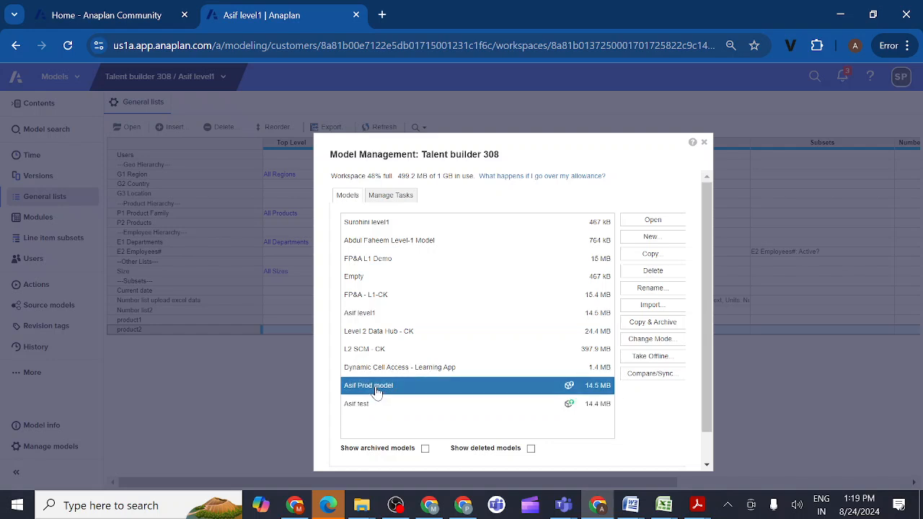
left_click(651, 375)
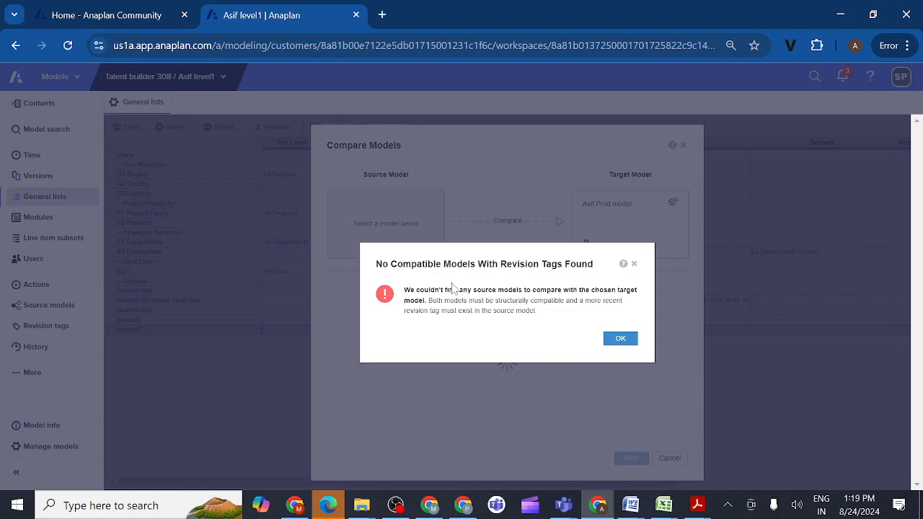
left_click(620, 344)
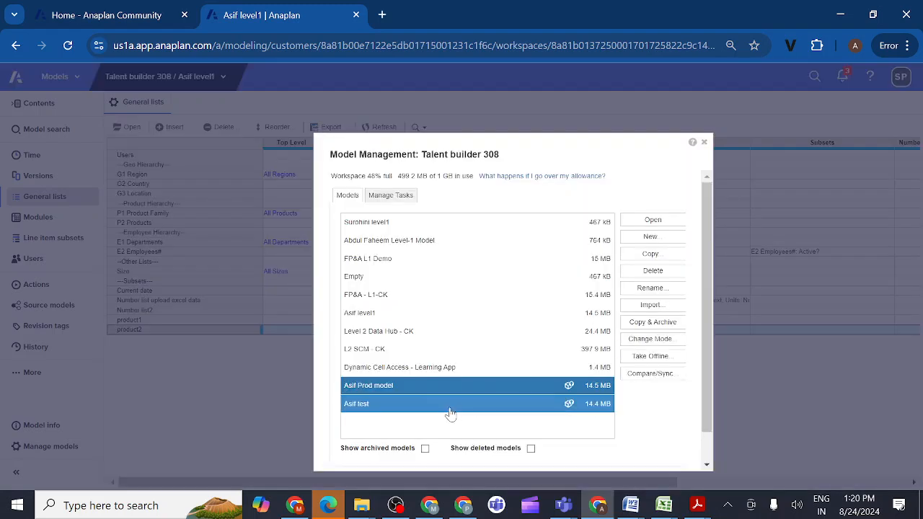
scroll(707, 419, "down", 1)
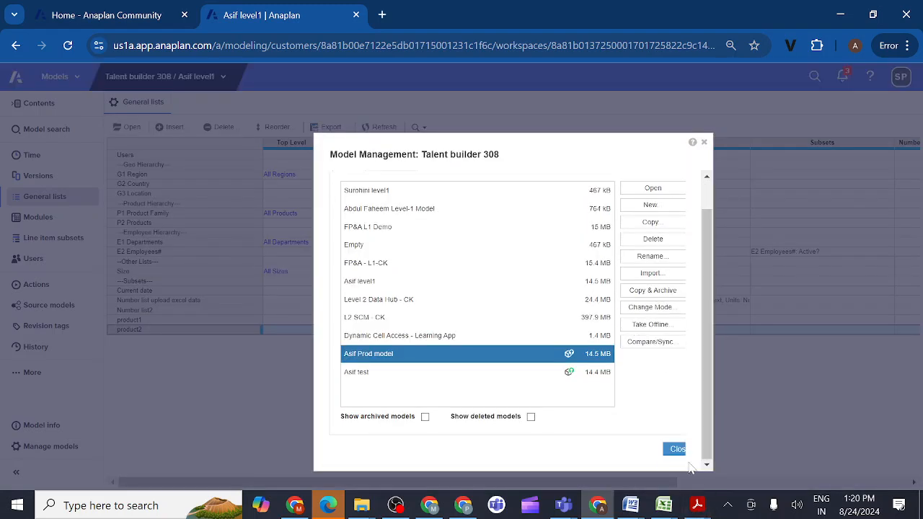
left_click(676, 450)
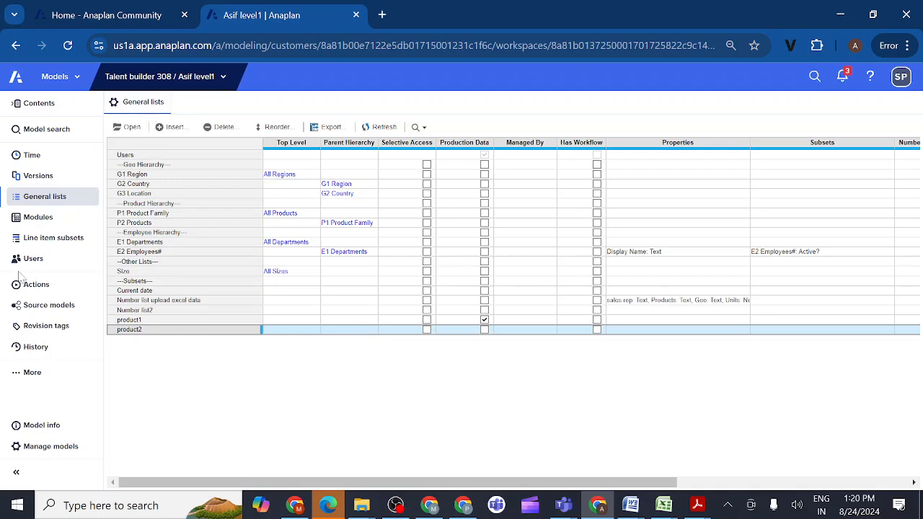
left_click(46, 329)
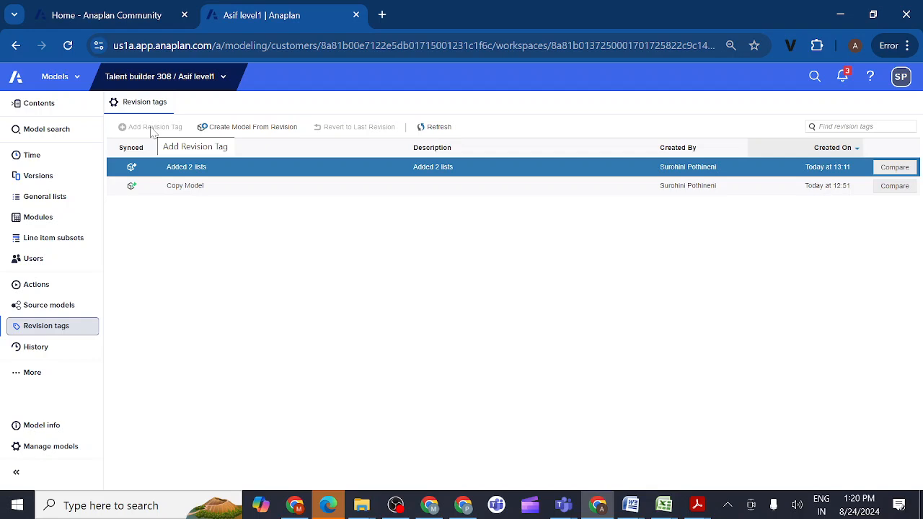
- Insert a general list named product3 at the end of the level1 model's general lists
left_click(64, 205)
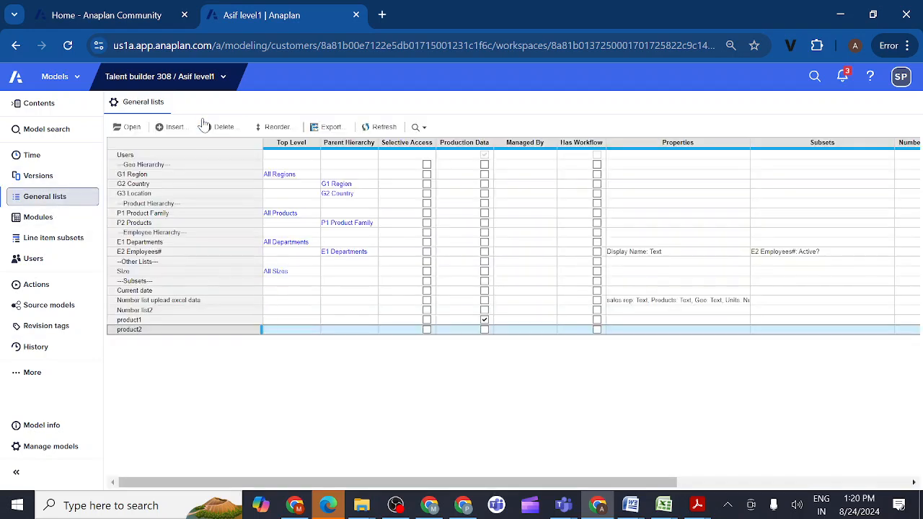
left_click(177, 128)
type("p")
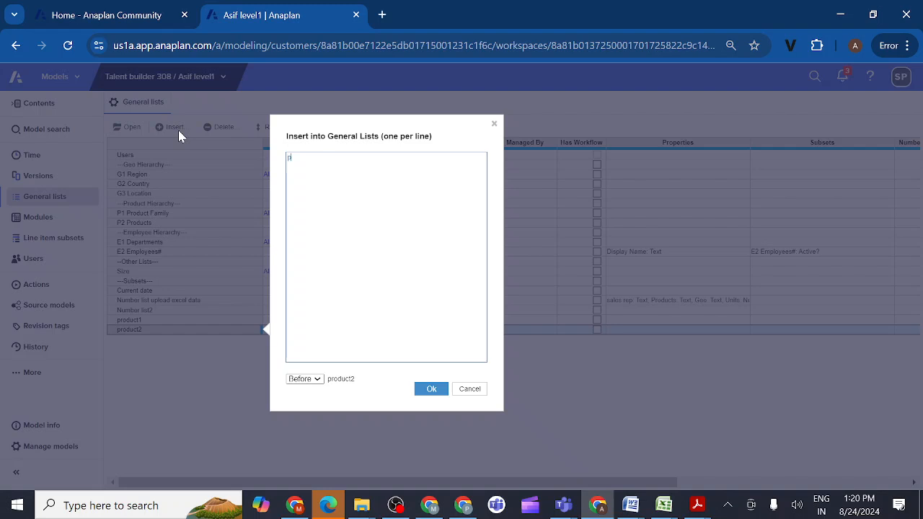
type("roduct3")
left_click(317, 380)
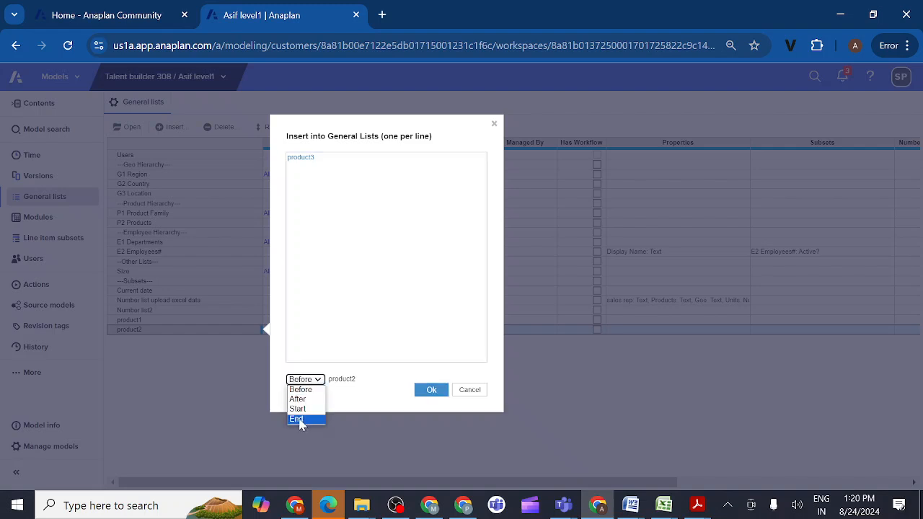
left_click(304, 419)
left_click(431, 390)
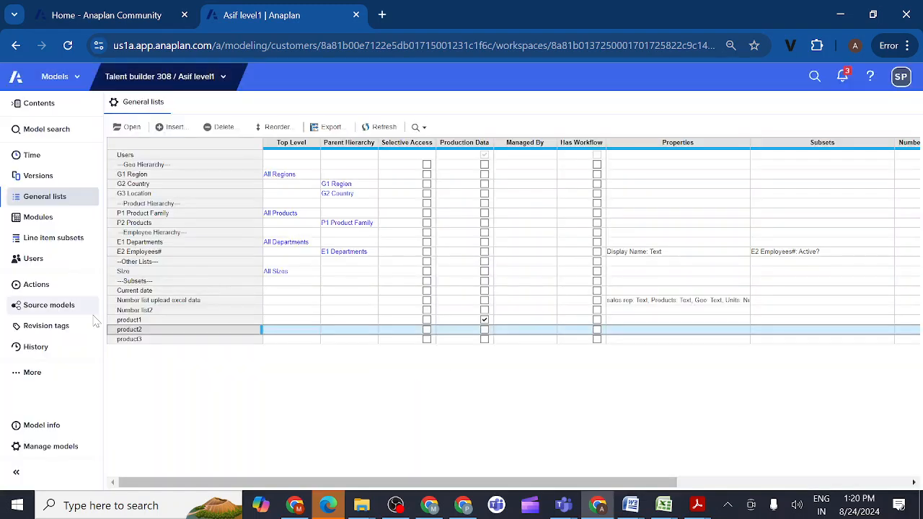
- Add and save a revision tag in the level1 model with "added list" as both its title and description
left_click(45, 328)
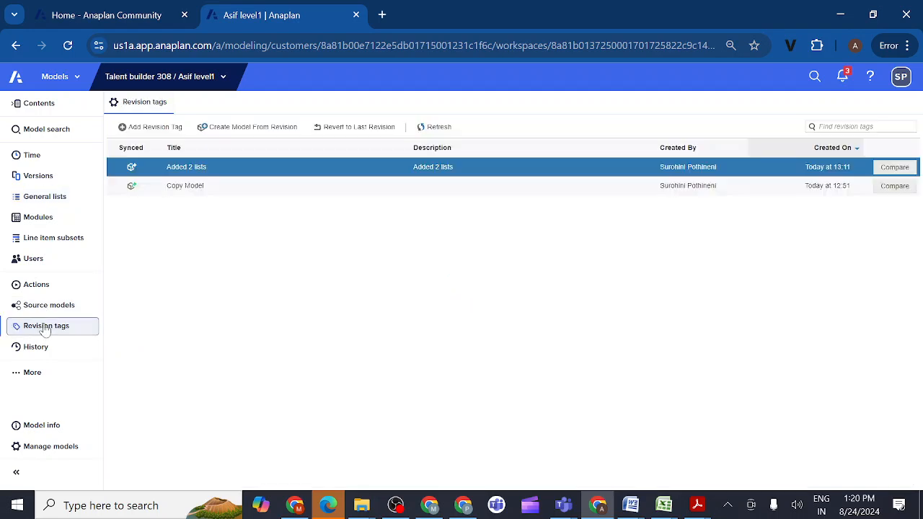
left_click(149, 128)
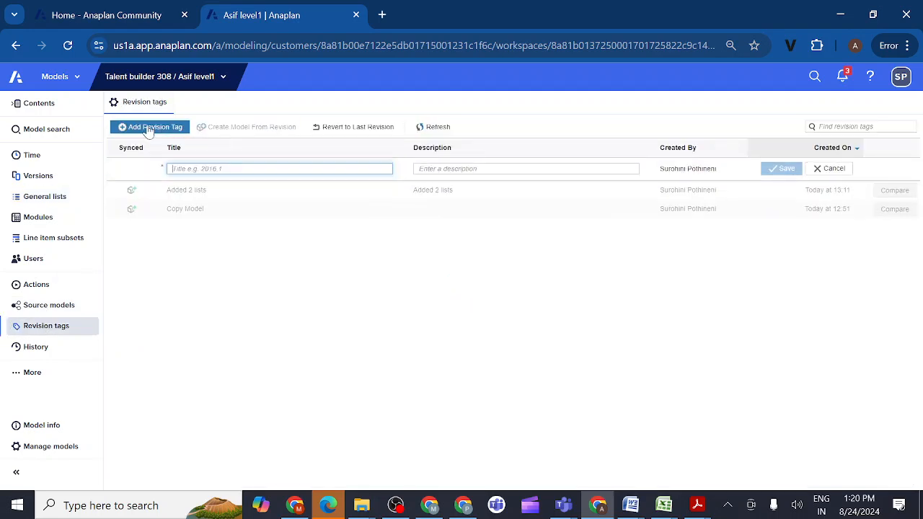
type("added")
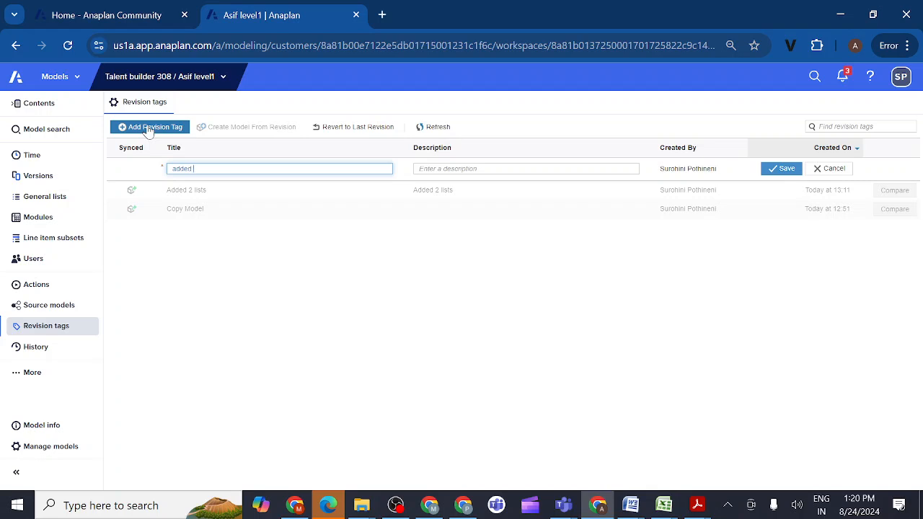
type(" list")
left_click(149, 128)
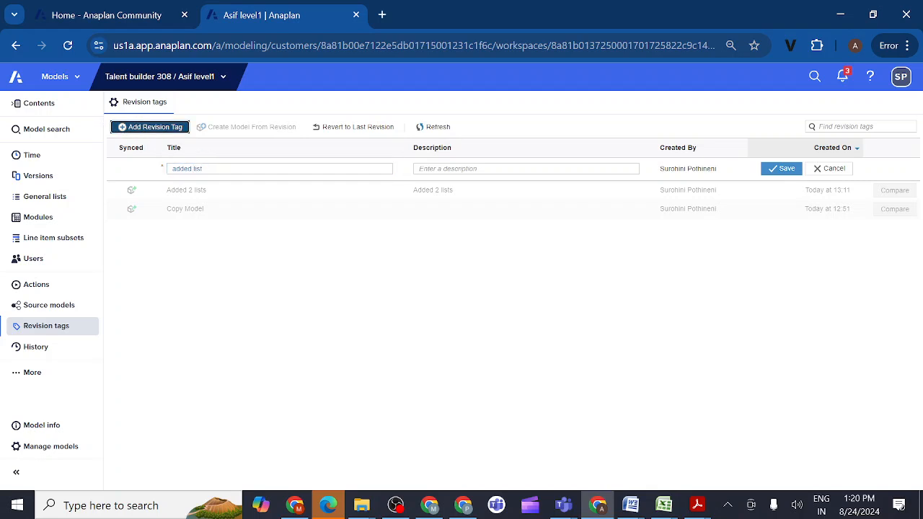
left_click_drag(205, 168, 171, 169)
key("ctrl+c")
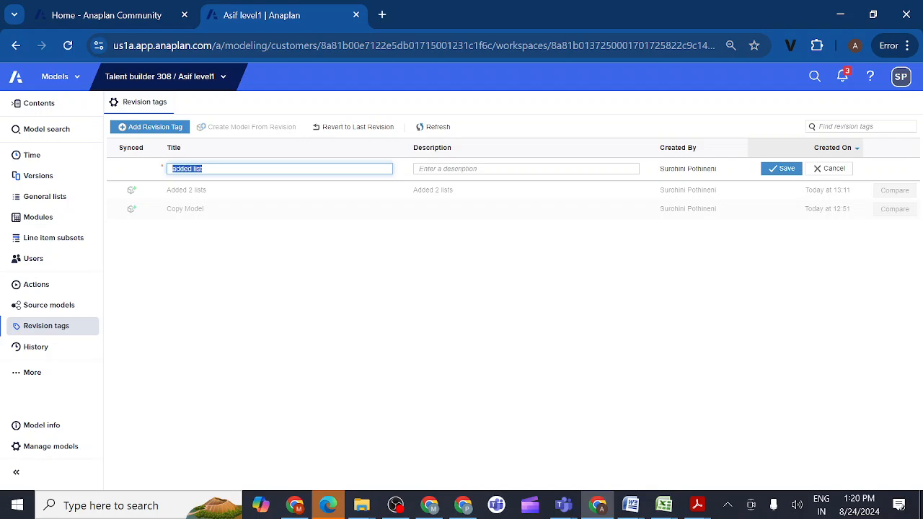
left_click(448, 169)
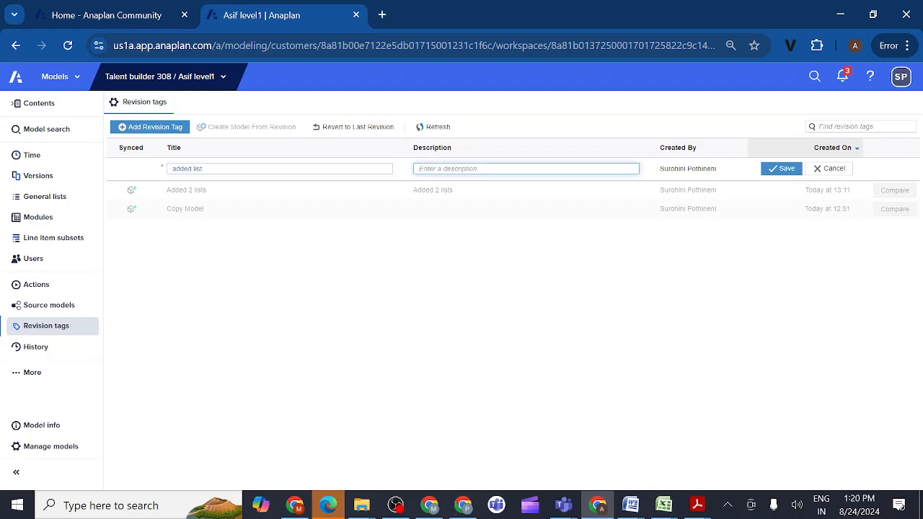
key("ctrl+v")
left_click(782, 168)
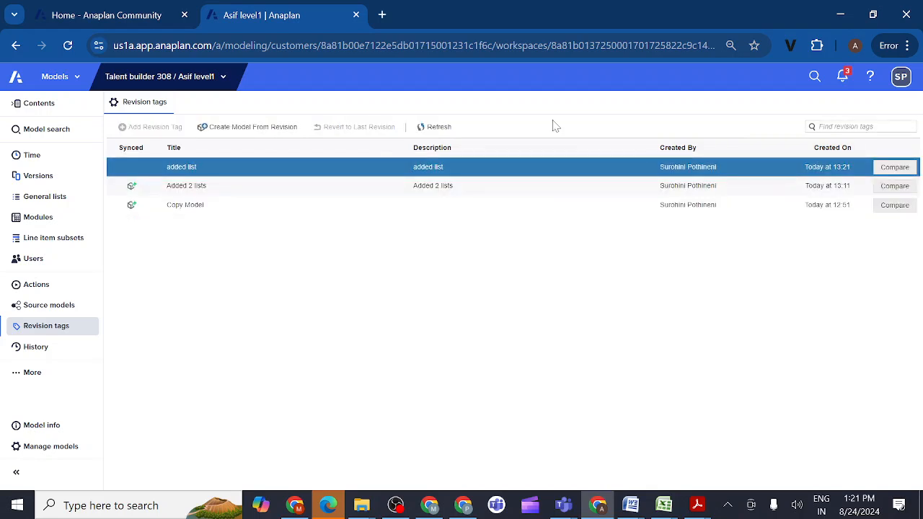
- Switch to the Prod model in the Talent builder 308 workspace and start its comparison from model management
left_click(224, 81)
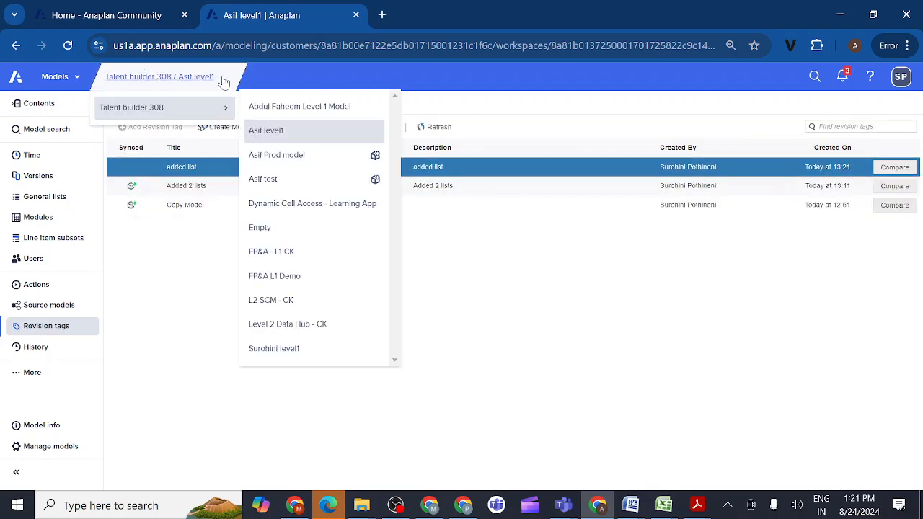
left_click(281, 155)
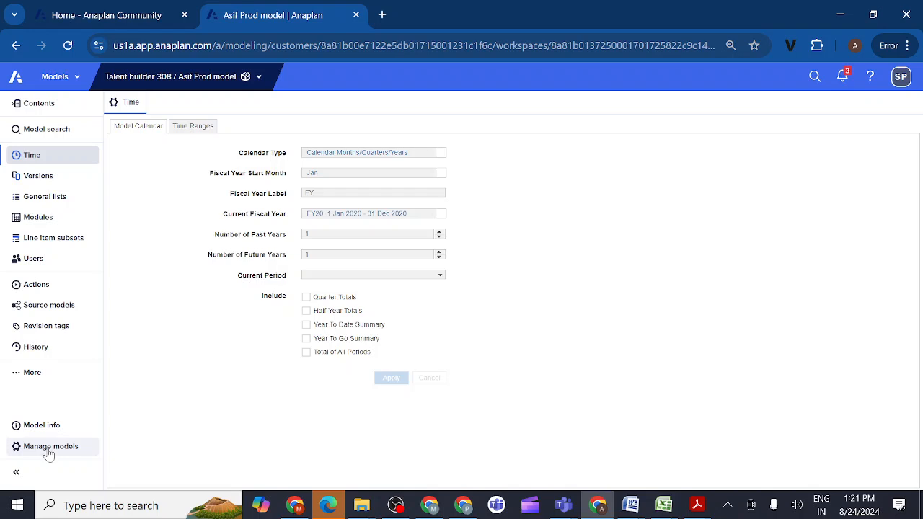
left_click(49, 450)
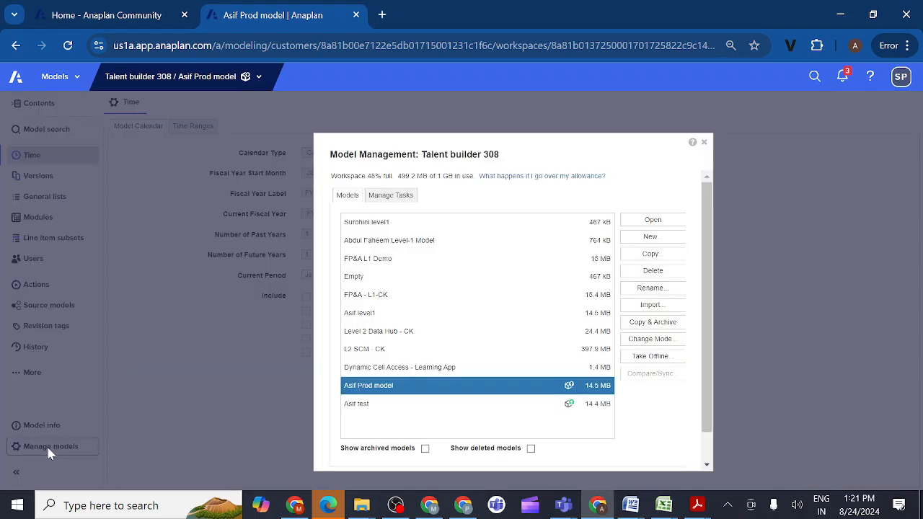
left_click(651, 374)
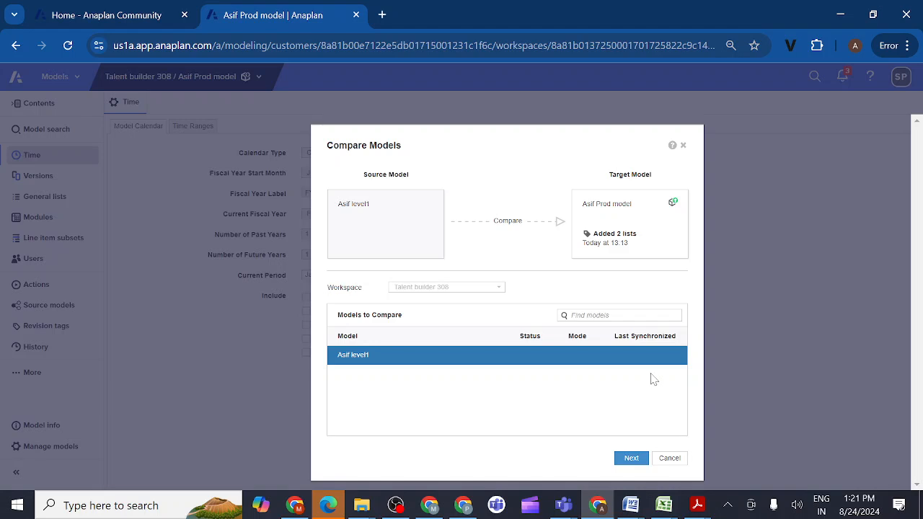
- Compare the level1 model's "added list" revision tag with the Prod model and synchronize the list change into Prod
left_click(633, 457)
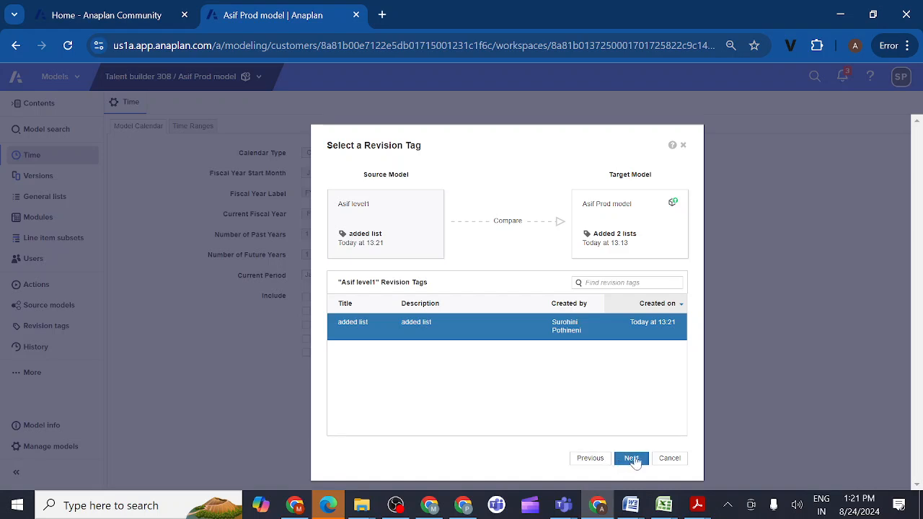
left_click(632, 458)
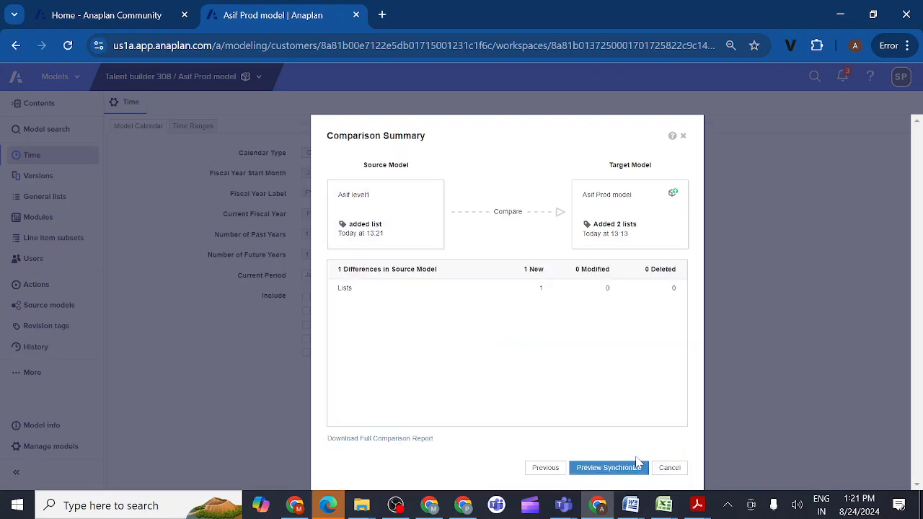
left_click(609, 470)
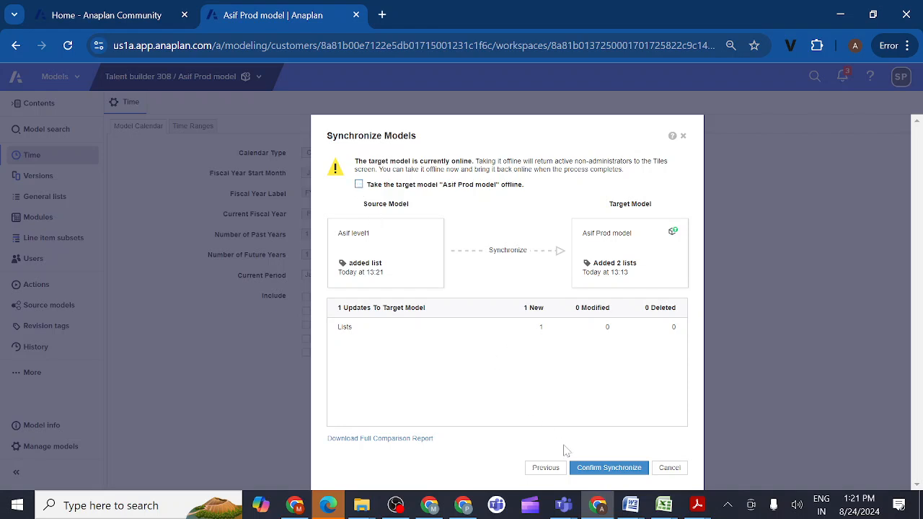
left_click(603, 469)
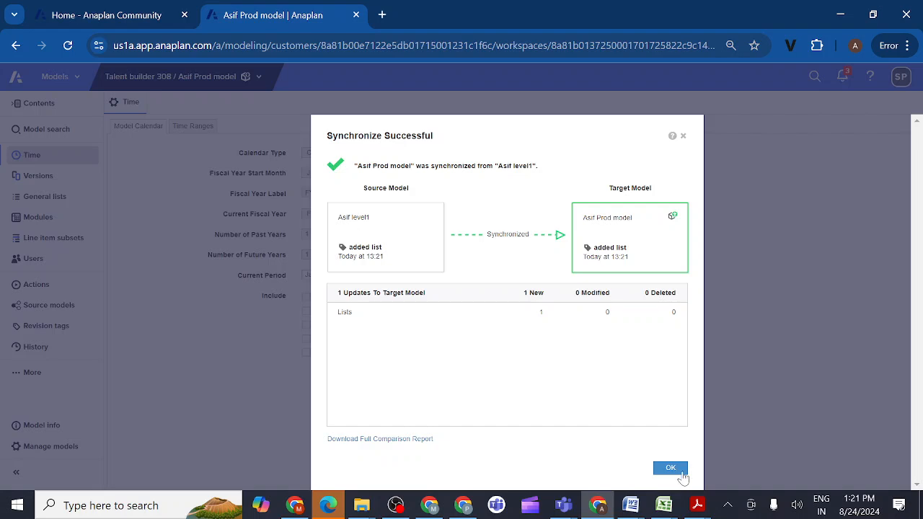
left_click(680, 472)
- Close model management and check the Prod model's general lists for product3
left_click(412, 404, "ctrl")
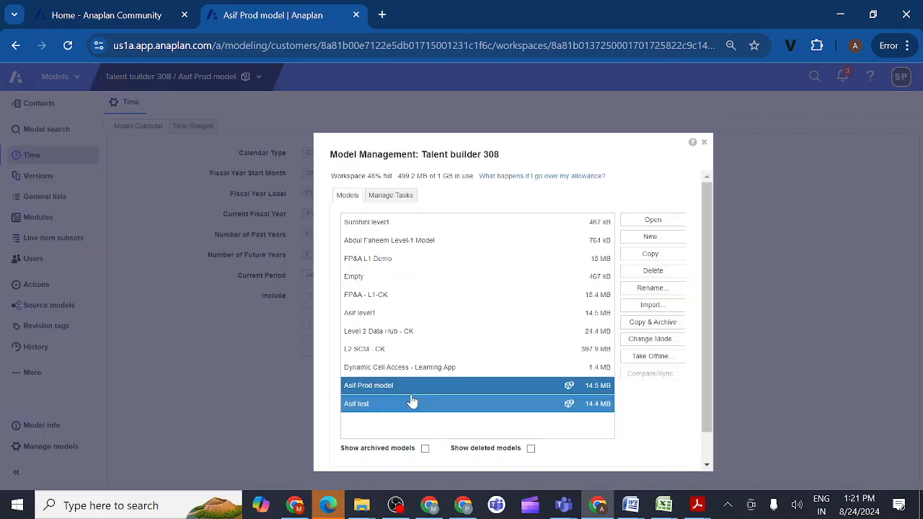
left_click(485, 409, "ctrl")
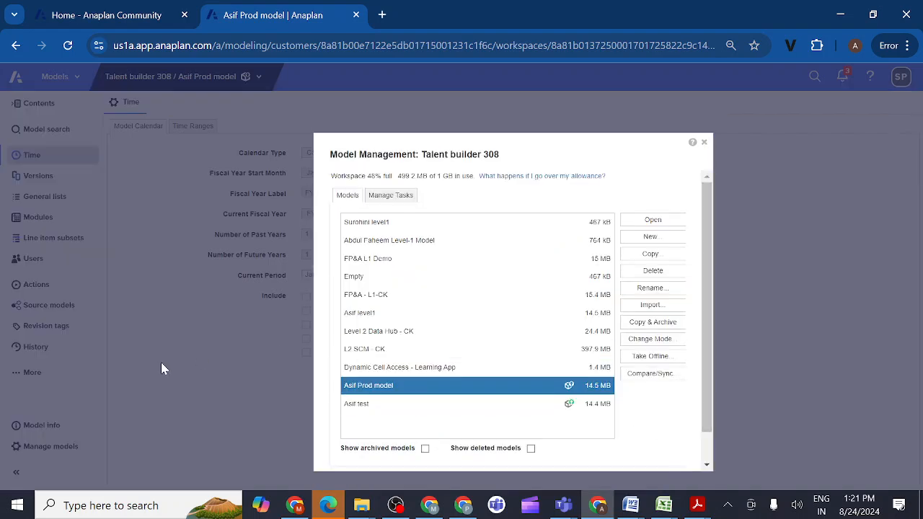
left_click(704, 143)
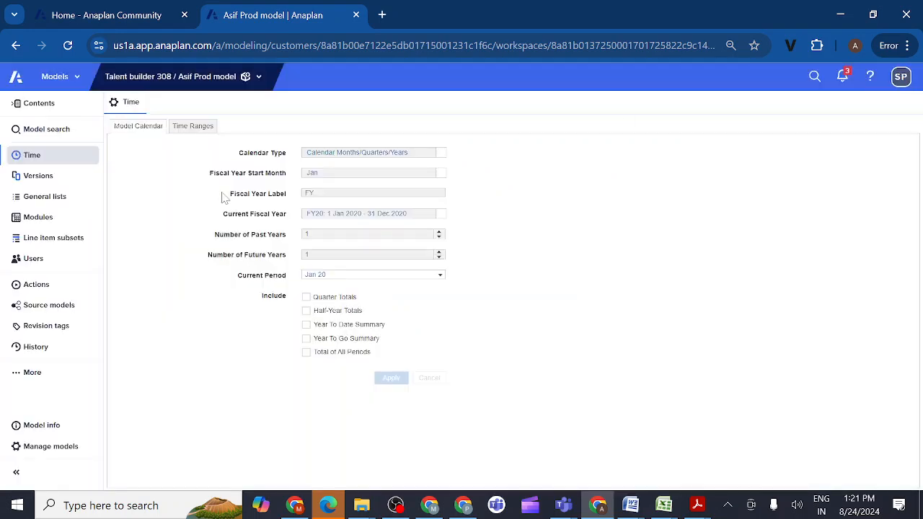
left_click(62, 204)
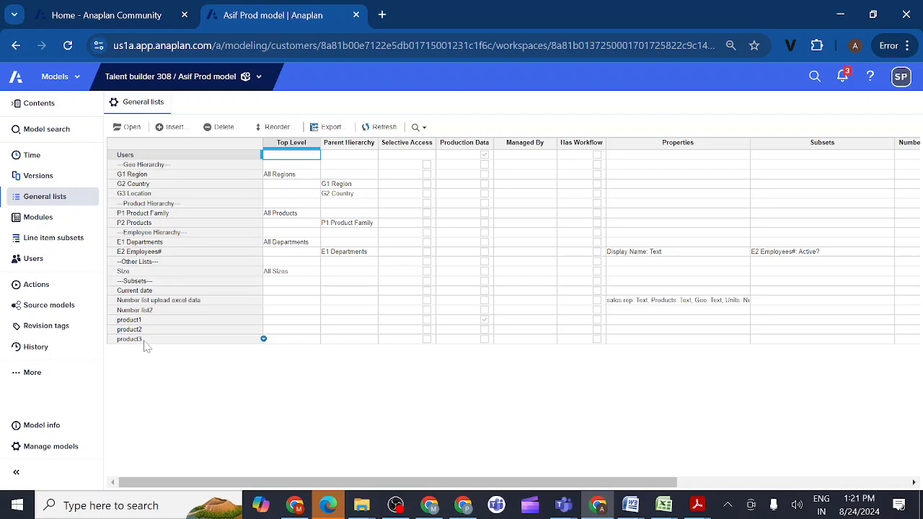
left_click(145, 346)
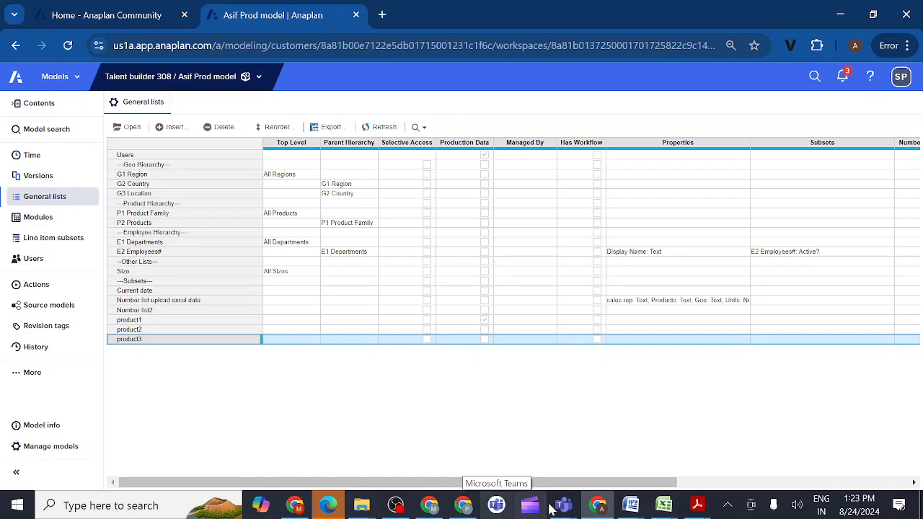
- Switch to the Microsoft Teams meeting "Anaplan evening class", stop sharing the screen and mute the microphone
mouse_move(497, 510)
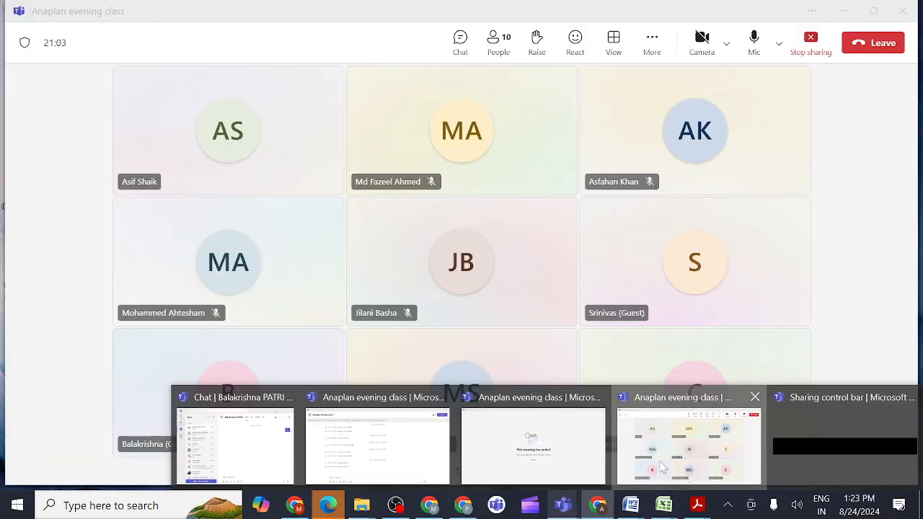
left_click(662, 467)
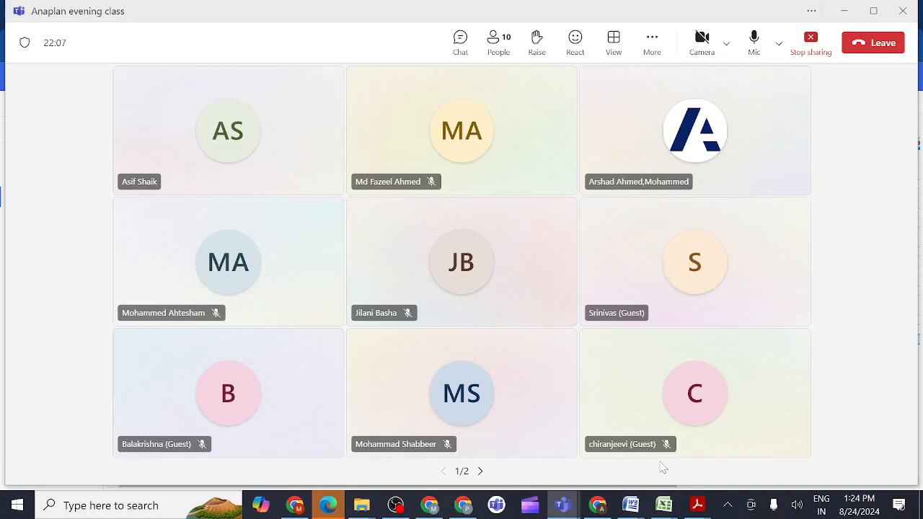
left_click(813, 44)
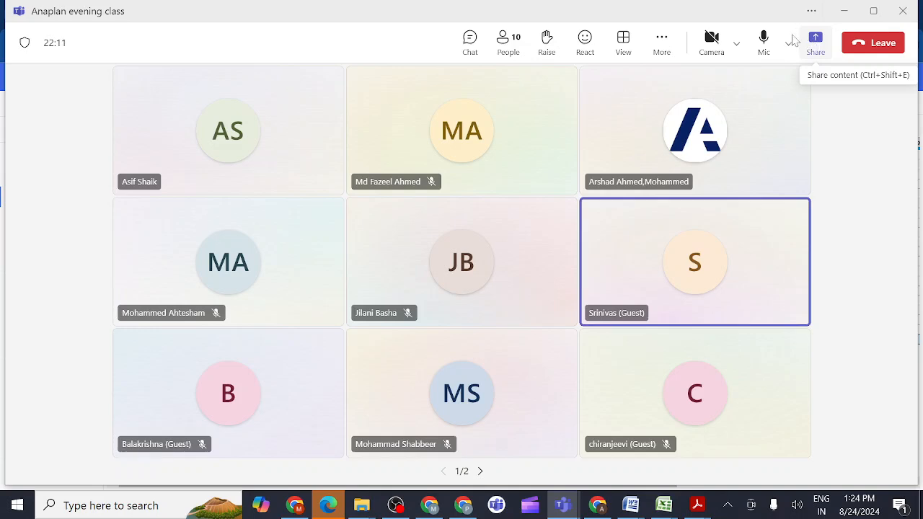
left_click(766, 40)
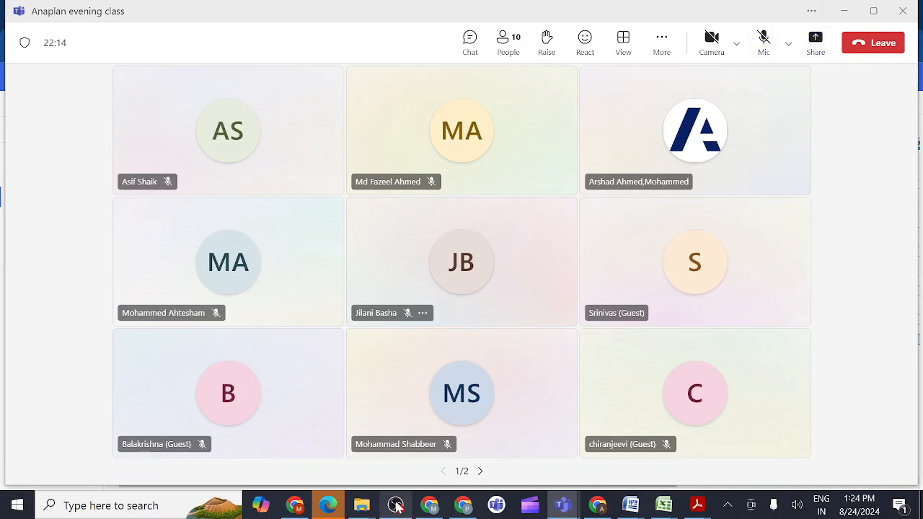
- Switch to OBS and stop the screen recording
mouse_move(393, 505)
left_click(384, 450)
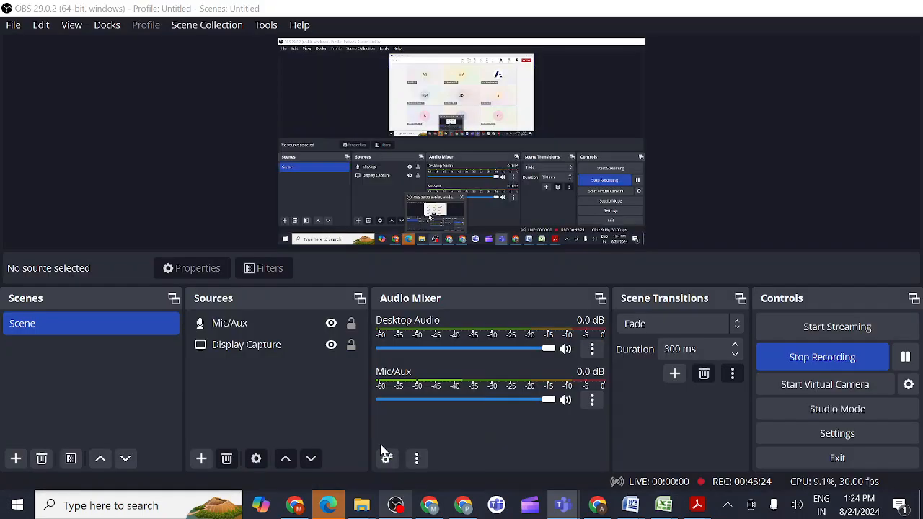
left_click(799, 360)
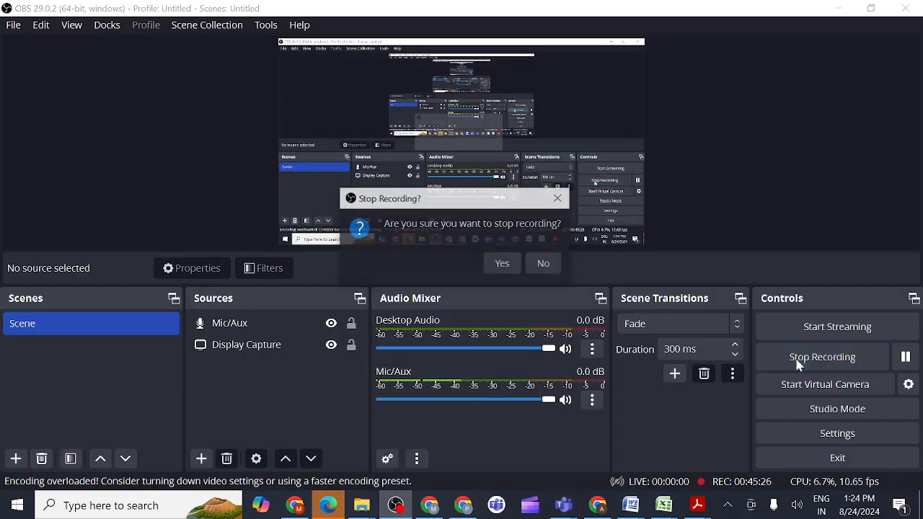